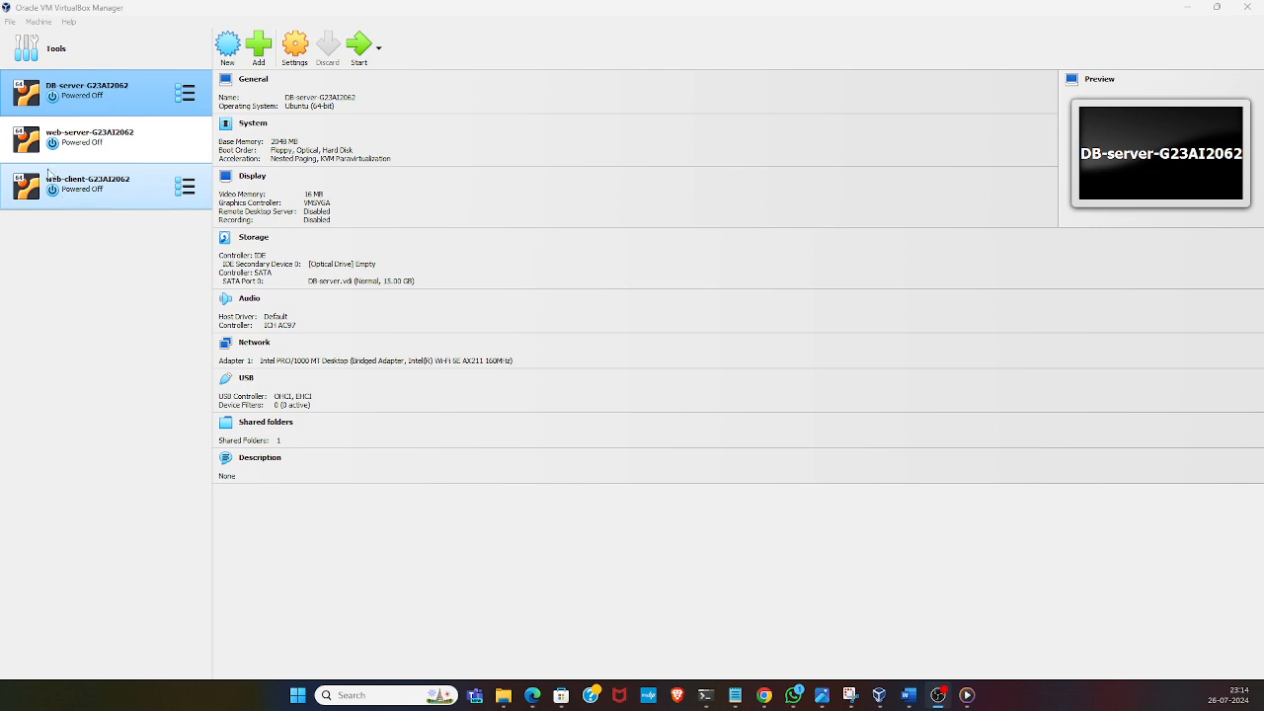
Start the DB-server virtual machine with a normal start and bring its window to the front
right_click(62, 90)
mouse_move(109, 179)
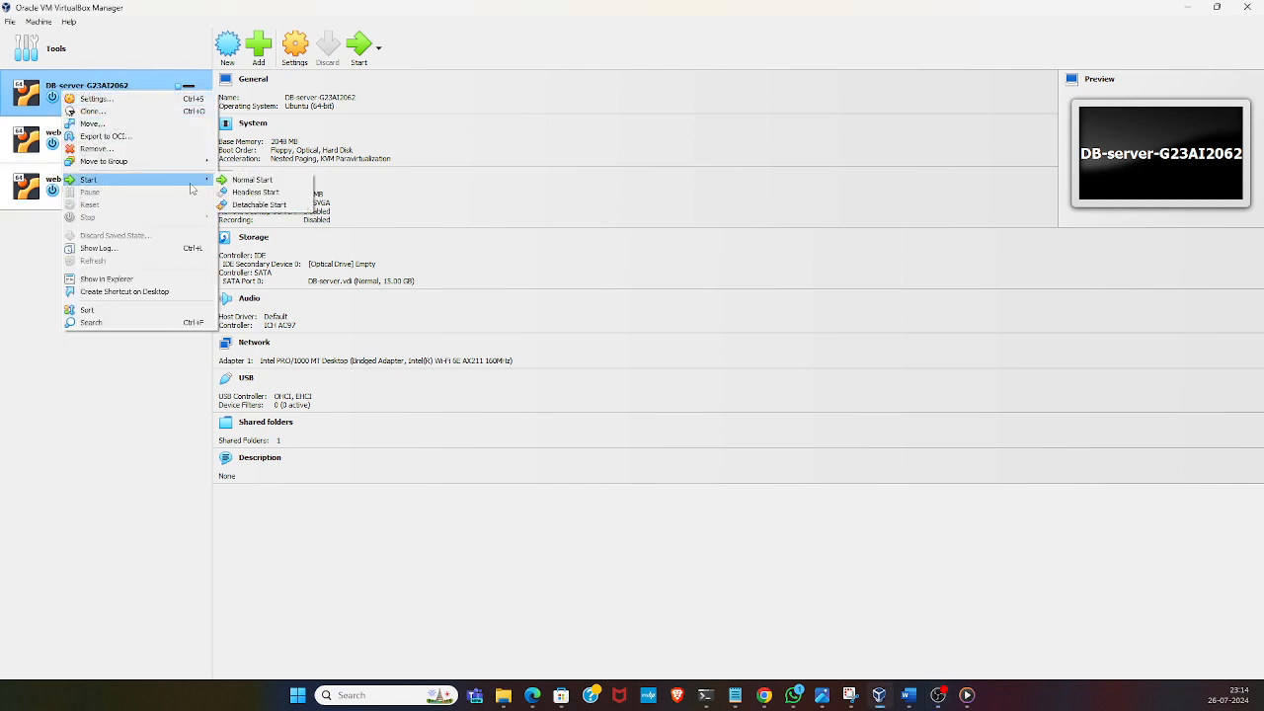
left_click(239, 182)
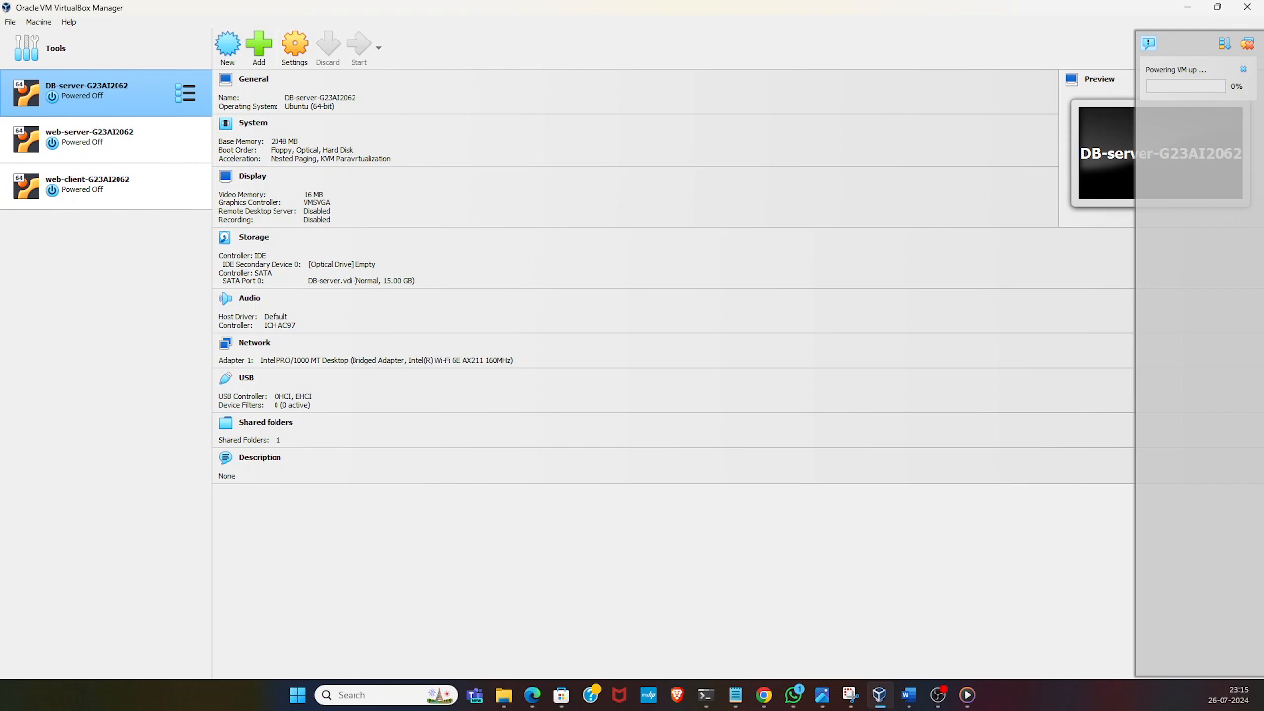
left_click(879, 695)
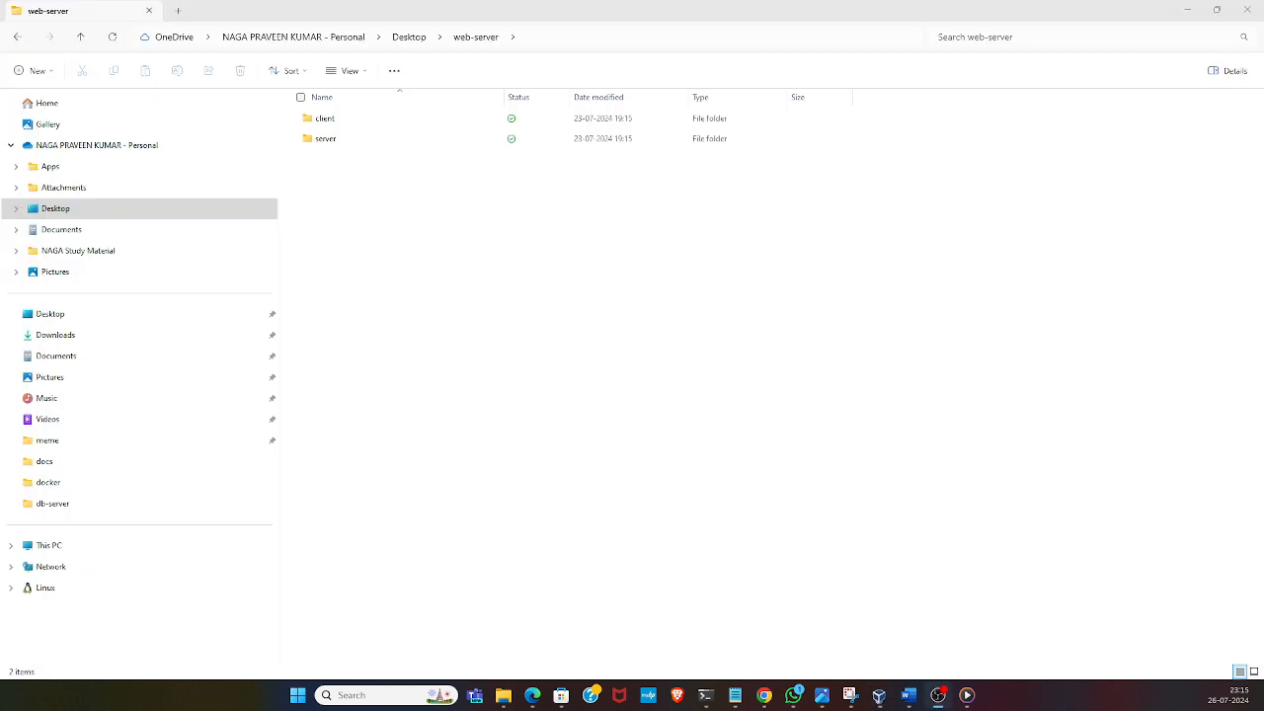
left_click(879, 695)
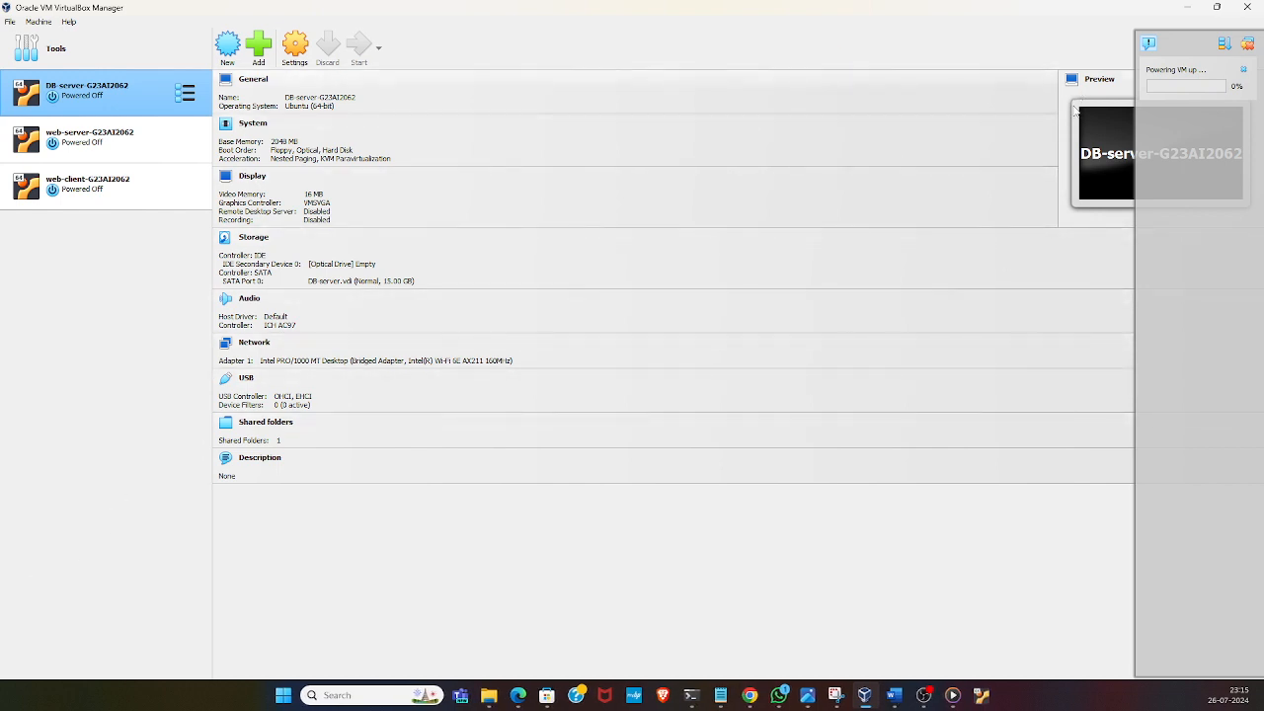
mouse_move(980, 693)
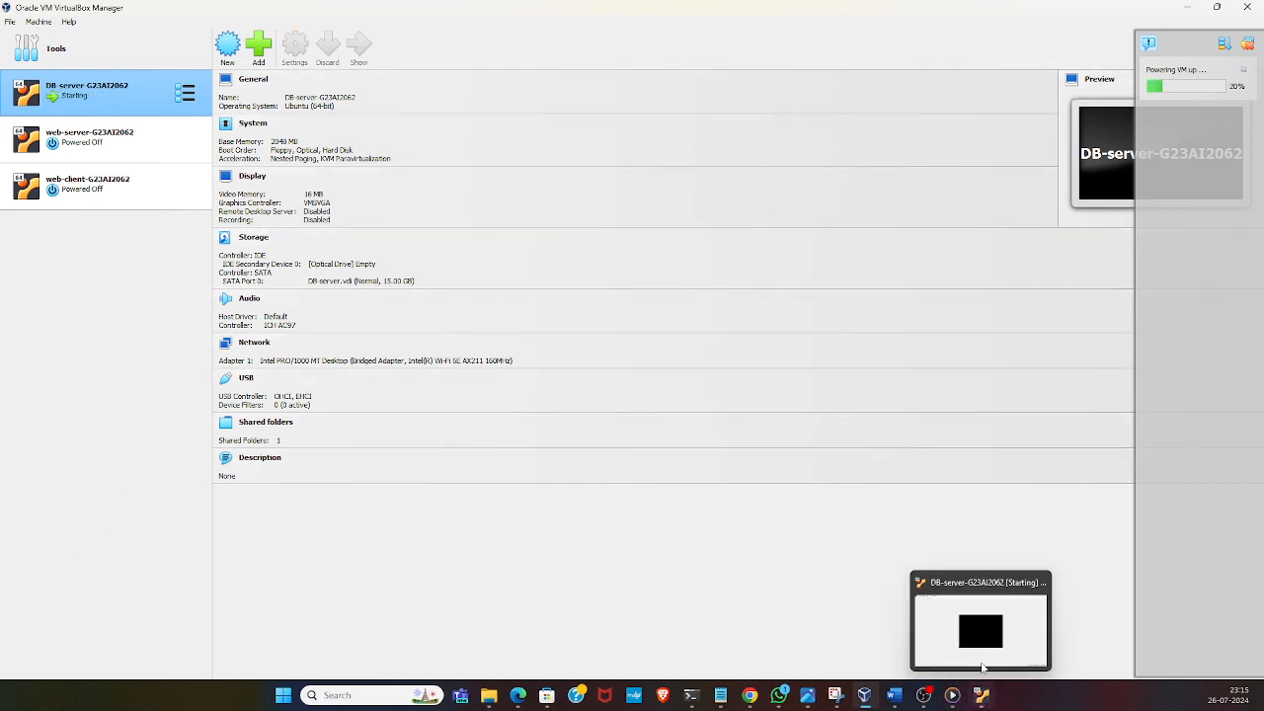
left_click(982, 668)
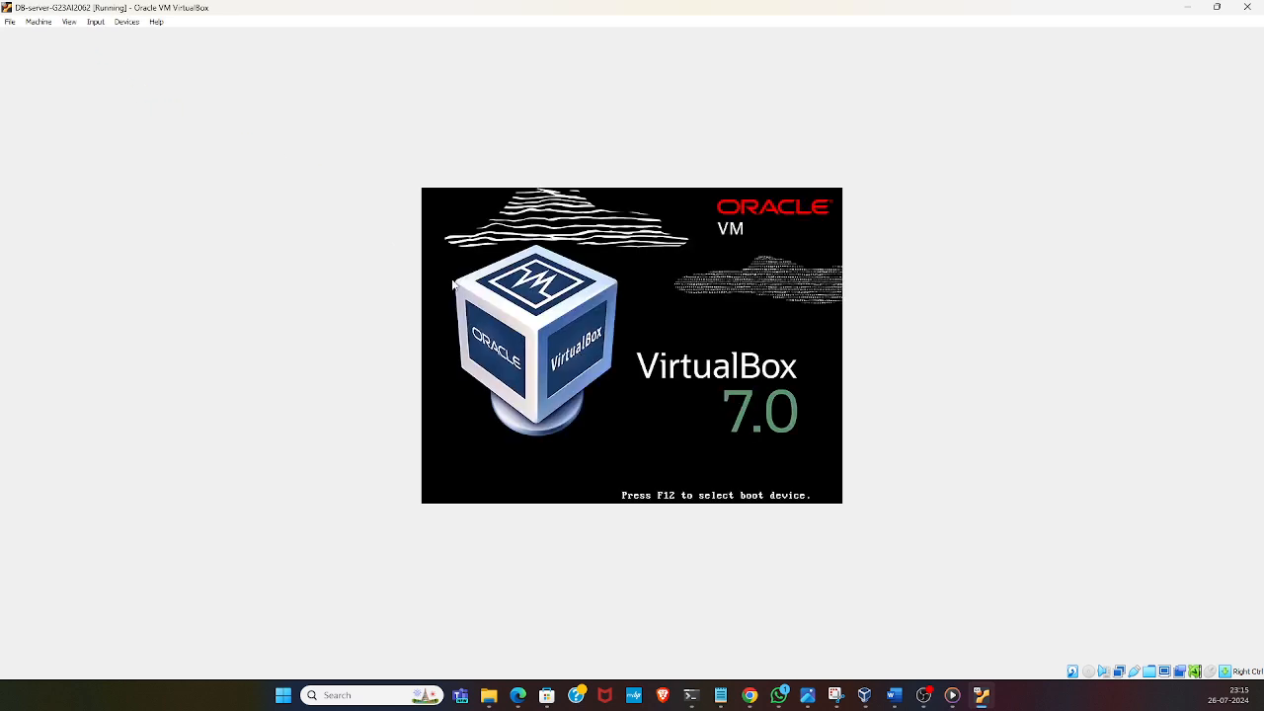
Switch the DB-server window to scaled mode and boot the Ubuntu entry from the GRUB list
left_click(70, 23)
left_click(96, 61)
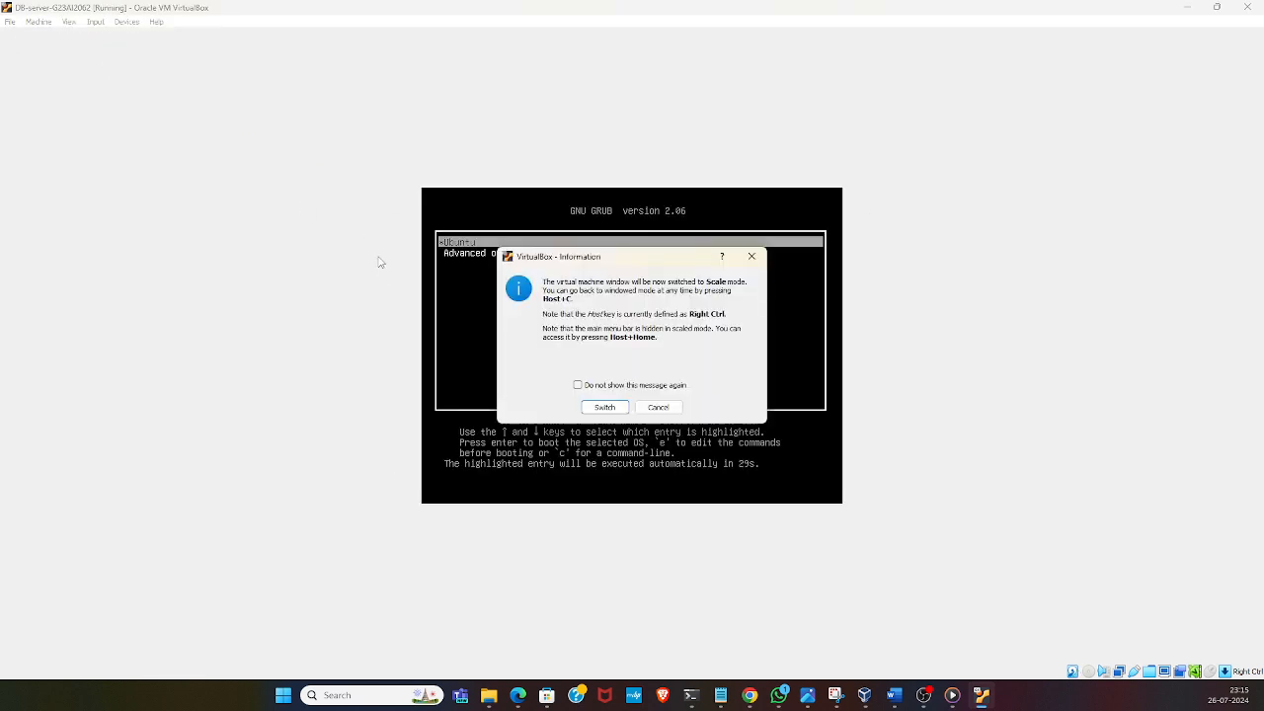
left_click(603, 406)
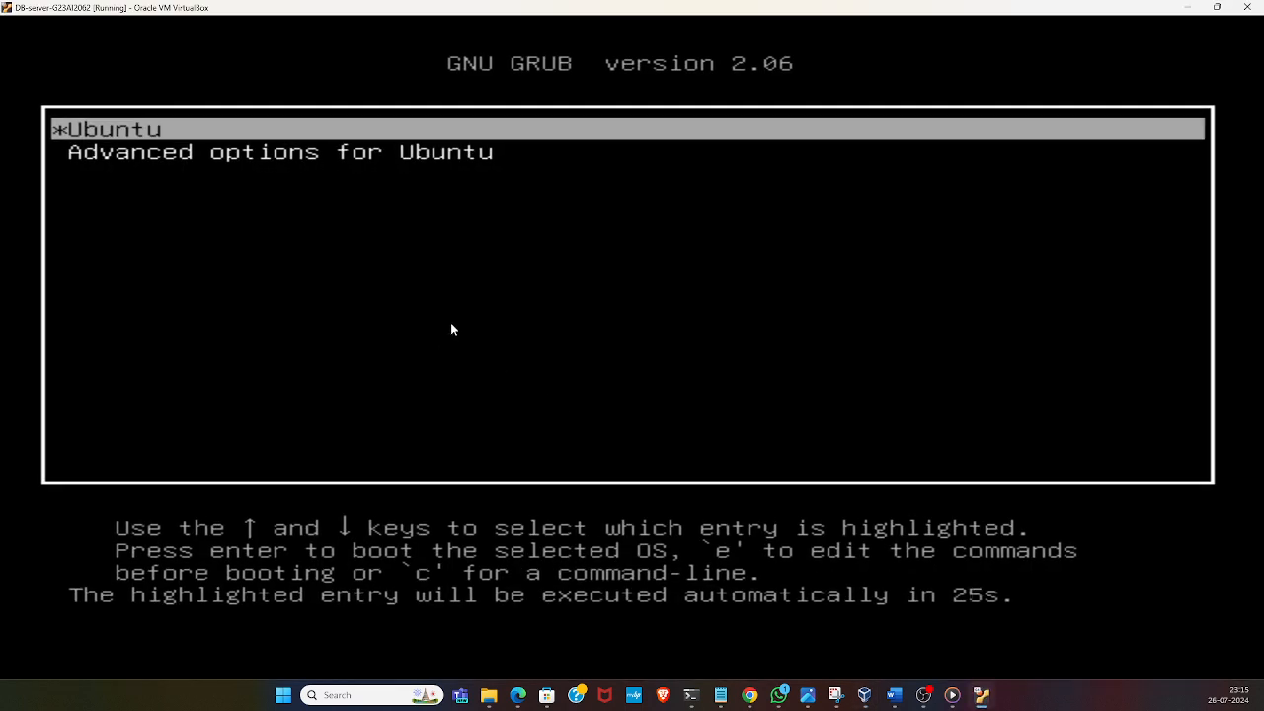
key("Return")
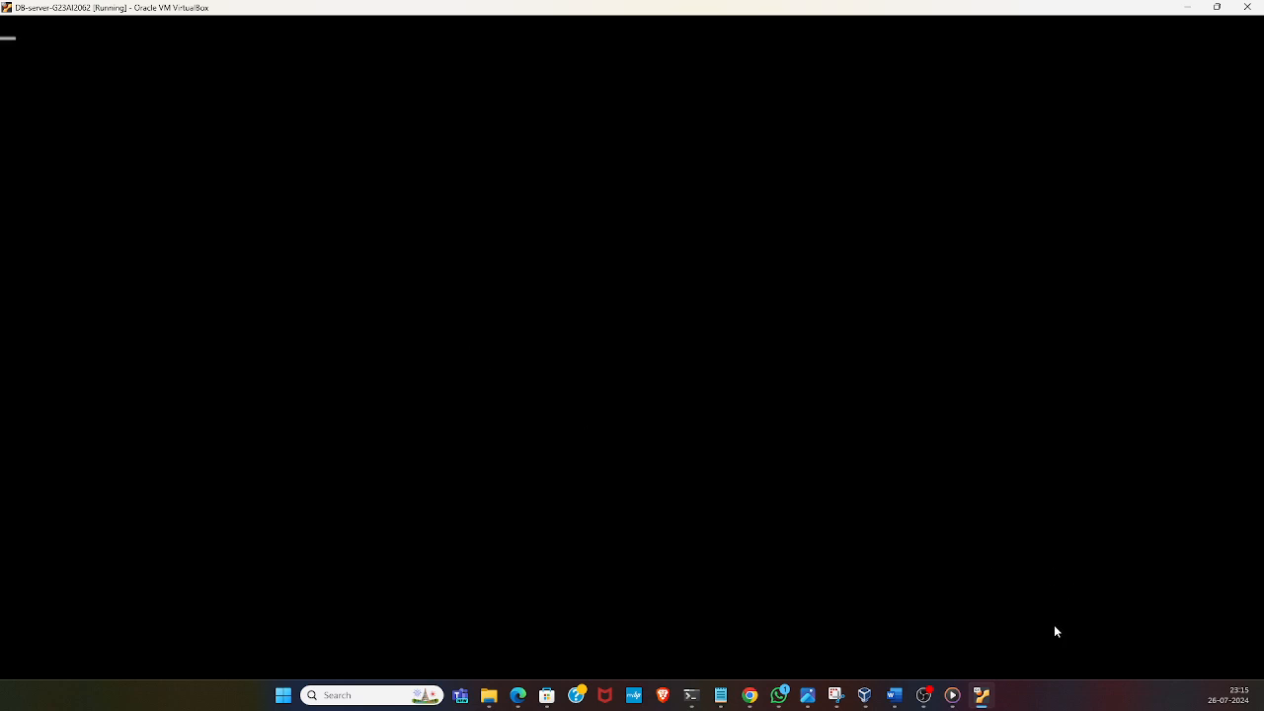
mouse_move(984, 696)
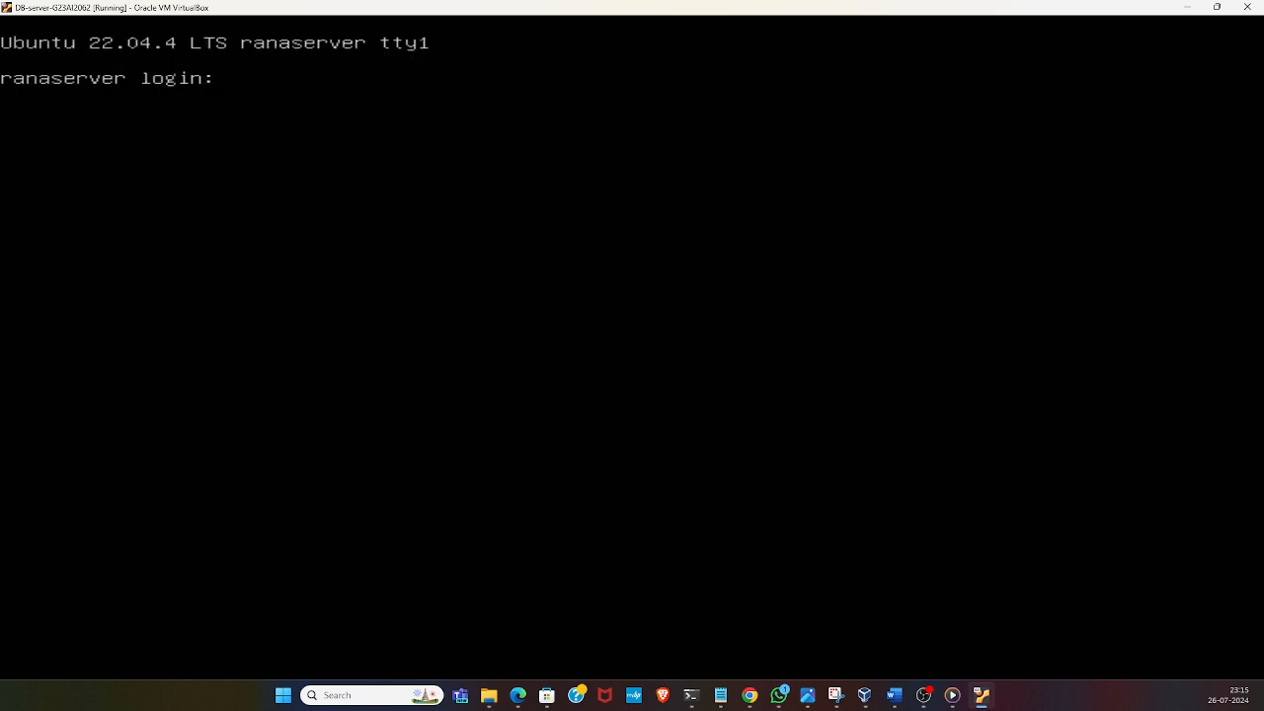
Try to log in to the DB-server console with the account's user name and password
type("rnatarajan")
key("Return")
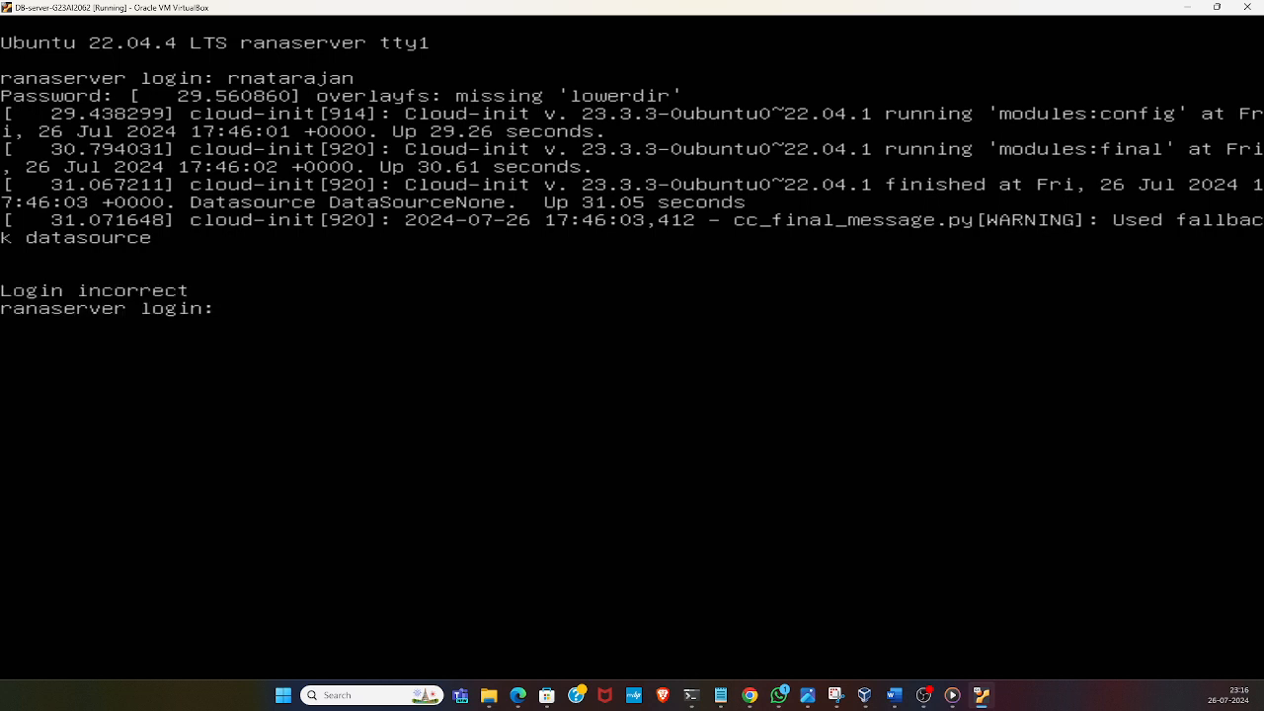
Log in to the DB-server console with the account's user name and password, and list its network interfaces with ifconfig
type("rnatarajan")
key("Return")
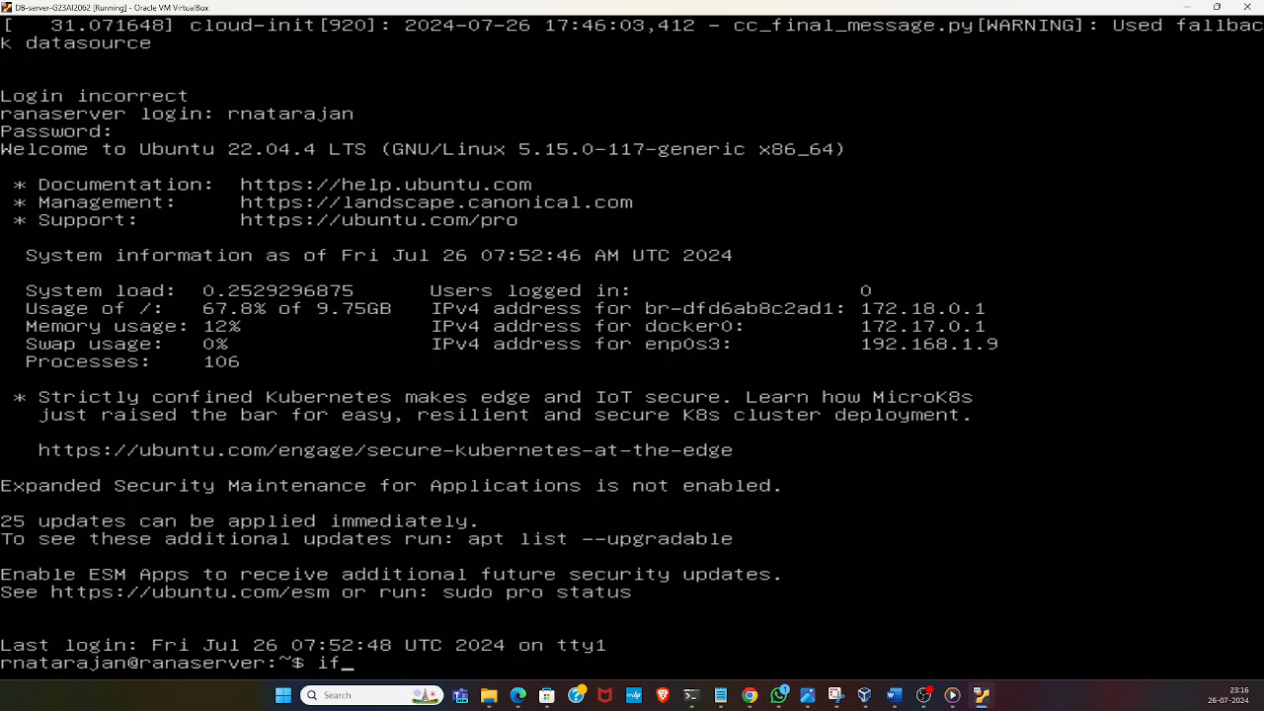
type("config")
key("Return")
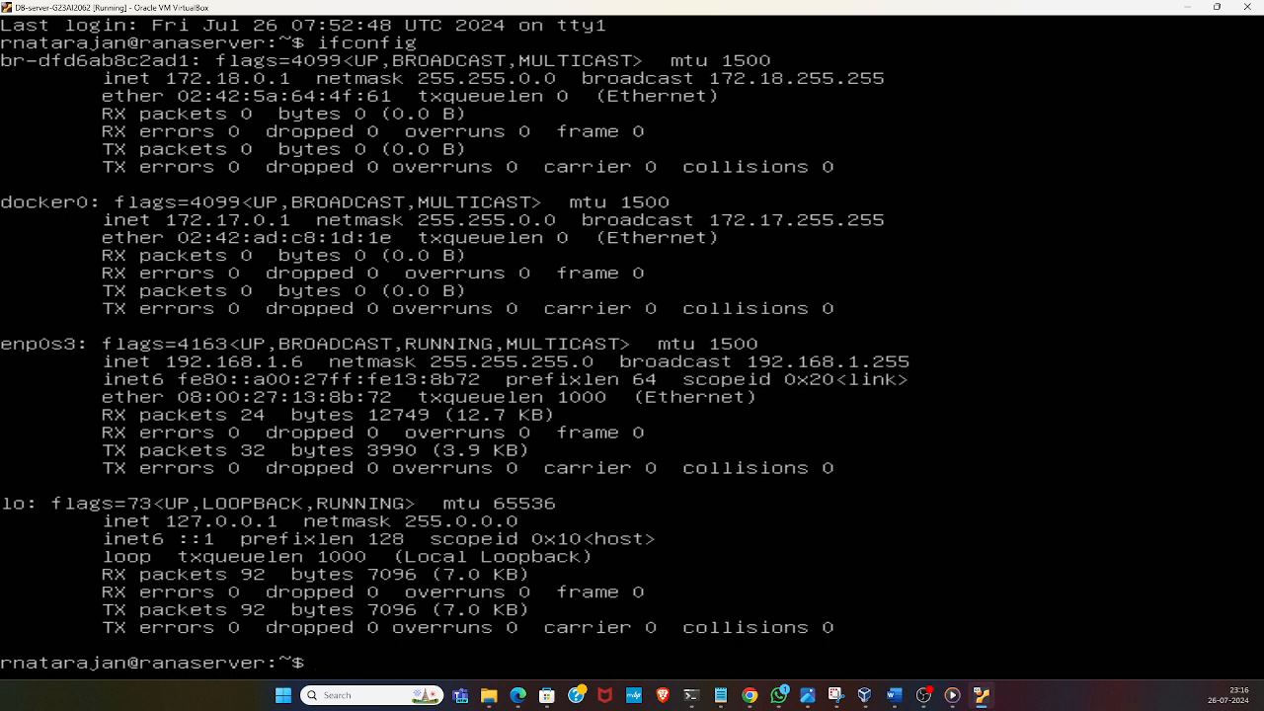
Start the database containers with "sudo docker compose up", authenticating with the account password
type("sudo c")
key("BackSpace")
type("docker com")
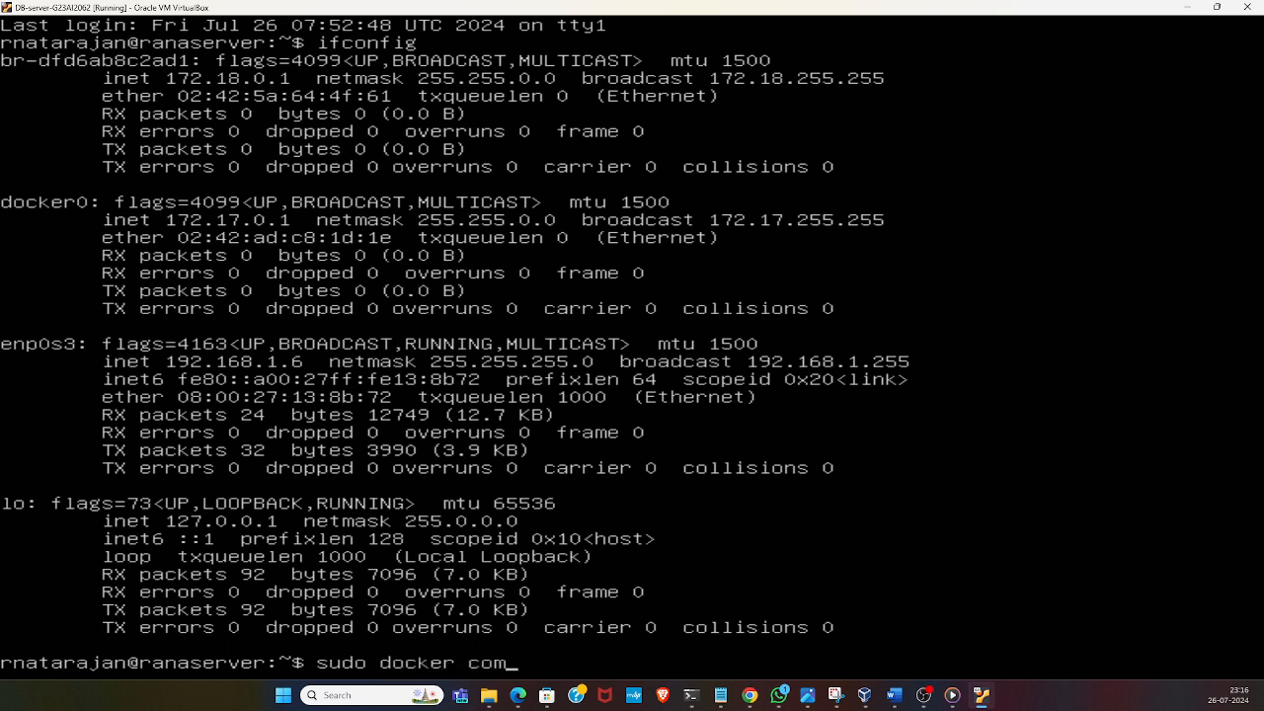
type("pose  up")
key("BackSpace")
key("BackSpace")
type("up")
key("Return")
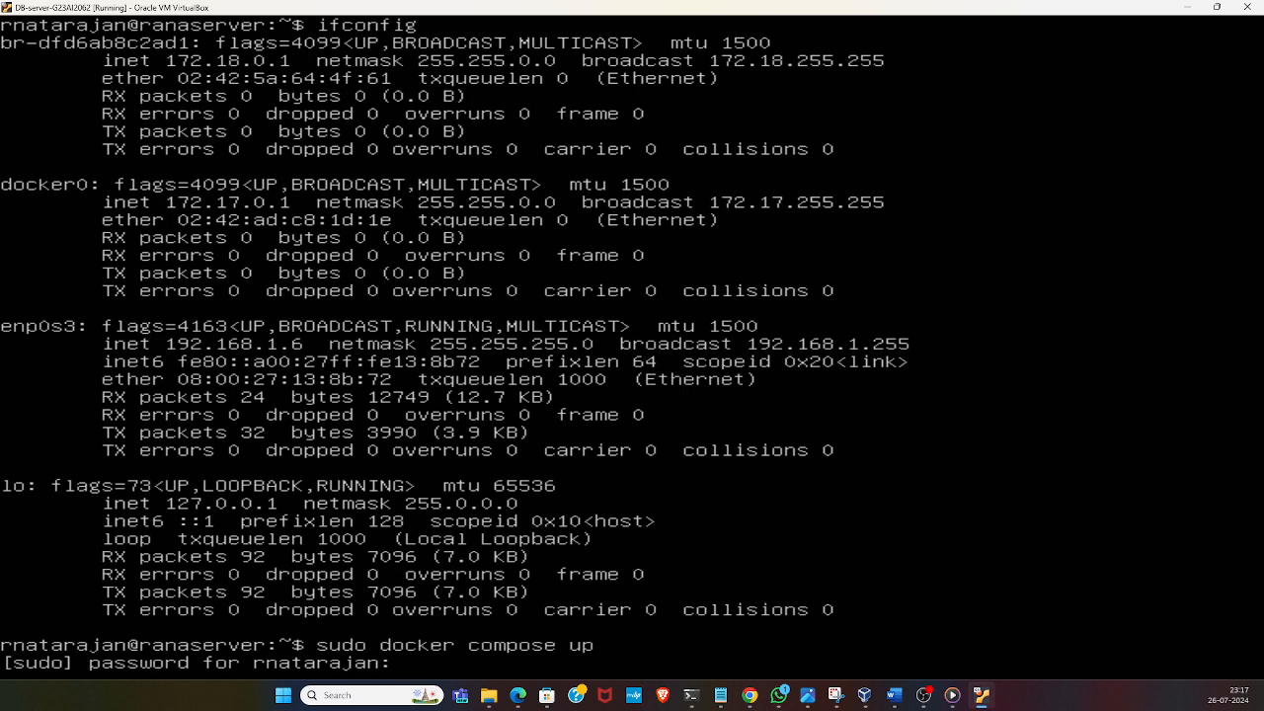
key("Return")
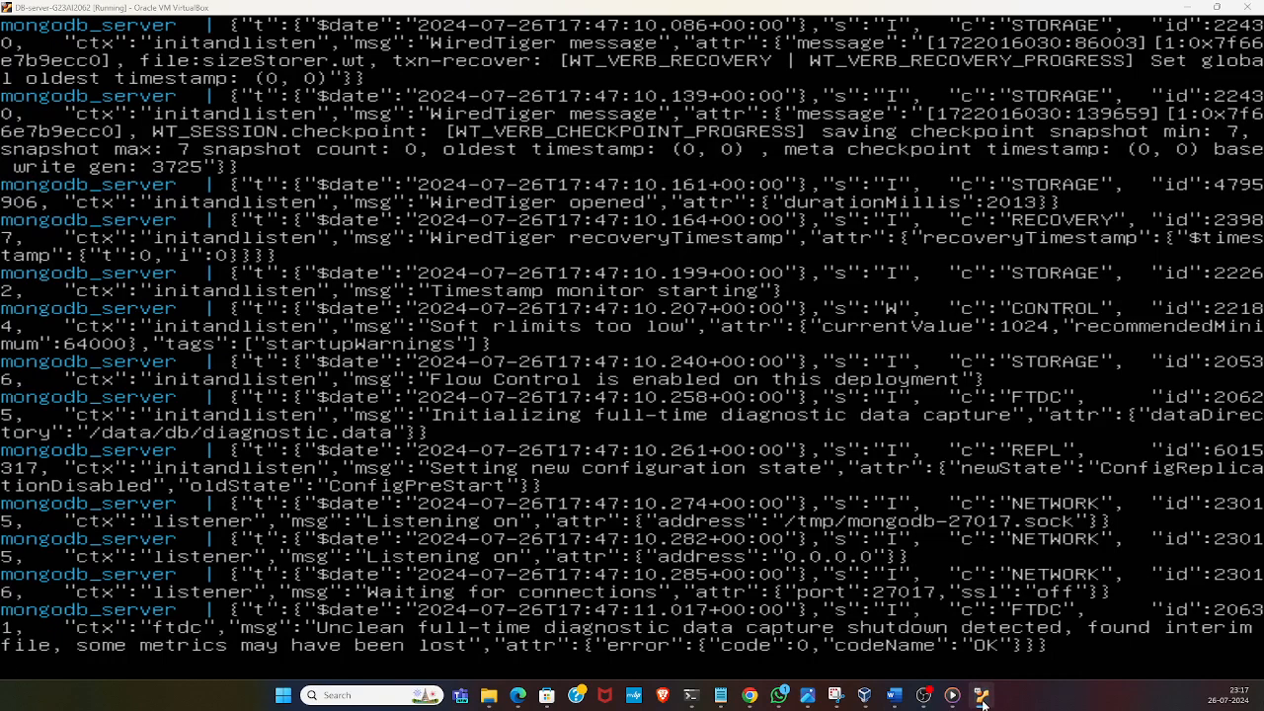
Switch back to the VirtualBox Manager and start the web-server virtual machine with a normal start
left_click(865, 695)
right_click(86, 146)
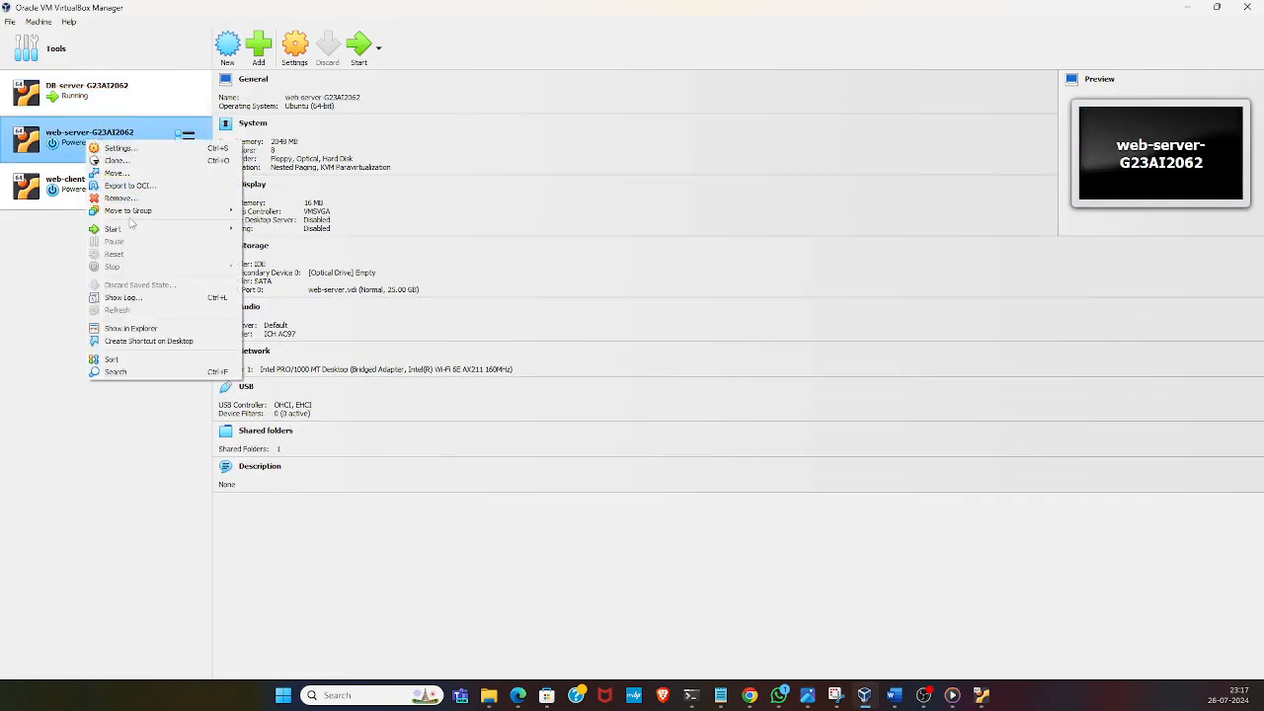
mouse_move(131, 228)
left_click(267, 229)
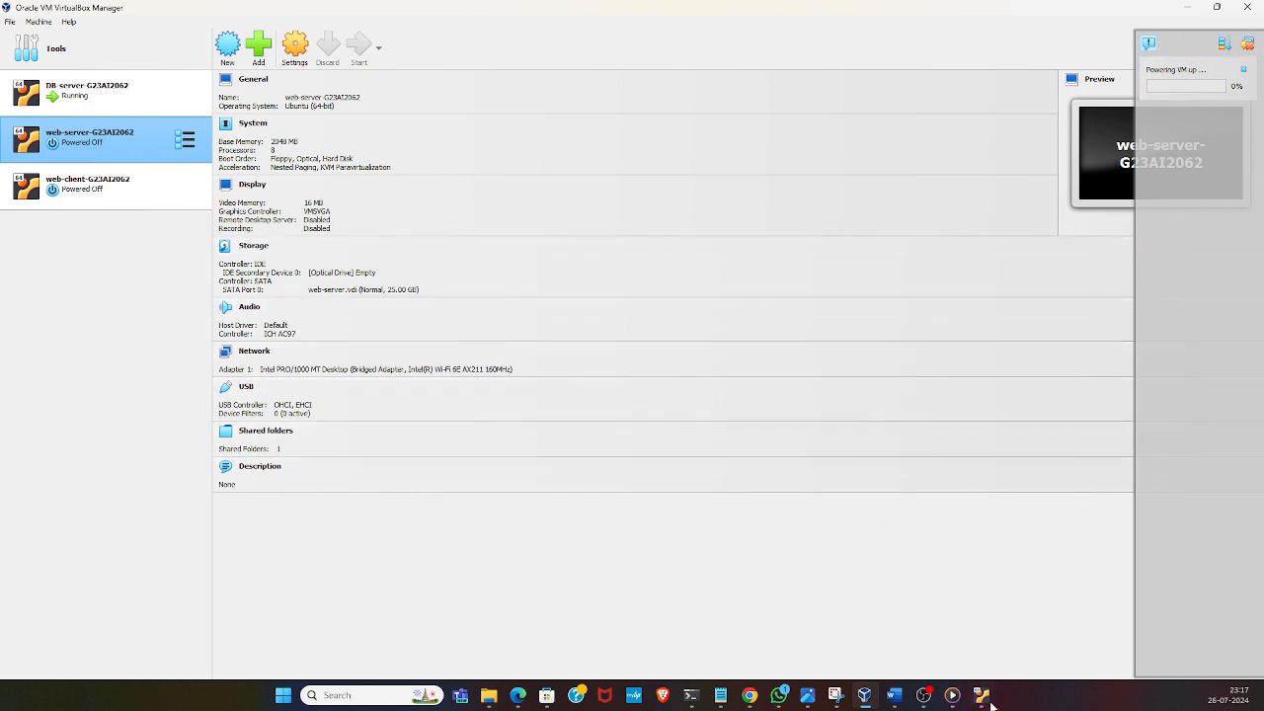
mouse_move(991, 703)
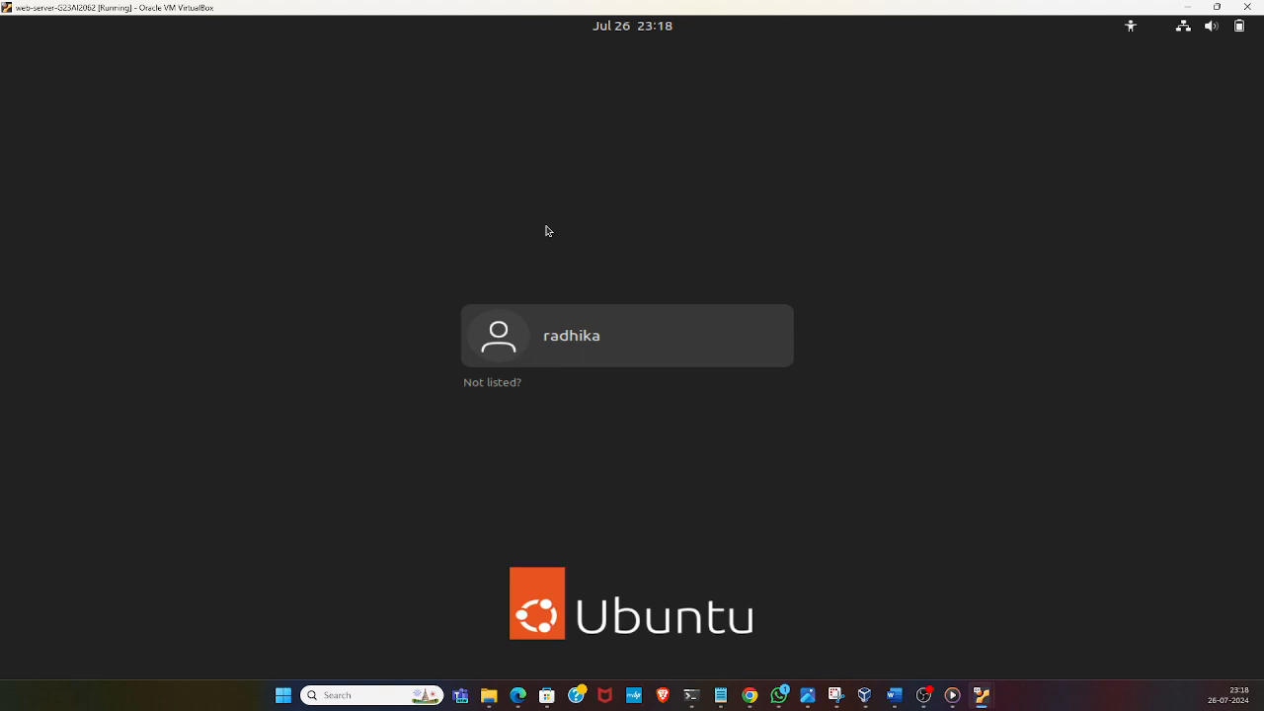
Log in to the web-server's Ubuntu desktop by choosing the listed user and entering the account password
left_click(604, 320)
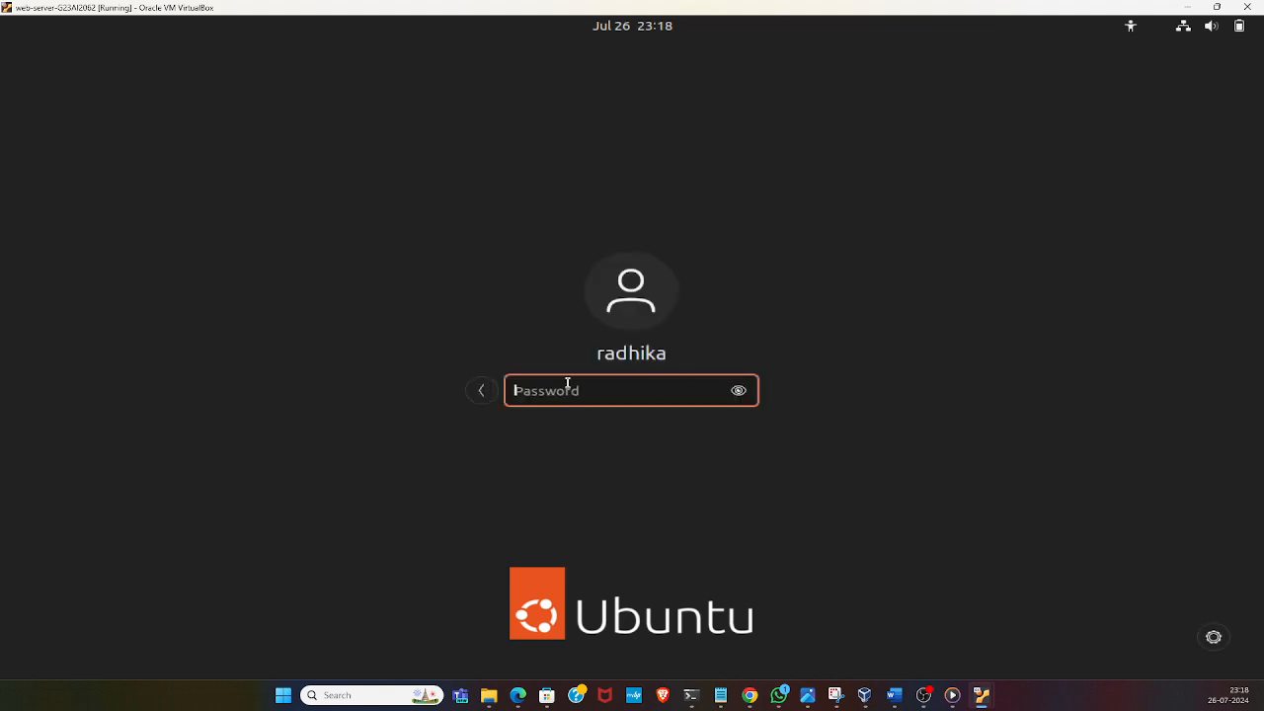
type("********")
key("Return")
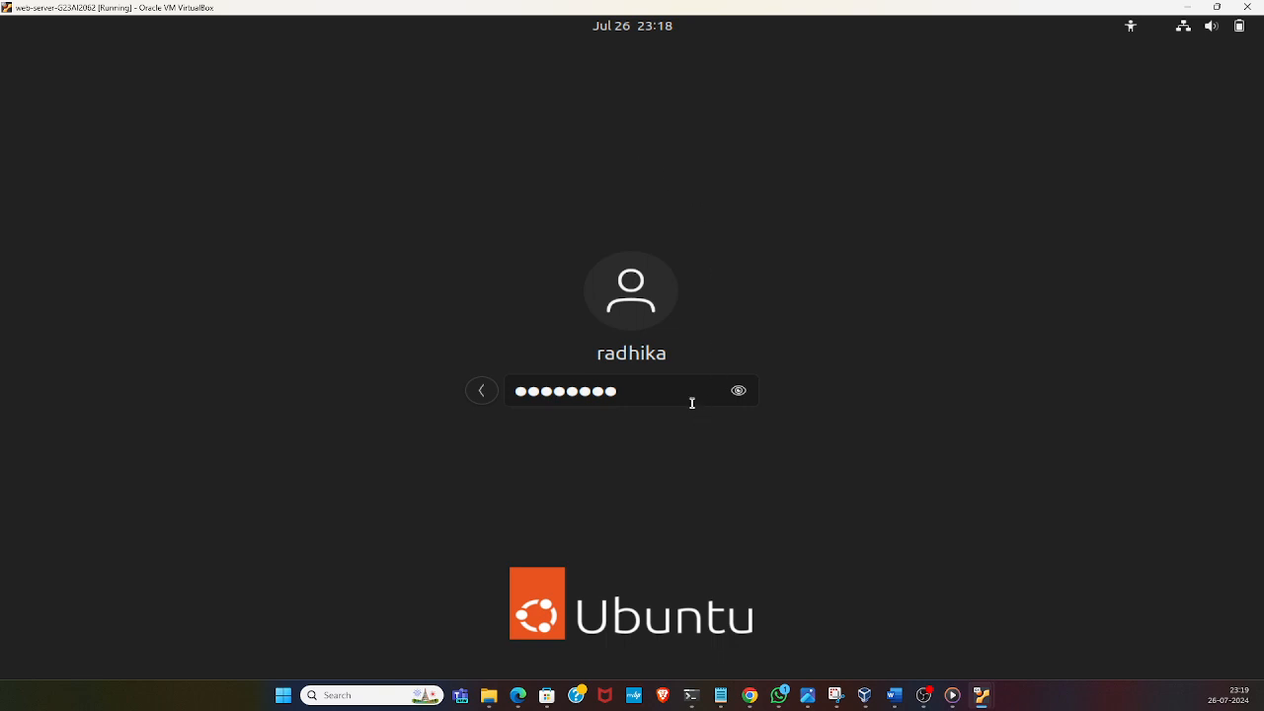
key("Return")
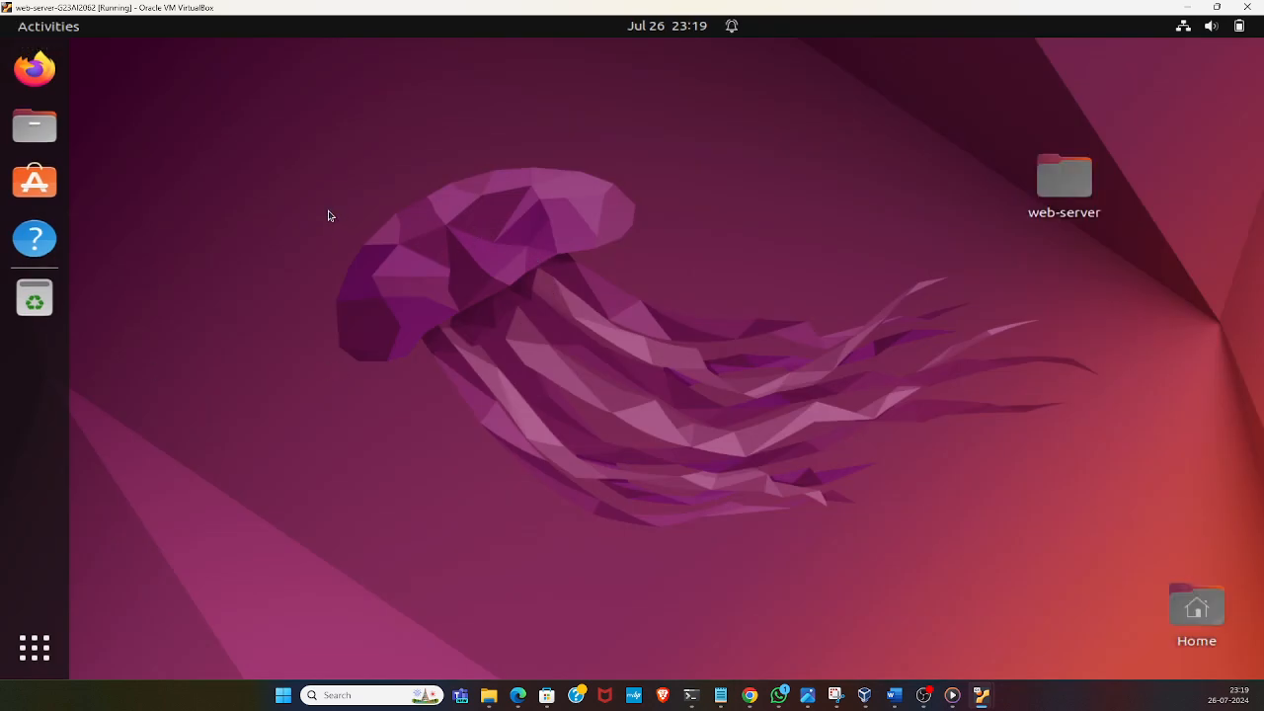
right_click(419, 171)
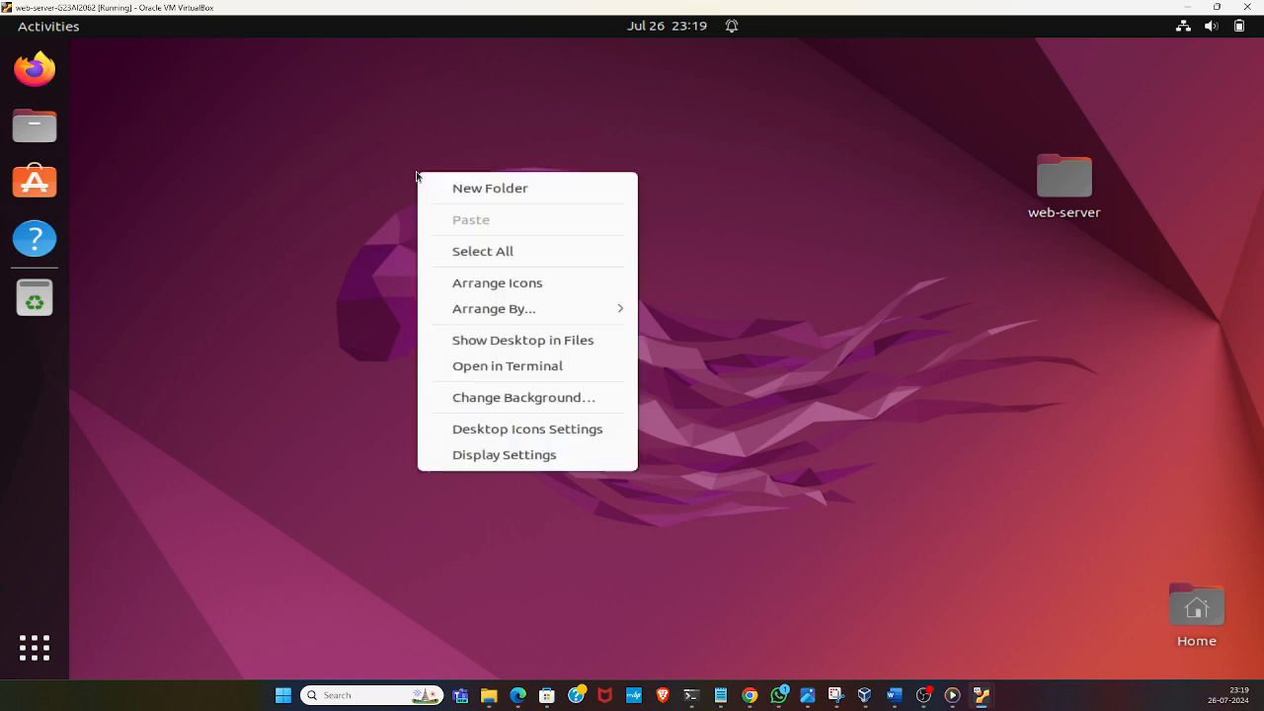
left_click(678, 209)
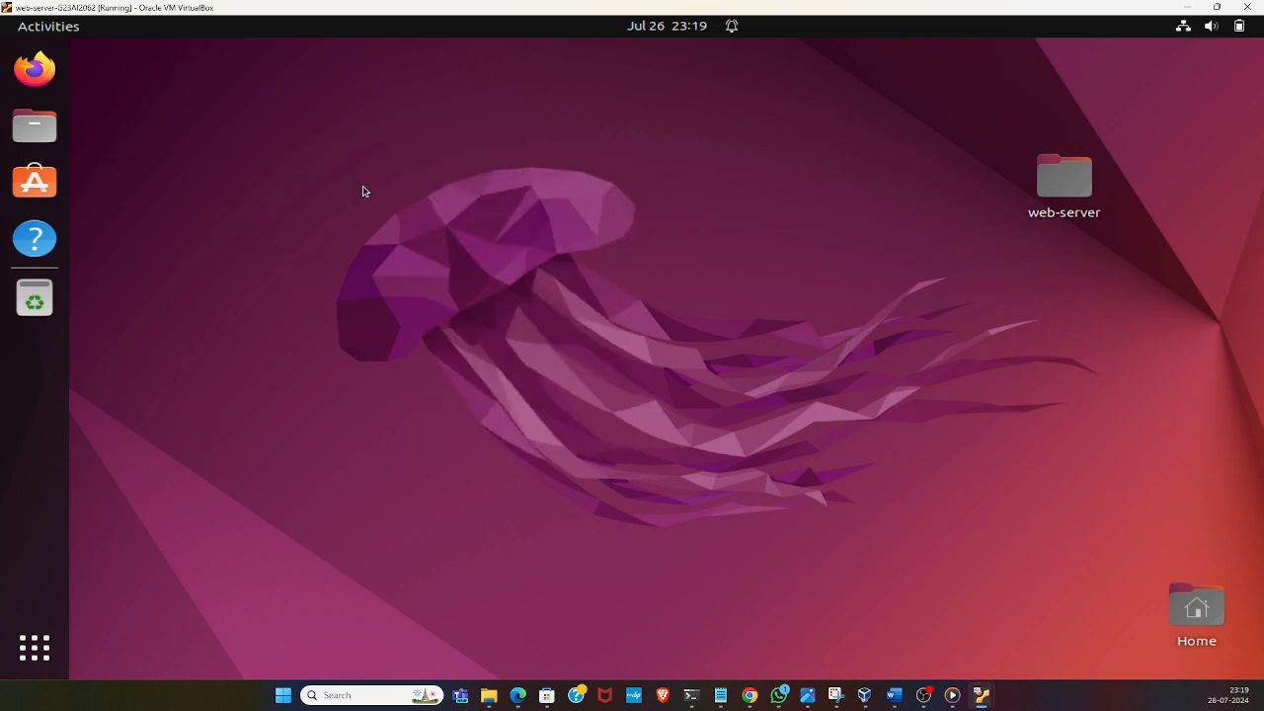
right_click(567, 188)
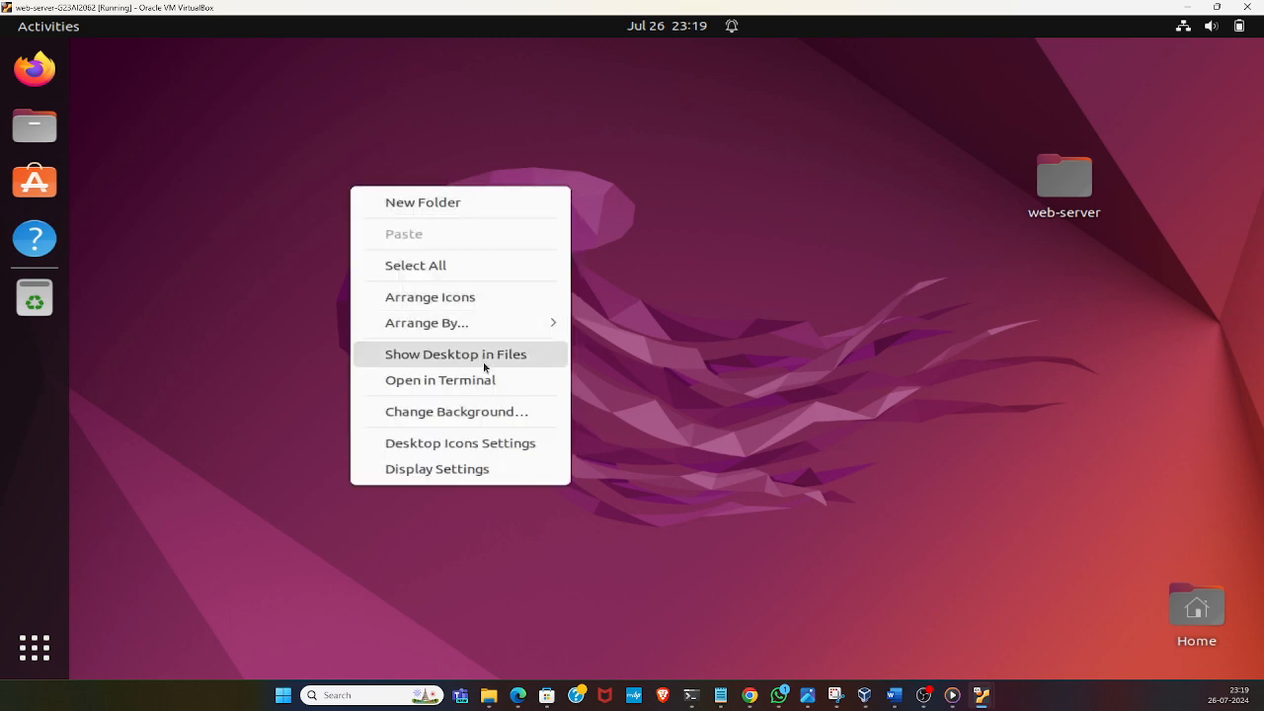
left_click(889, 155)
left_click_drag(922, 92, 1197, 296)
left_click(775, 180)
right_click(404, 220)
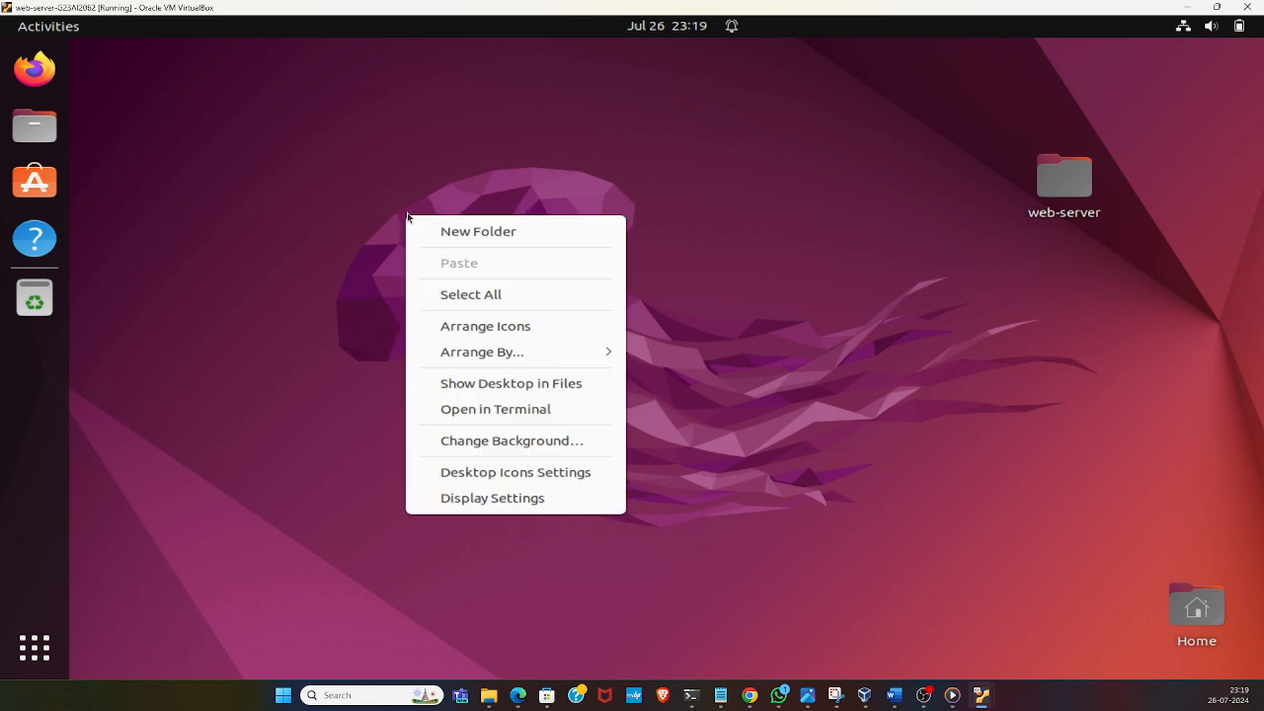
mouse_move(417, 339)
left_click(316, 448)
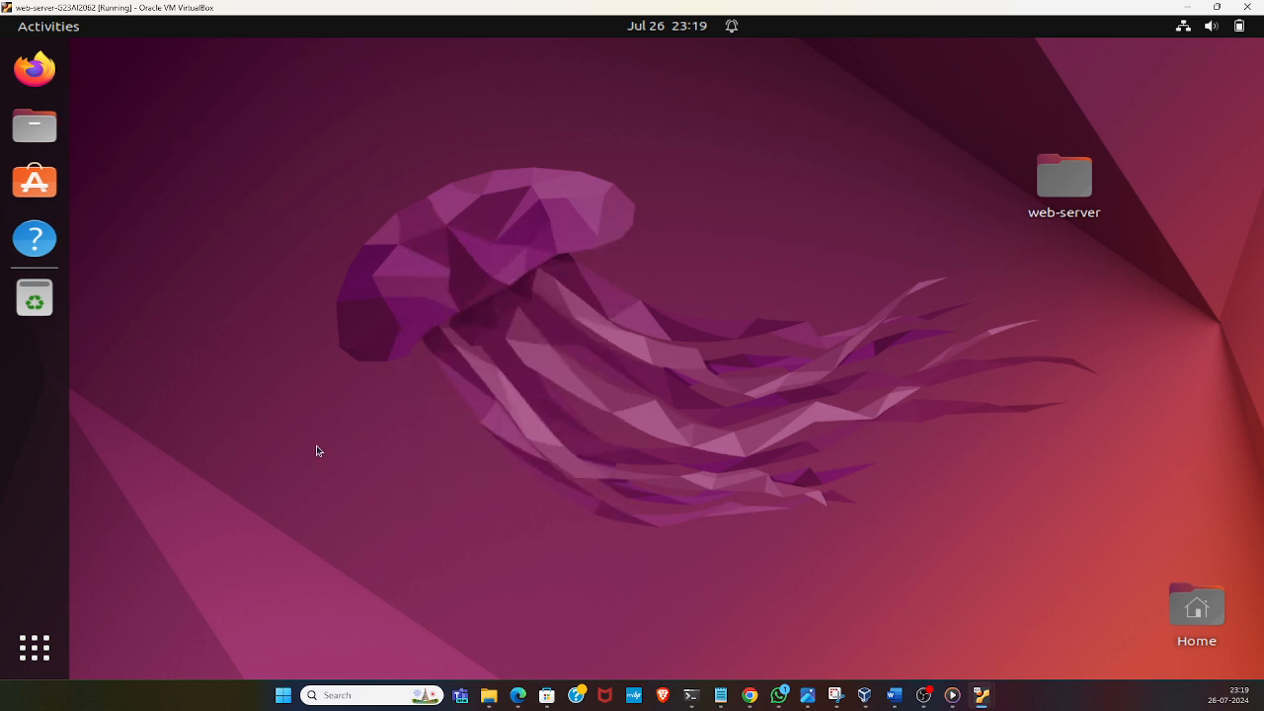
Open a terminal from the web-server's Ubuntu desktop and maximize its window
right_click(280, 187)
left_click(354, 385)
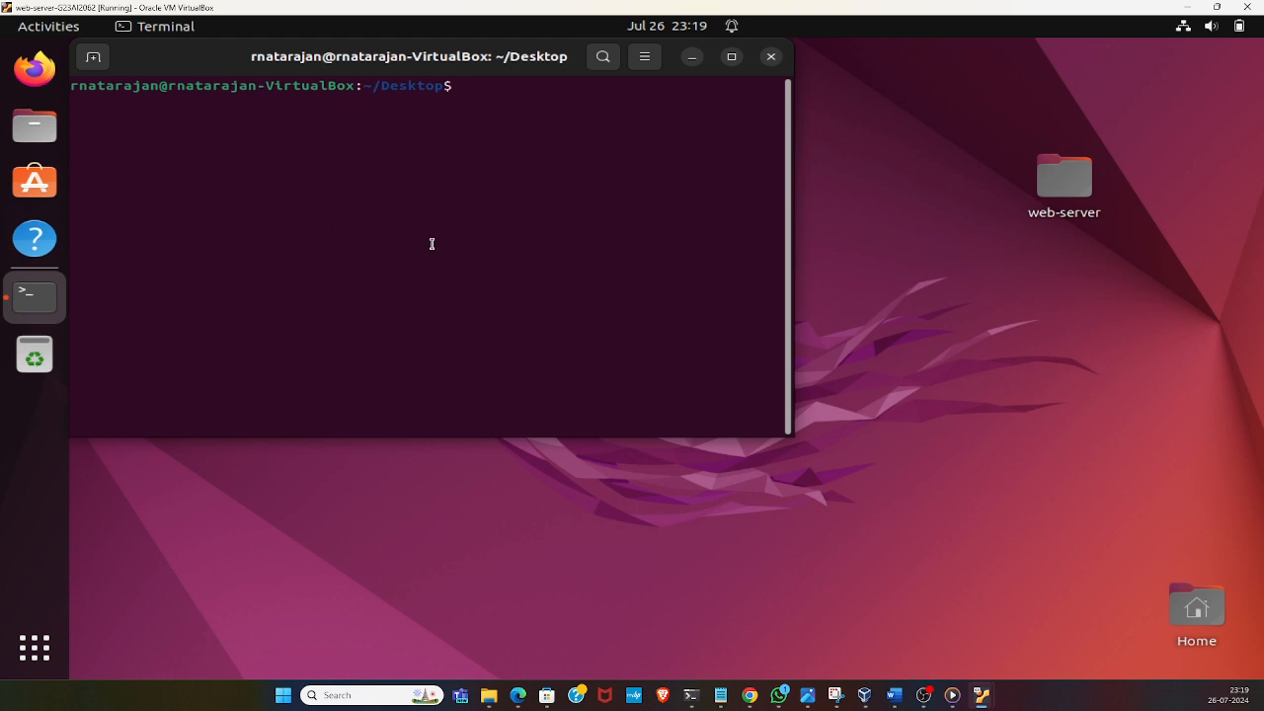
left_click(731, 56)
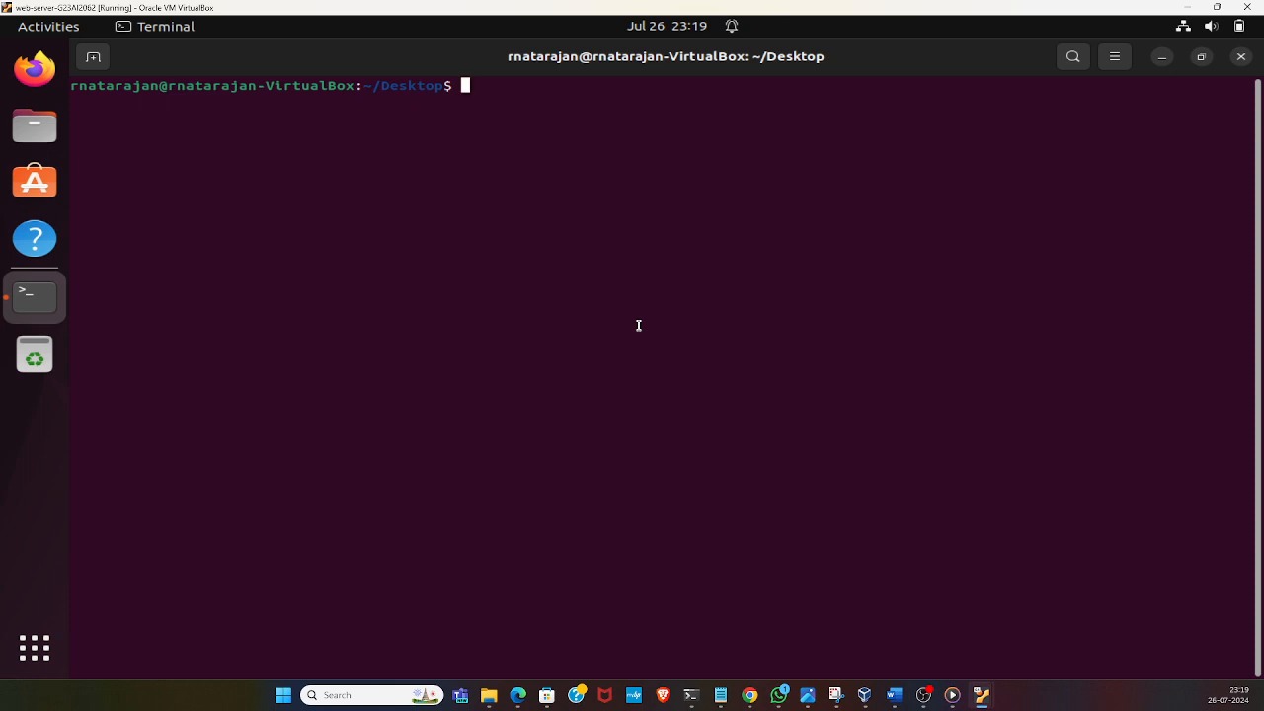
Go to the home directory with "cd ~" and list its contents with ls
type("cd ~")
key("Return")
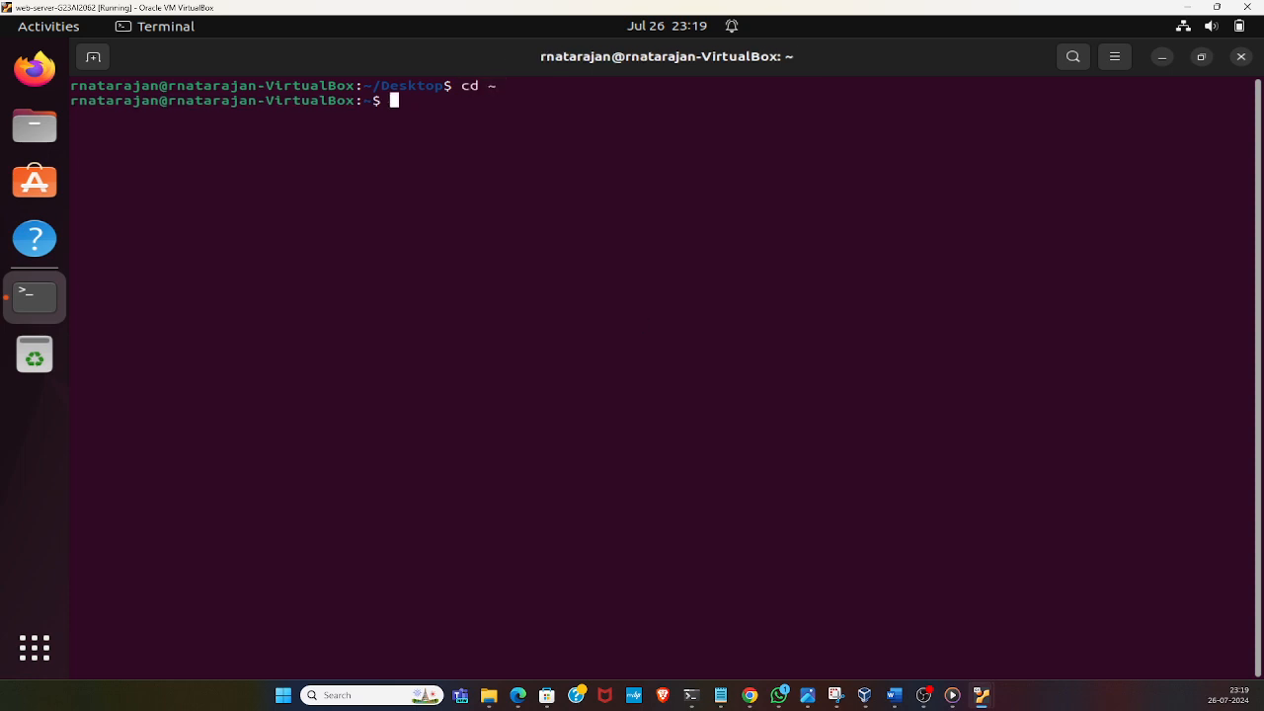
type("ls")
key("Return")
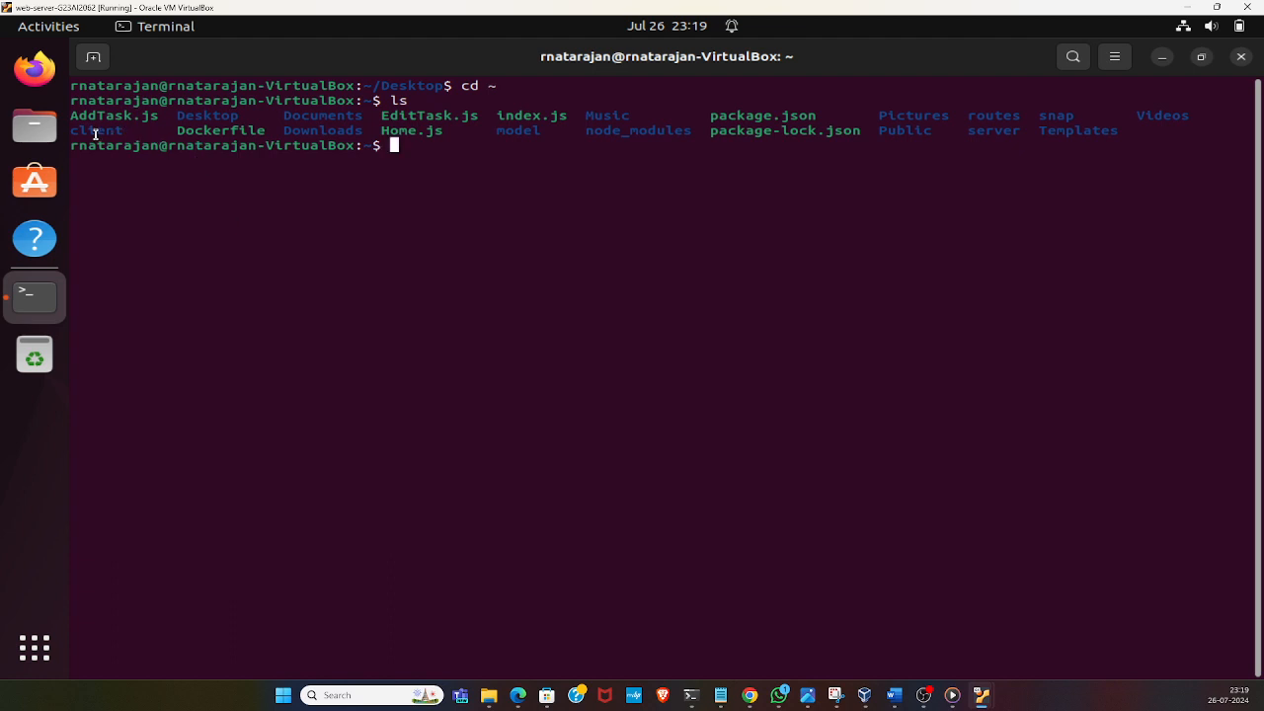
Change into the server directory and list its contents with ls
double_click(1009, 134)
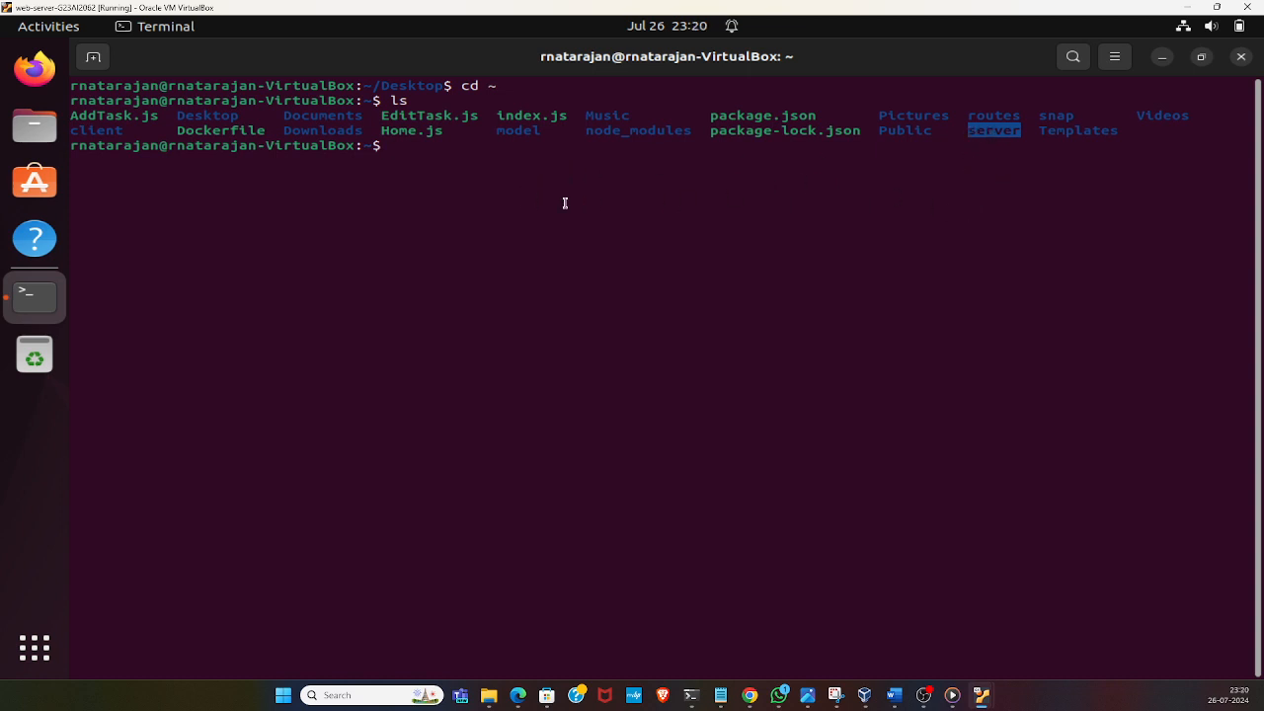
left_click(548, 156)
type("cd servee")
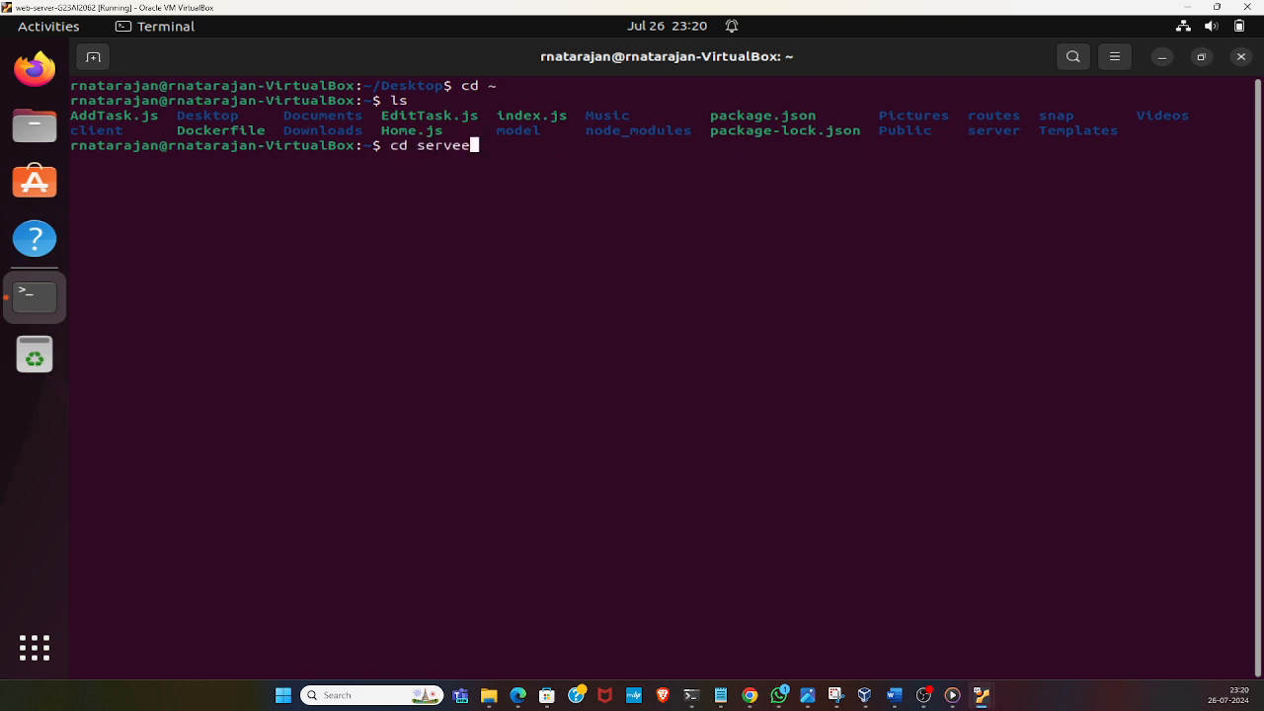
key("BackSpace")
key("Tab")
key("Return")
type("ls")
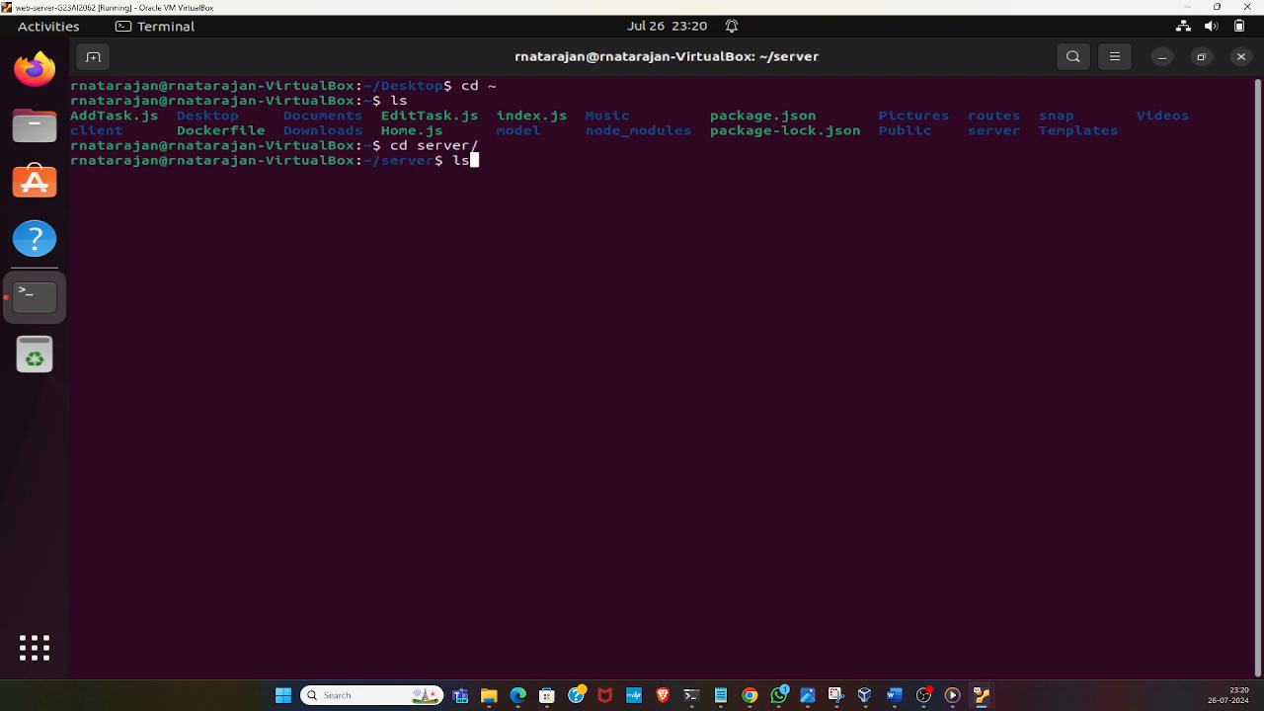
key("Return")
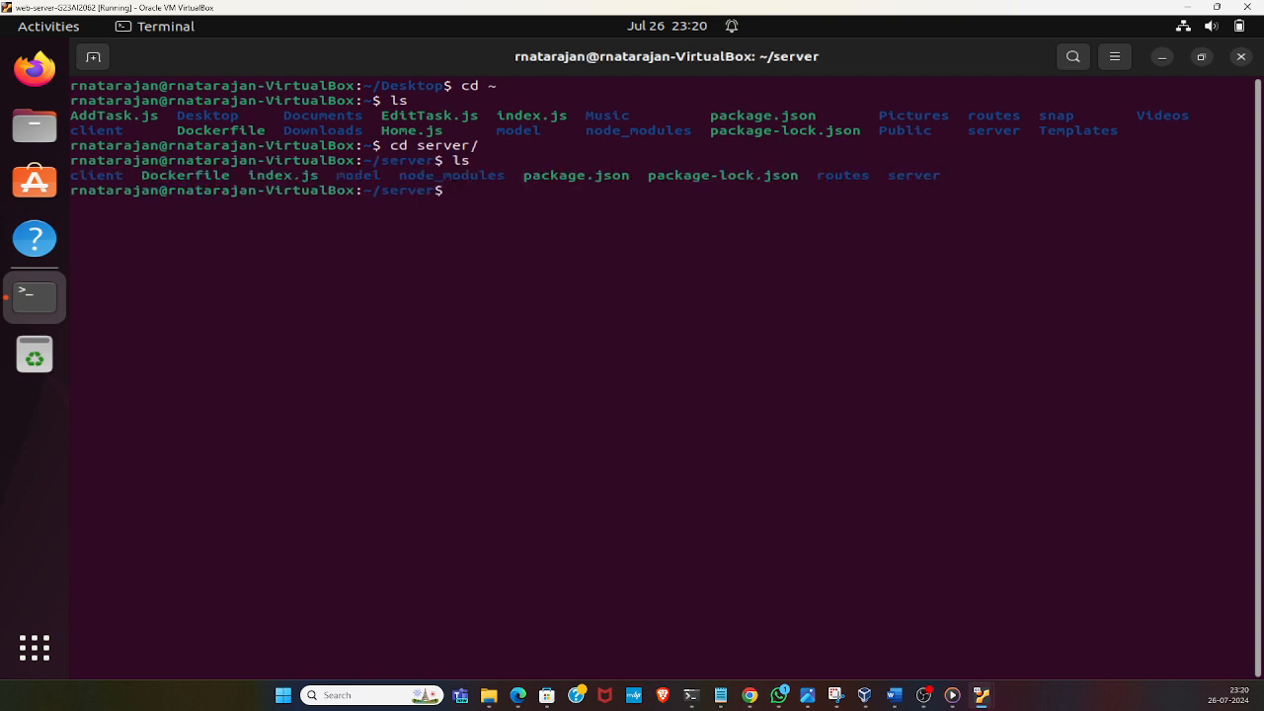
Open index.js in nano to review the MongoDB connection and server settings, and exit the editor without changes
type("cd ind")
key("BackSpace")
key("BackSpace")
key("BackSpace")
key("BackSpace")
key("BackSpace")
key("BackSpace")
type("nano ind")
key("Tab")
key("Return")
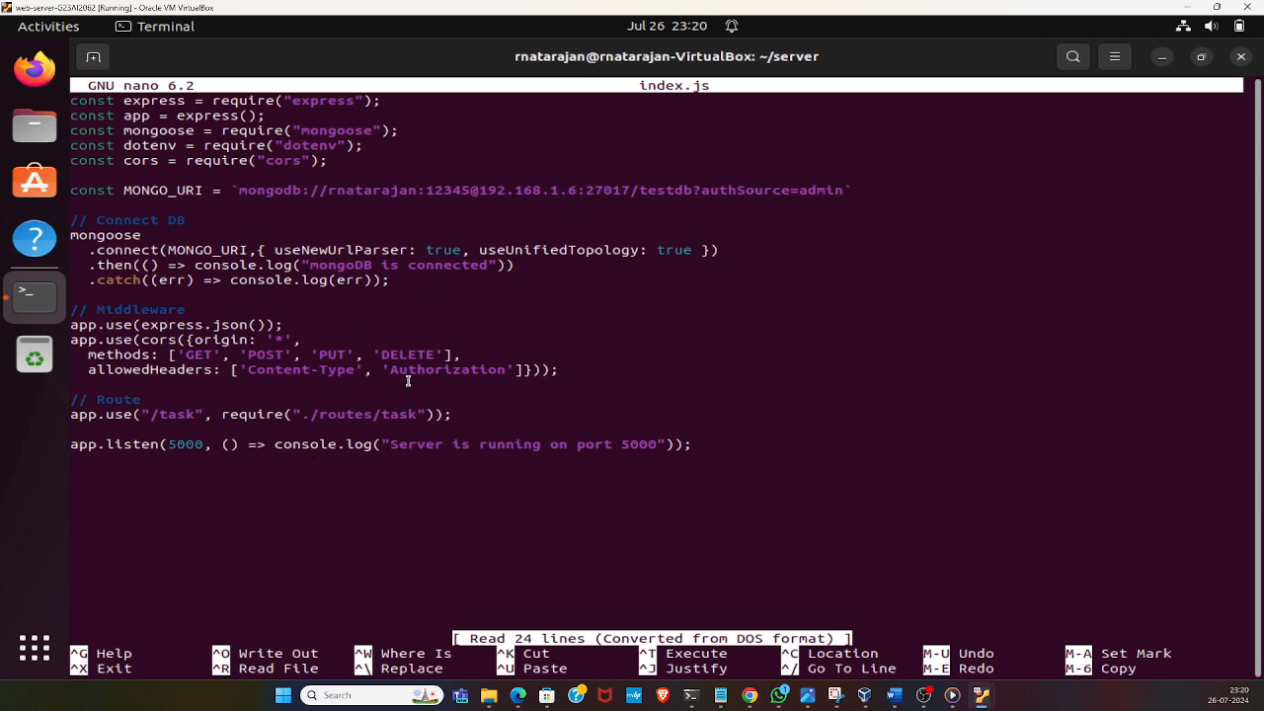
key("ctrl+x")
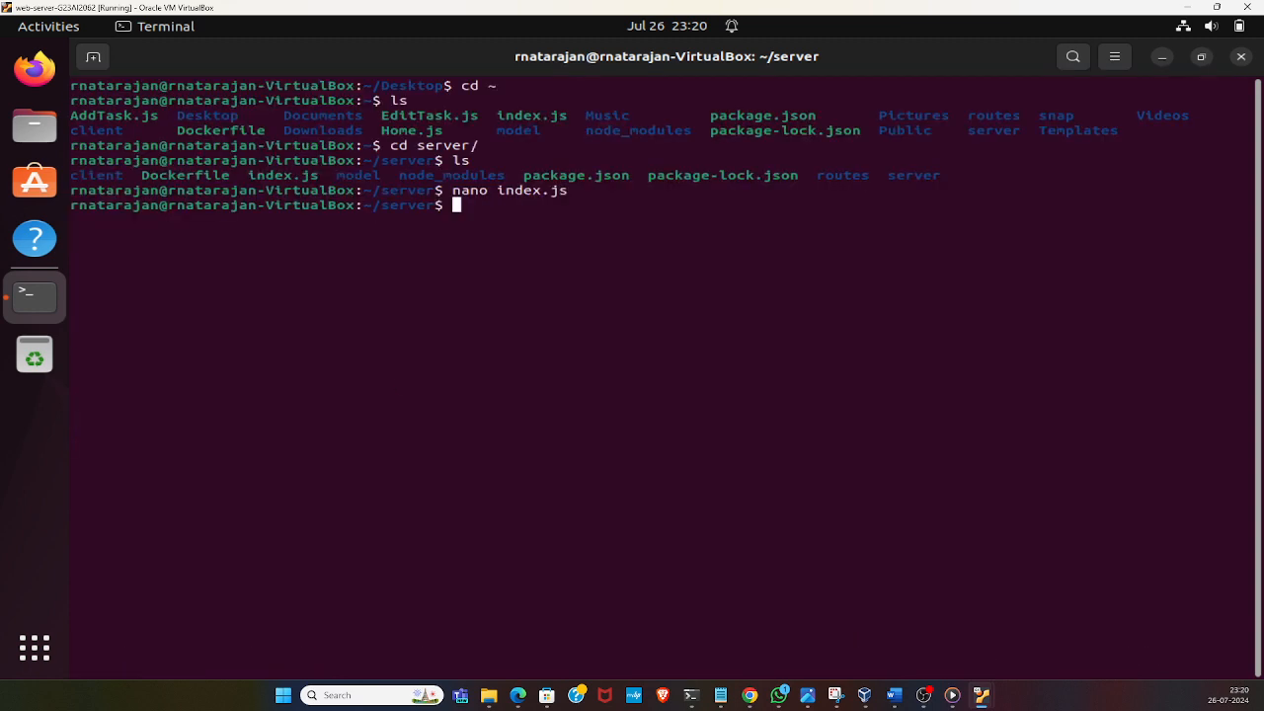
Start the backend from the server directory with "npm start"
type("npm start")
key("Return")
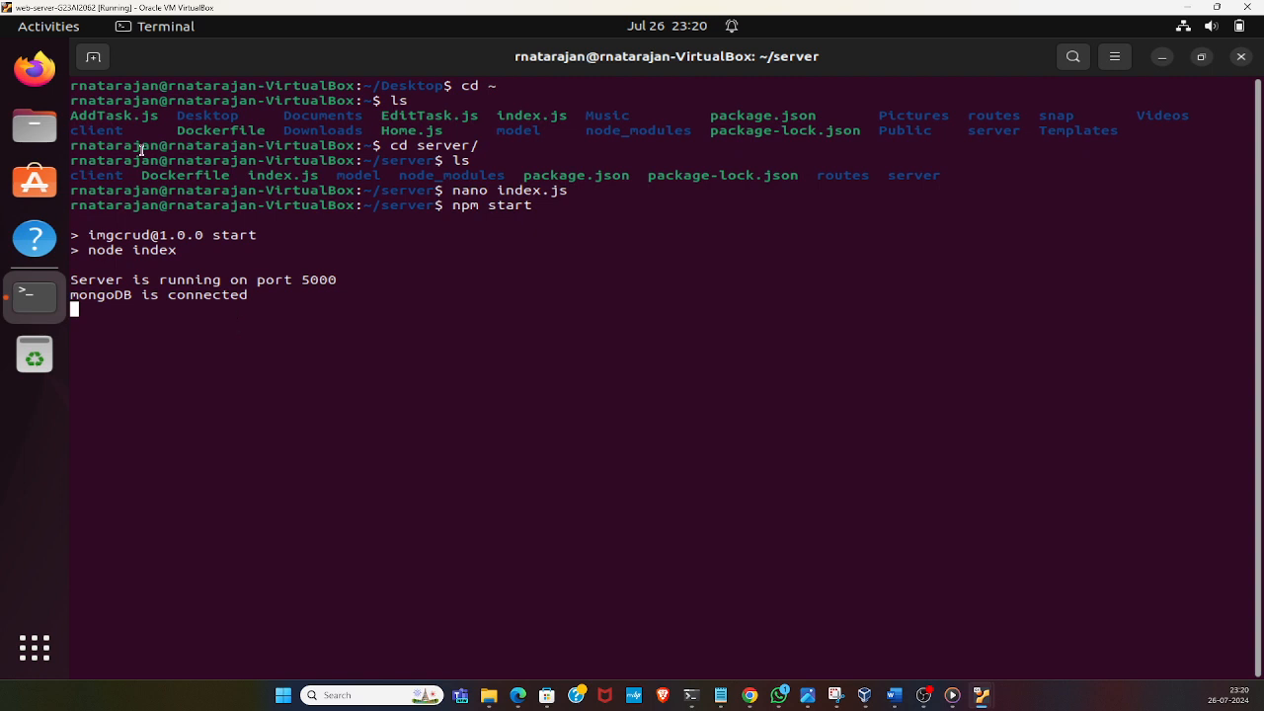
Open a second terminal tab and change into the ../client/ directory
left_click(96, 59)
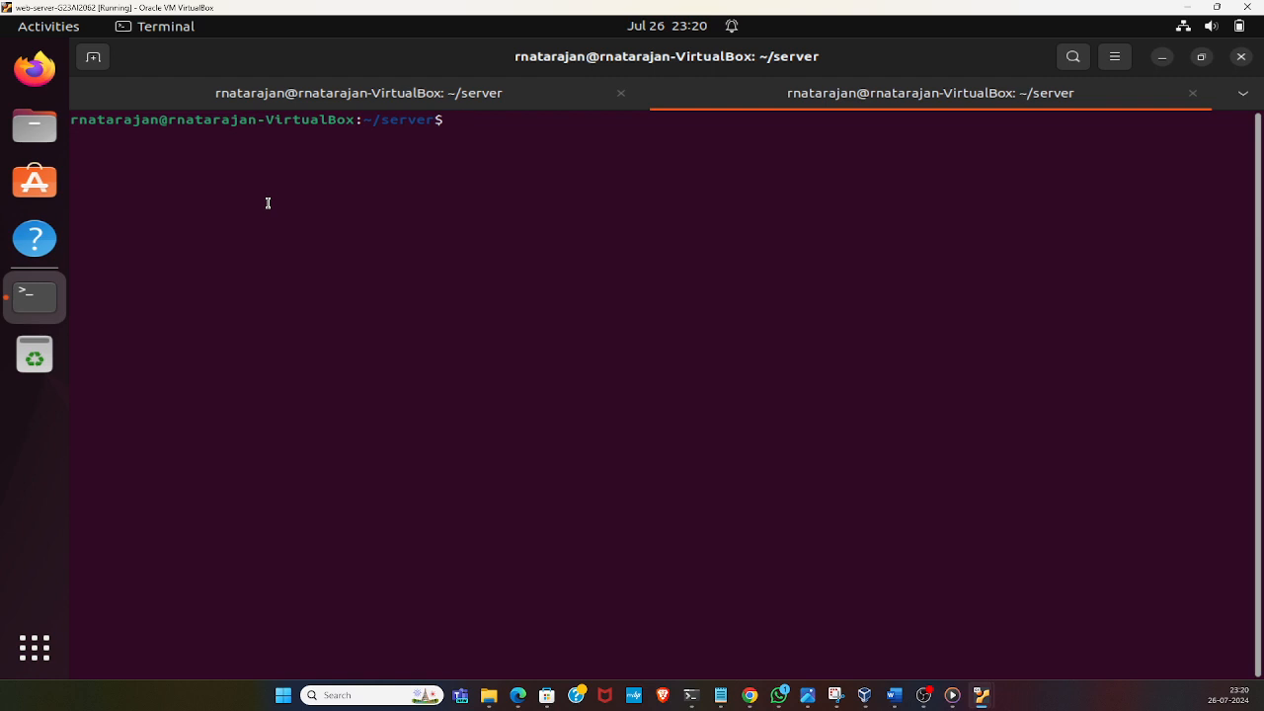
type("cd ../cli")
key("Tab")
key("Return")
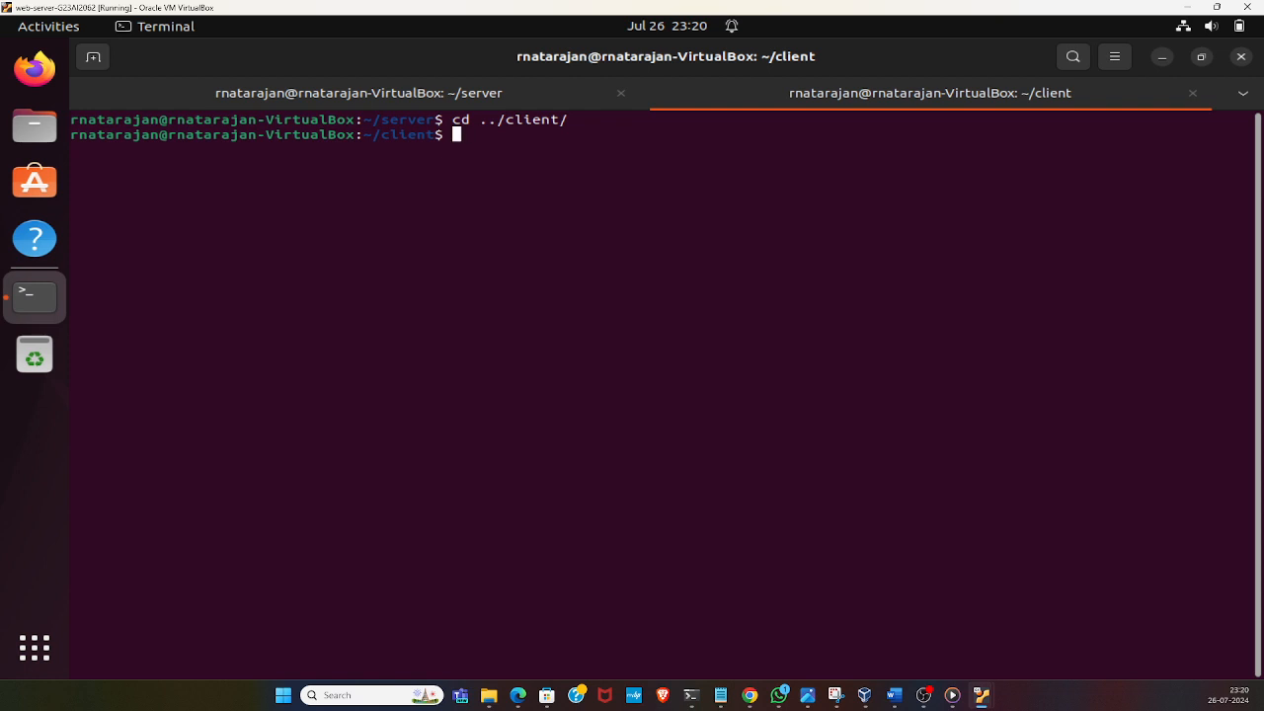
Launch the React client from the client directory with "npm start"
type("npm start")
key("Return")
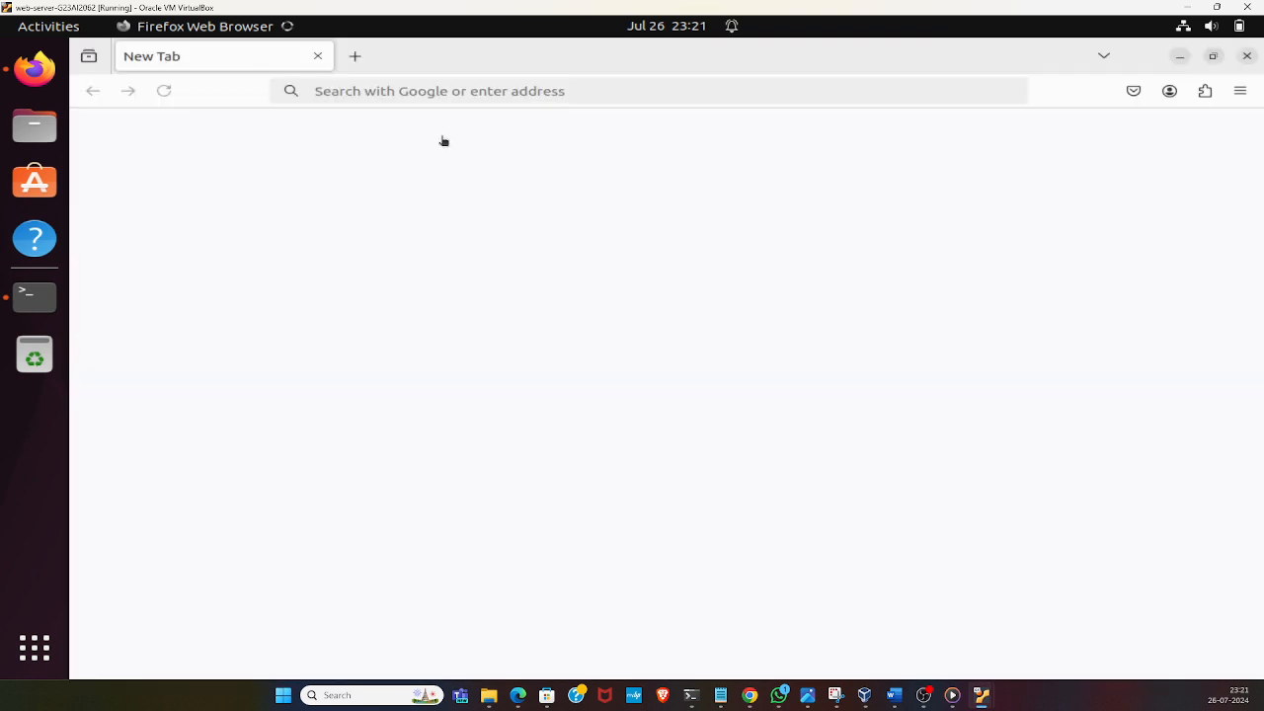
Load localhost:3000 in the Firefox window to open the web application
left_click(400, 92)
type("localhost:3000")
key("Return")
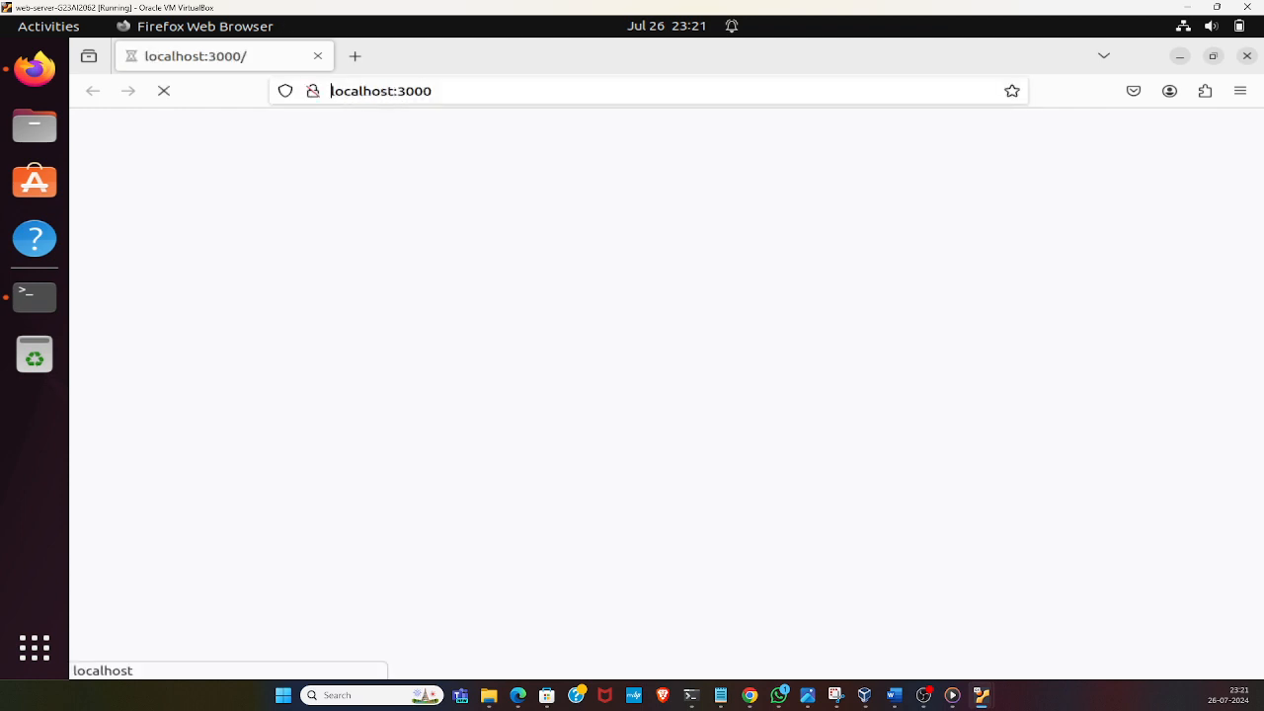
Try to re-enter the web application's address, submitting it as localhost3000
left_click(398, 91)
type("local")
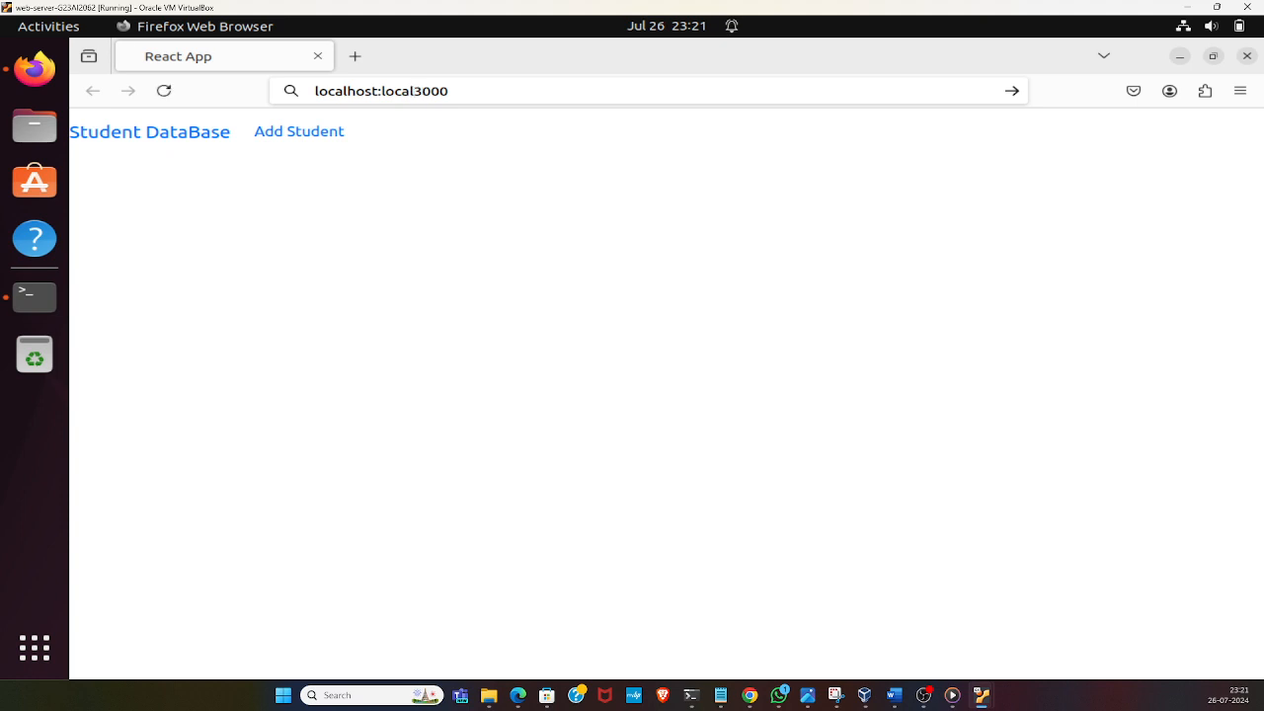
type("\\")
key("BackSpace")
key("BackSpace")
key("BackSpace")
key("BackSpace")
key("BackSpace")
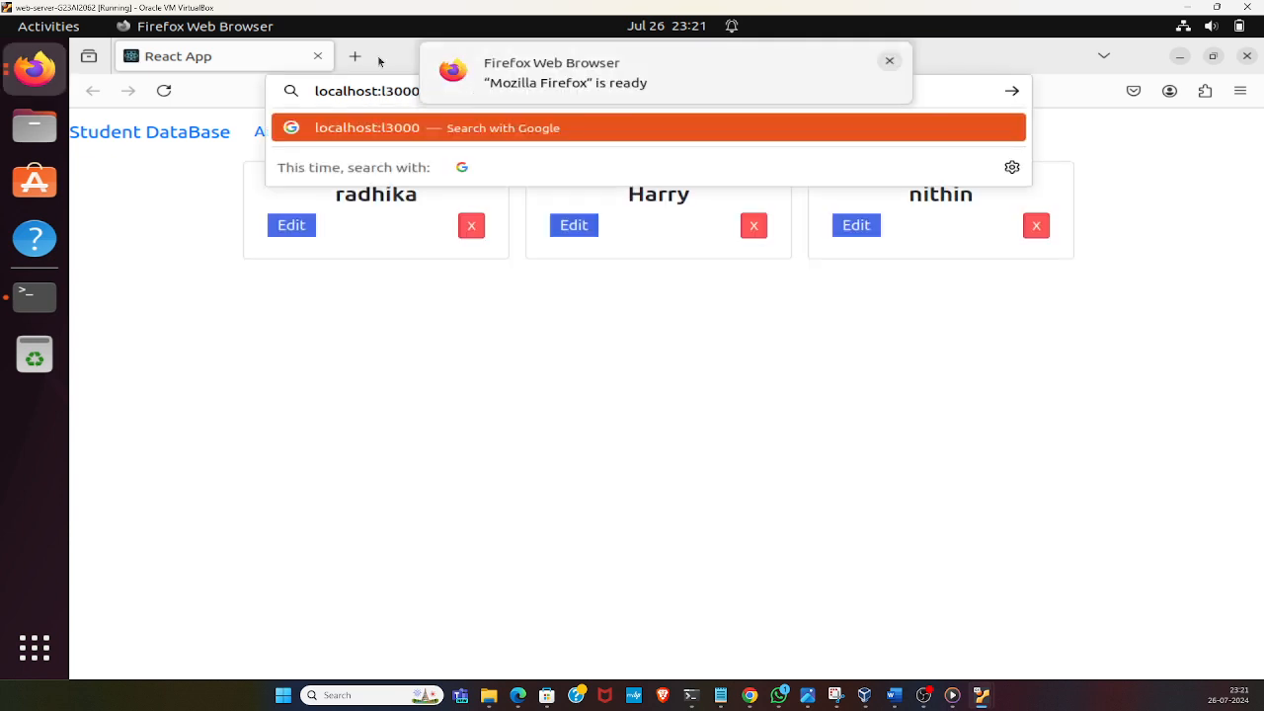
left_click(383, 91)
key("Delete")
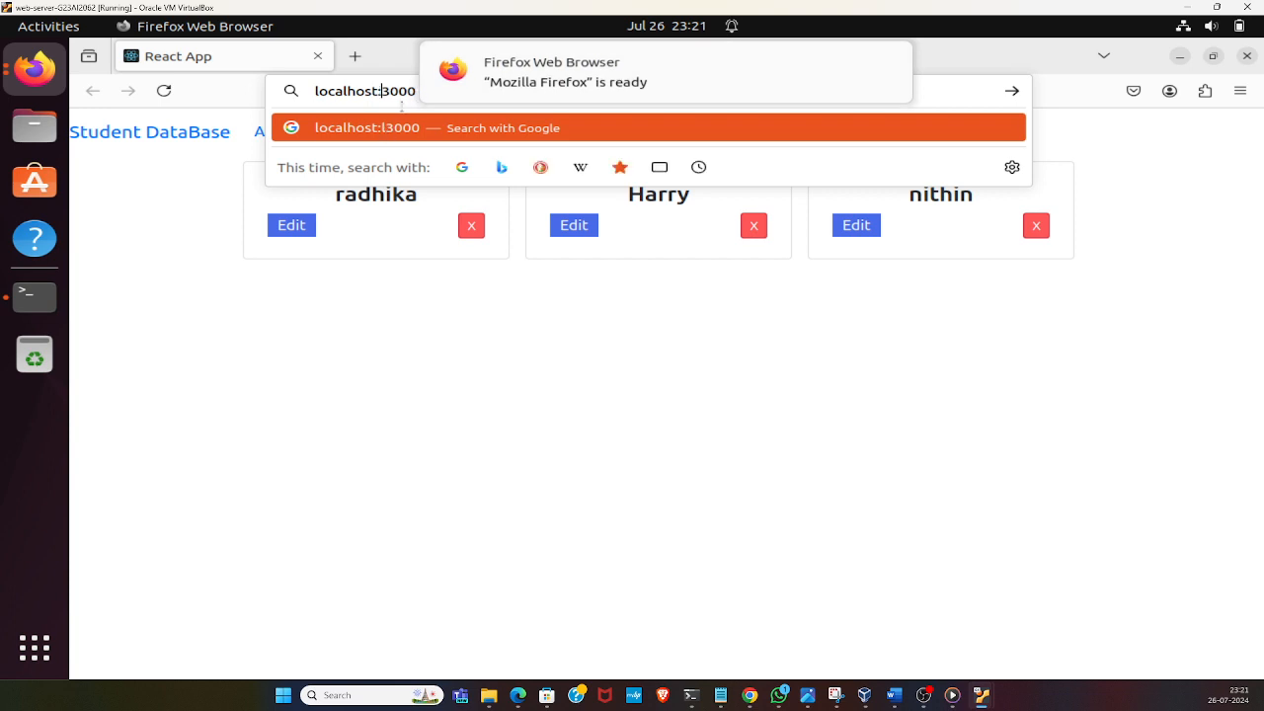
key("BackSpace")
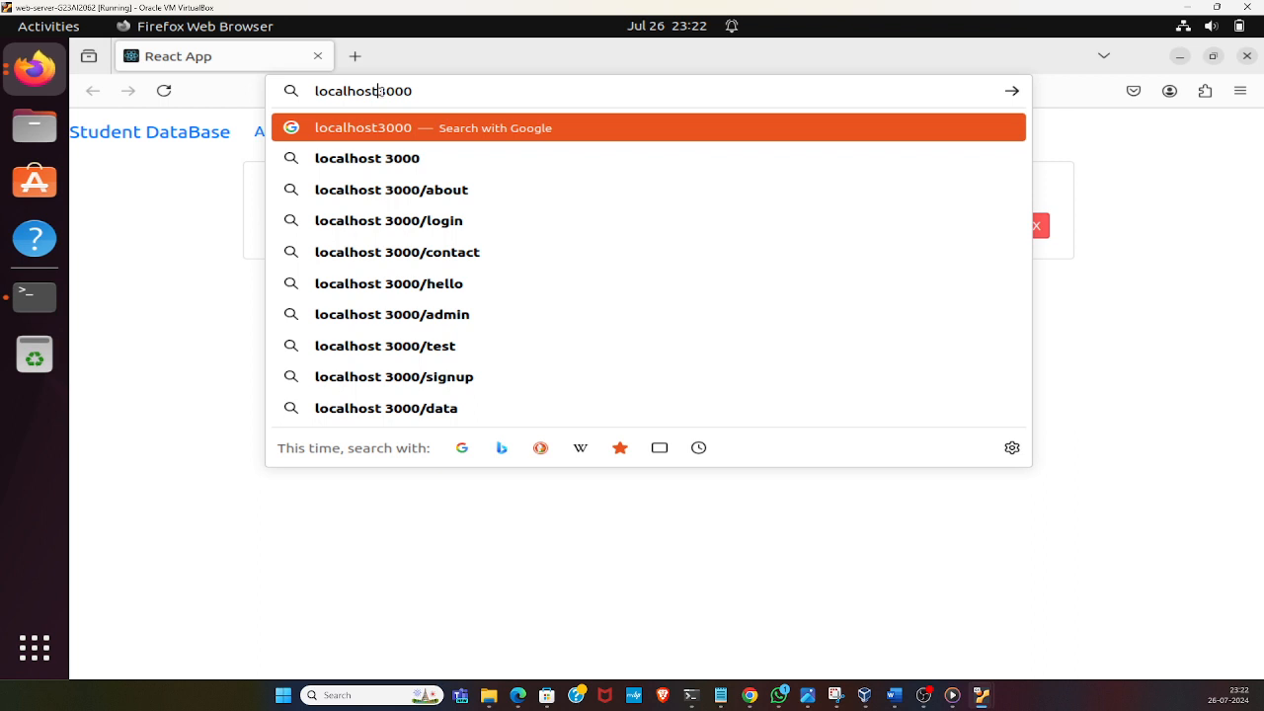
key("Return")
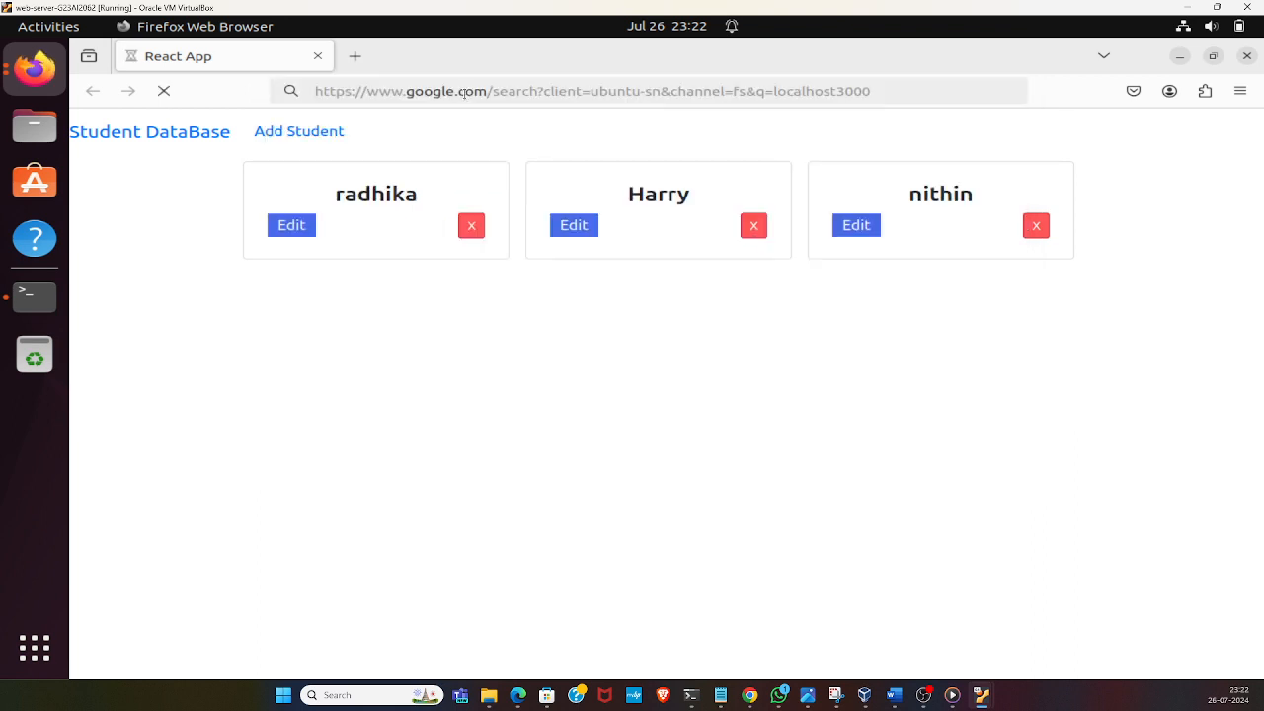
Replace the search address with the application's address and try to load localhost3000/
left_click(464, 94)
type(":")
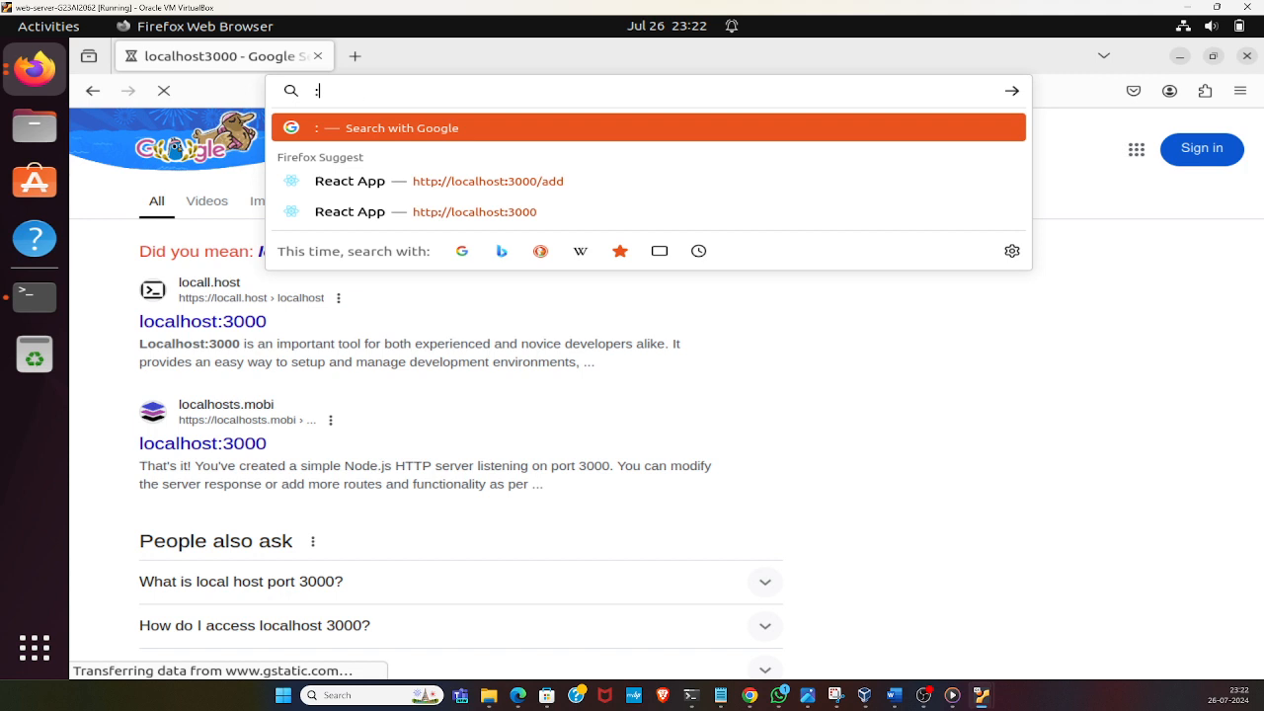
key("BackSpace")
type("localhoST:3000")
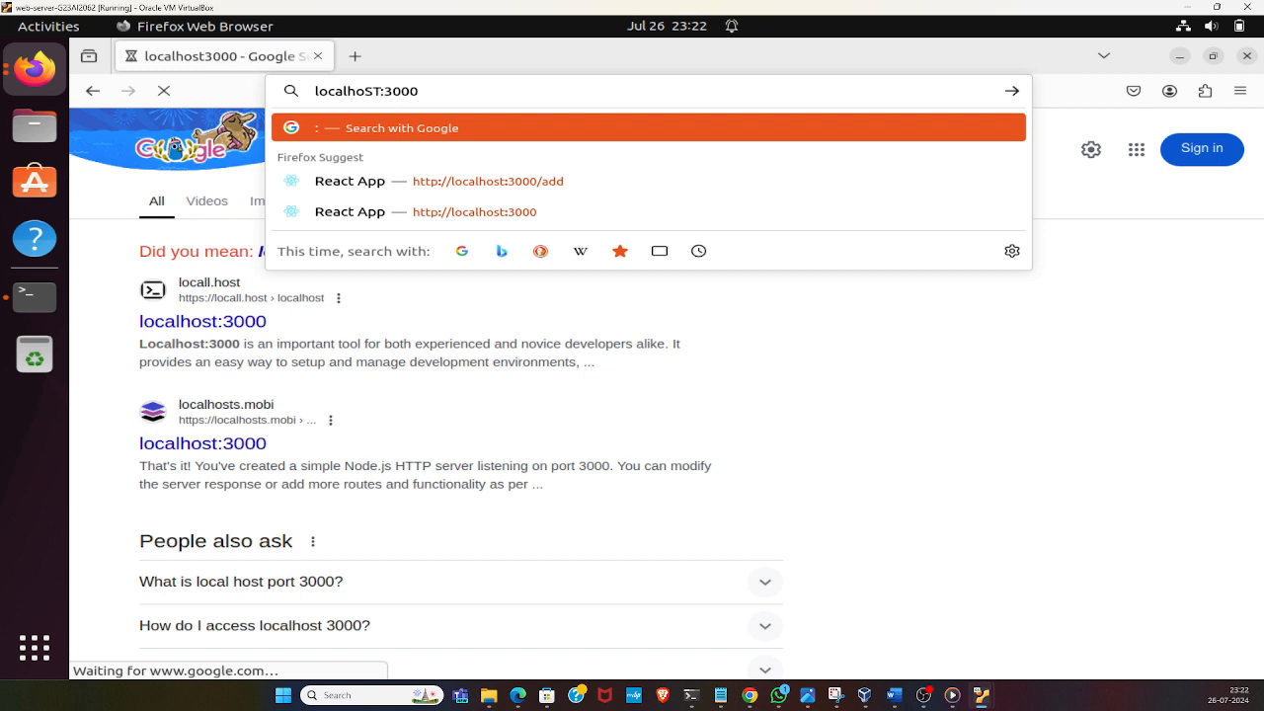
type("/")
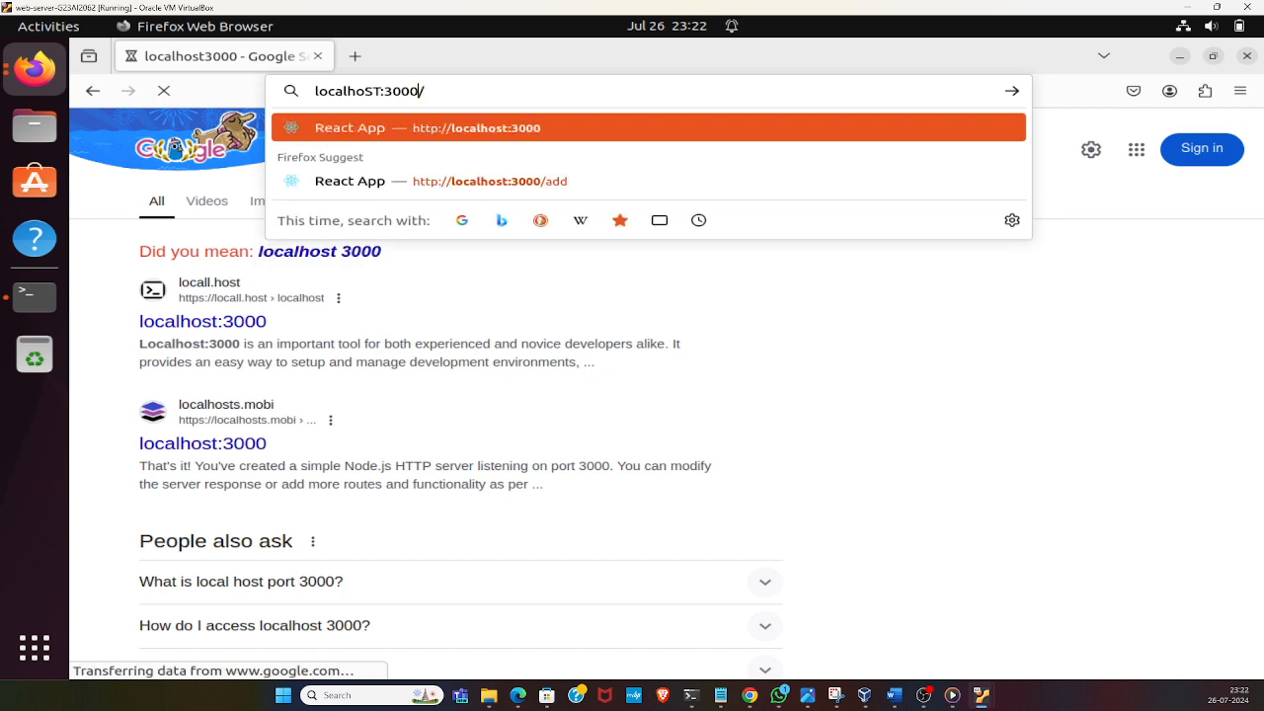
key("Left")
key("Left")
key("Left")
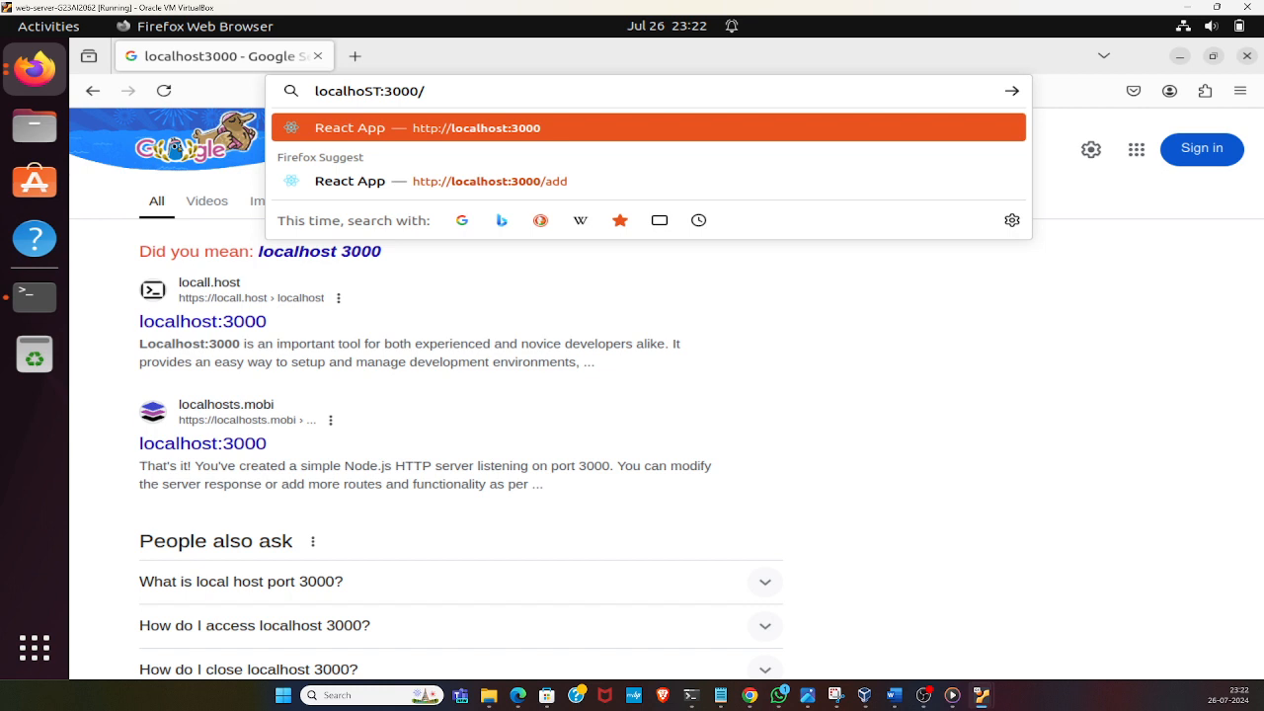
key("BackSpace")
key("Delete")
key("BackSpace")
key("Delete")
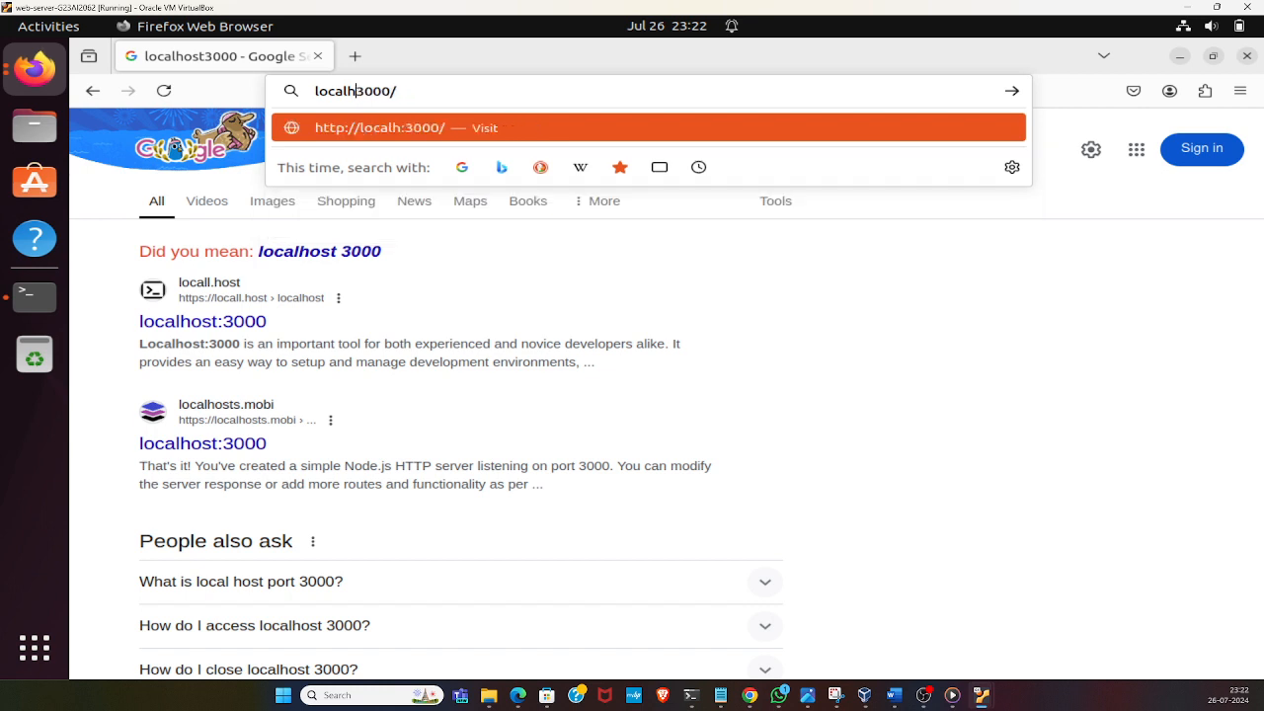
type("st")
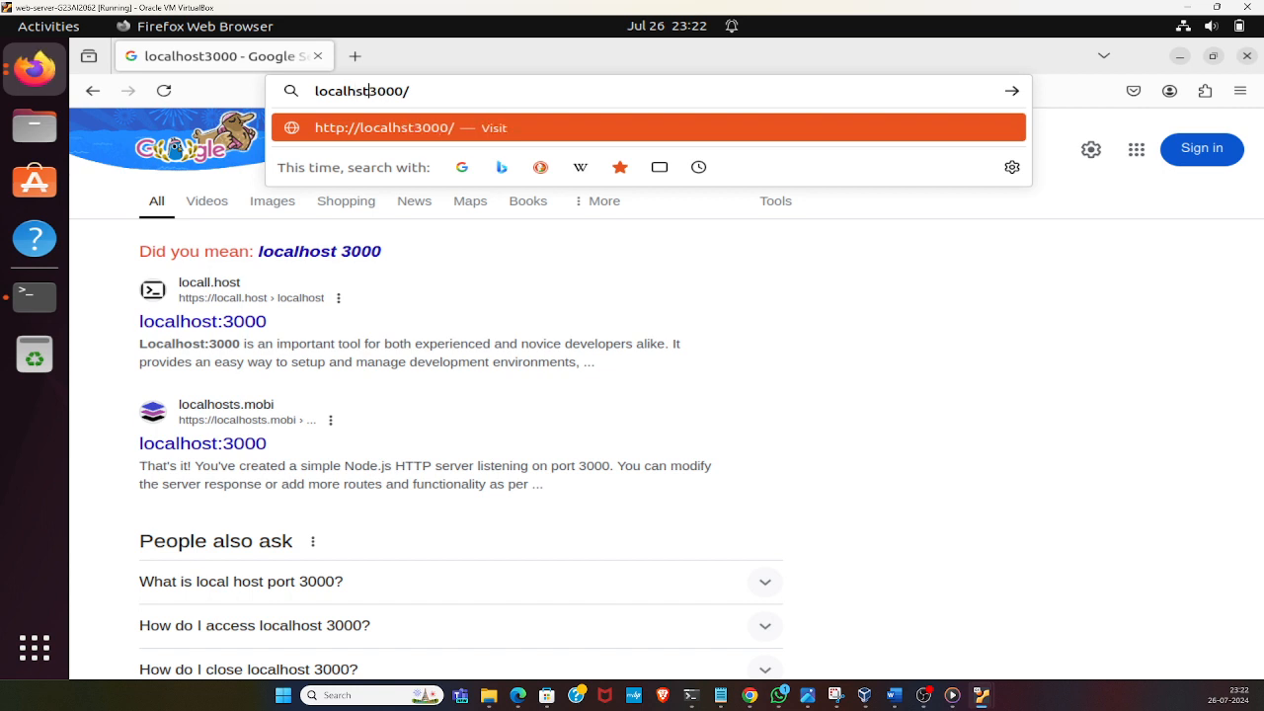
type("o")
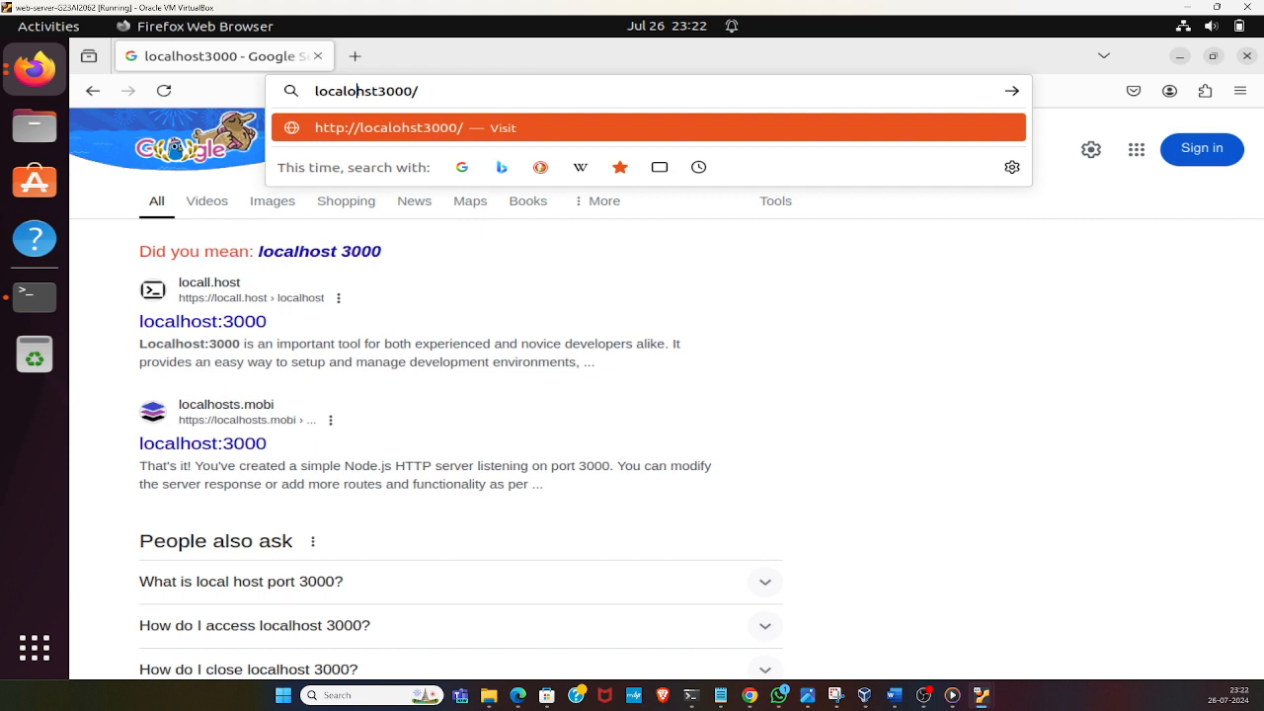
key("BackSpace")
key("Right")
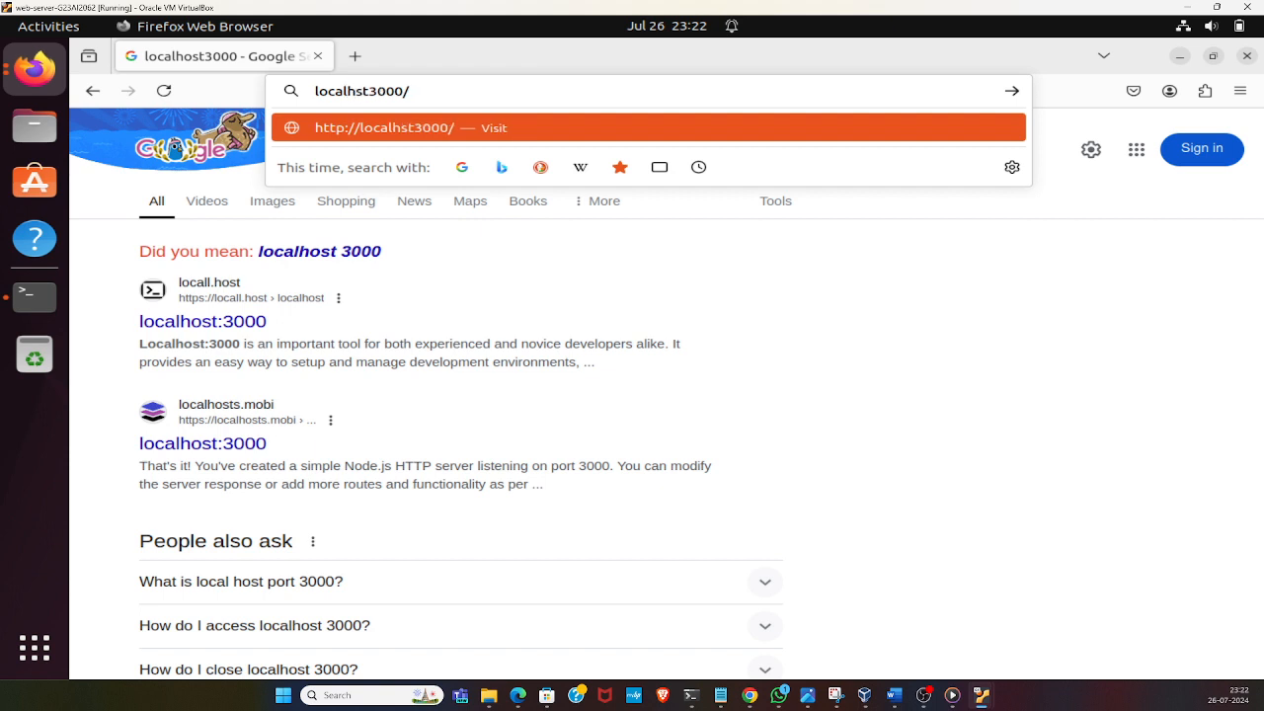
type("o")
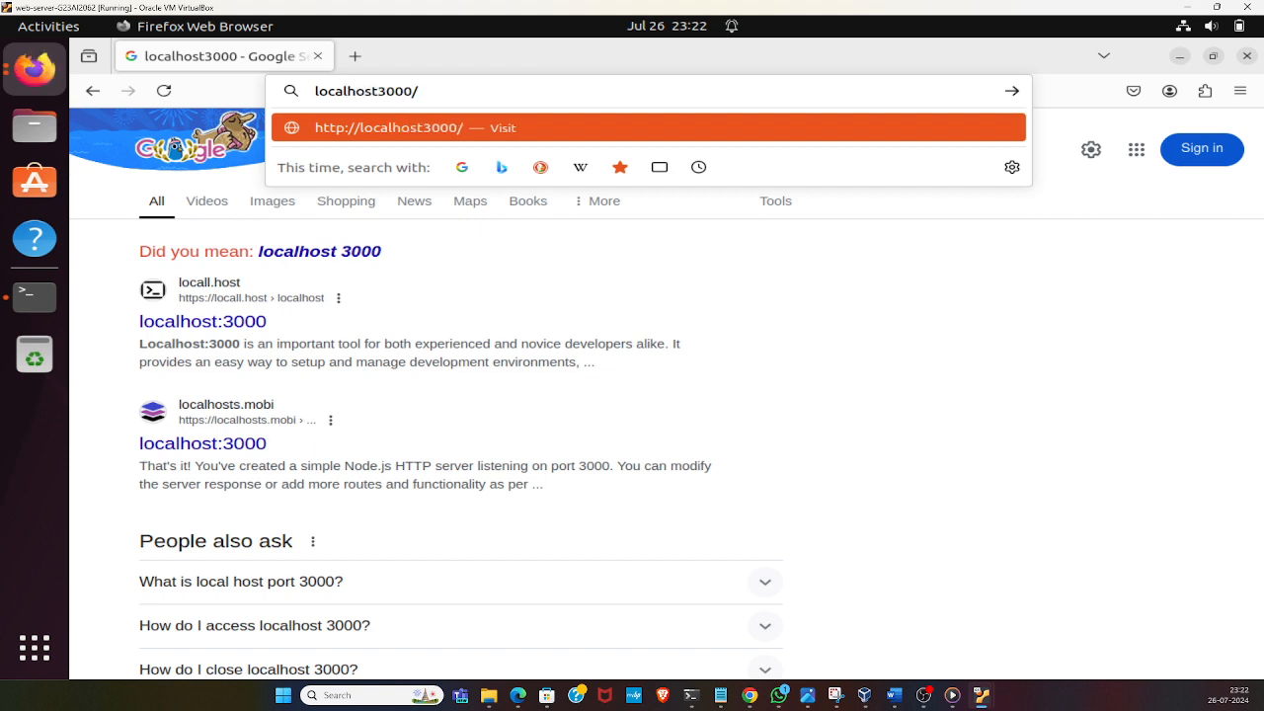
key("Return")
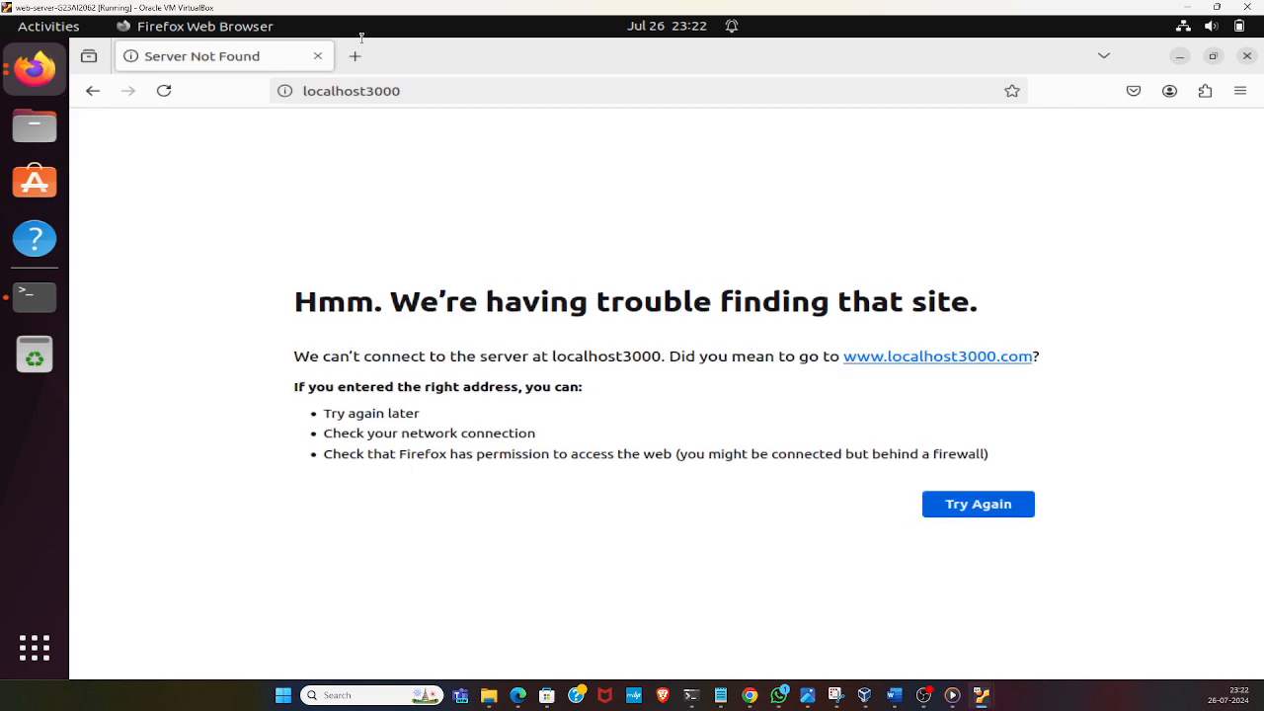
left_click(341, 91)
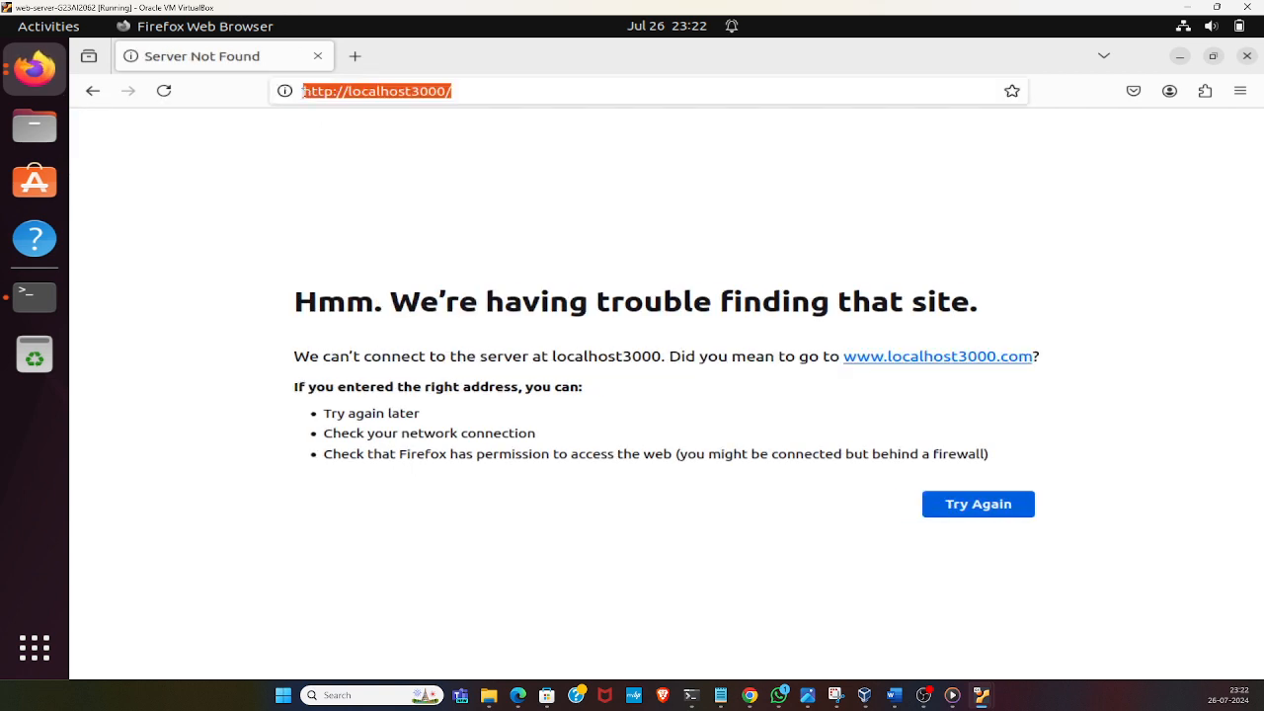
left_click(472, 93)
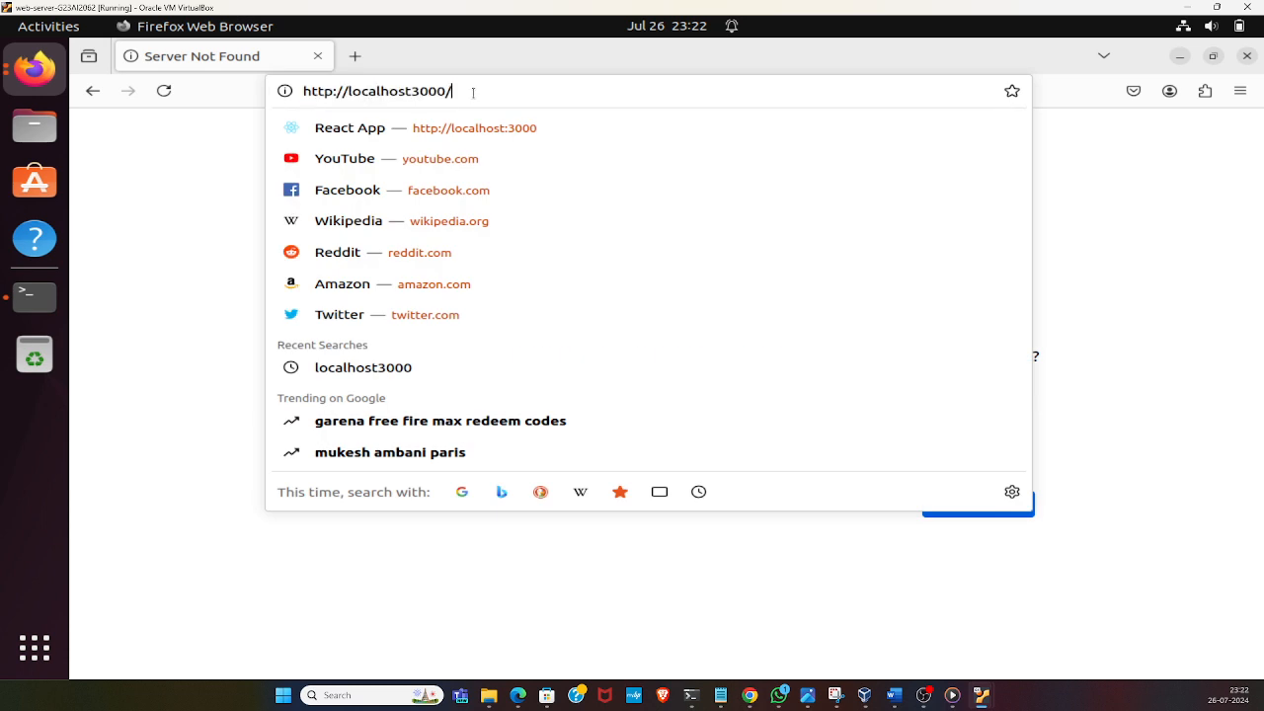
key("Return")
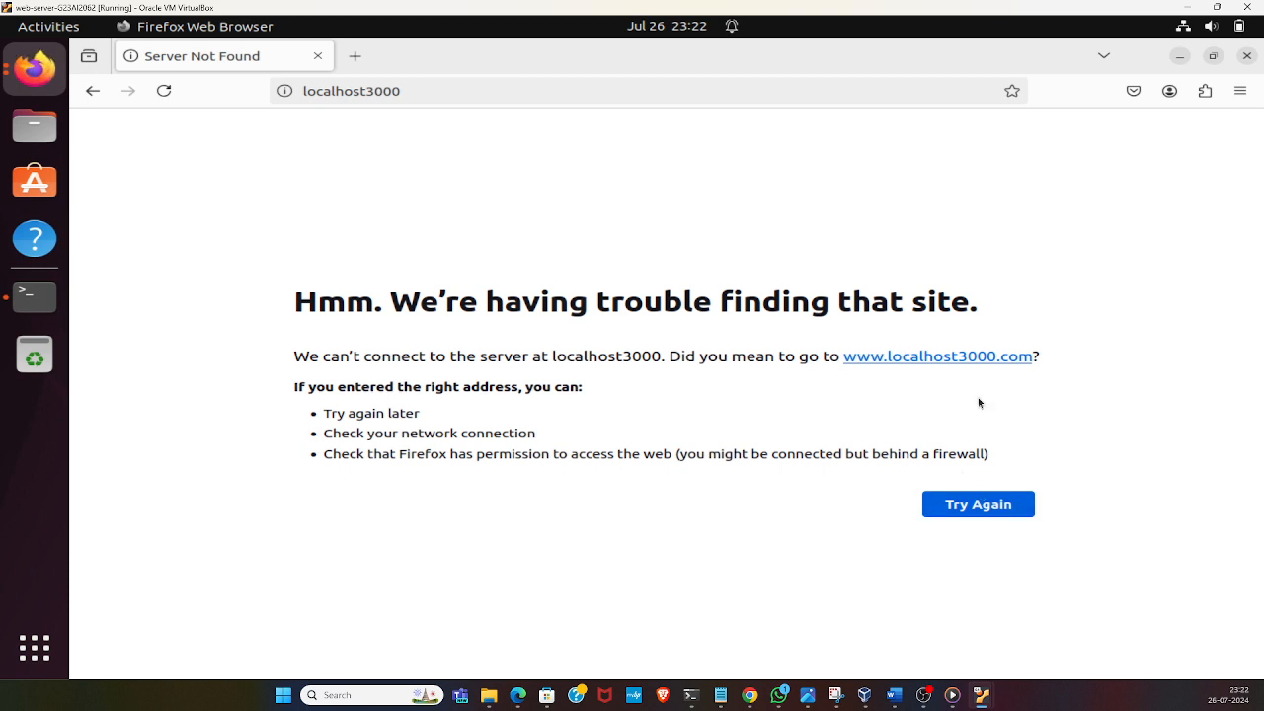
left_click(93, 91)
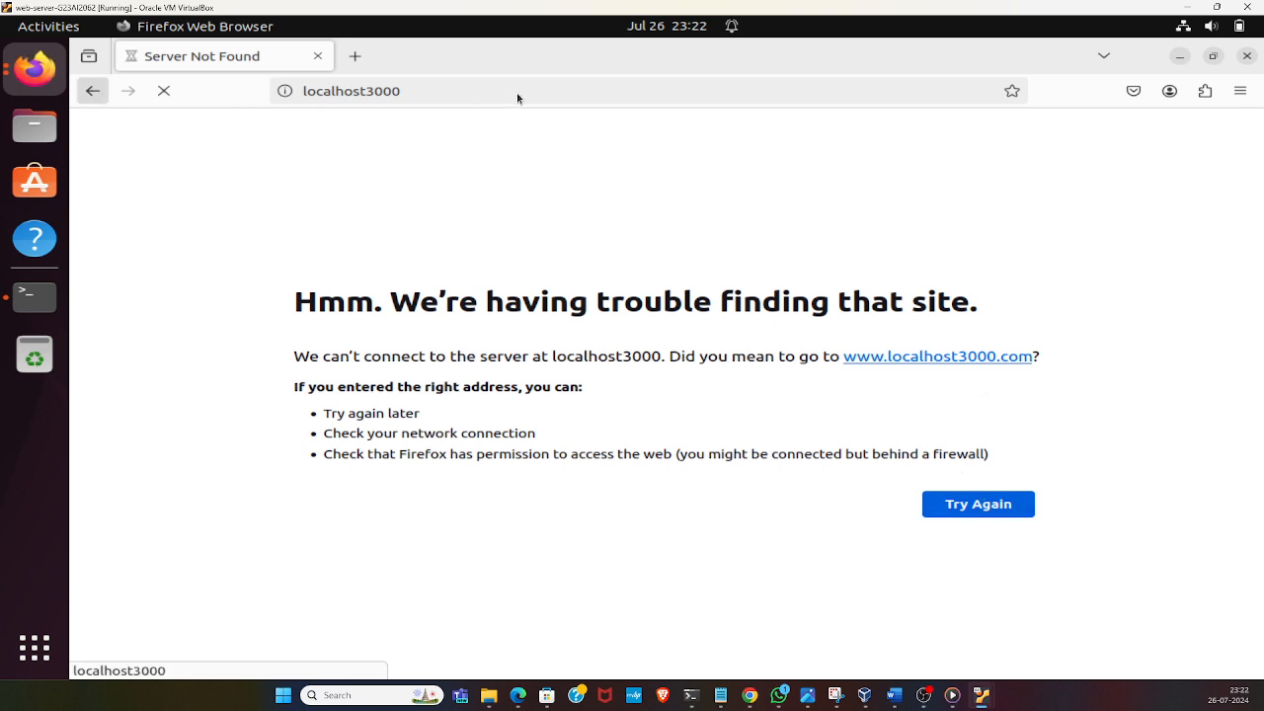
left_click(369, 91)
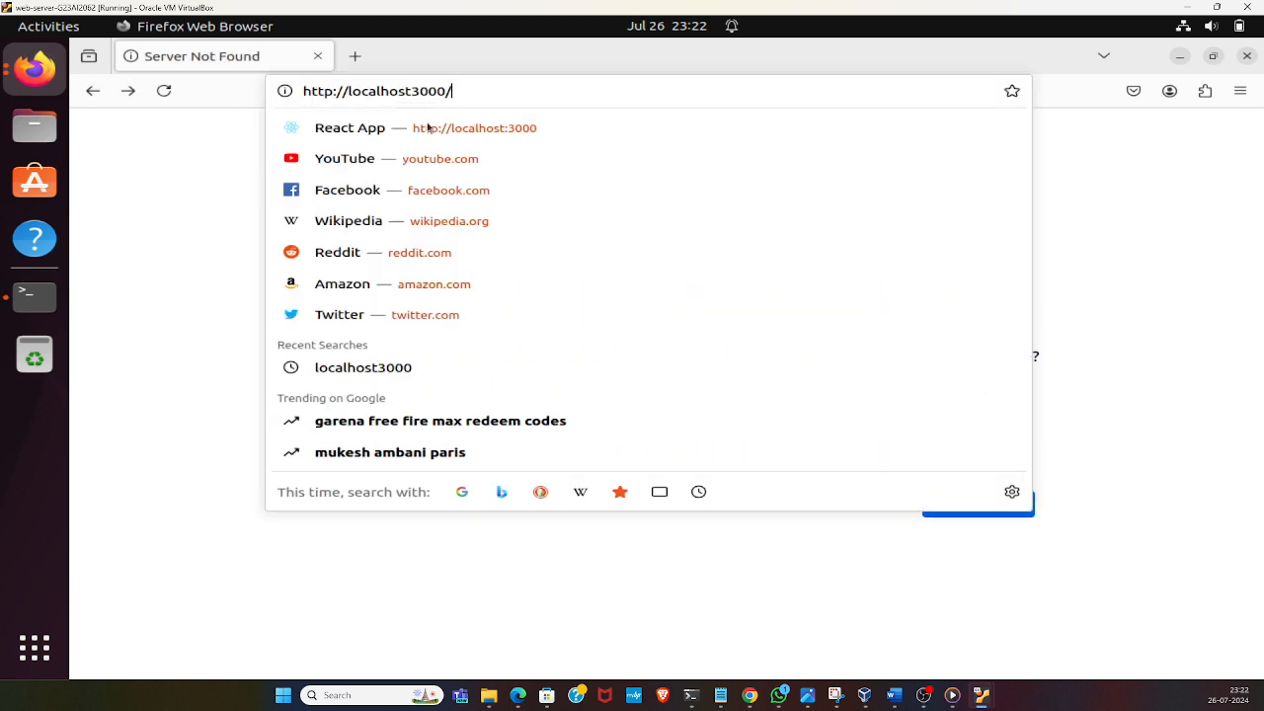
left_click(412, 91)
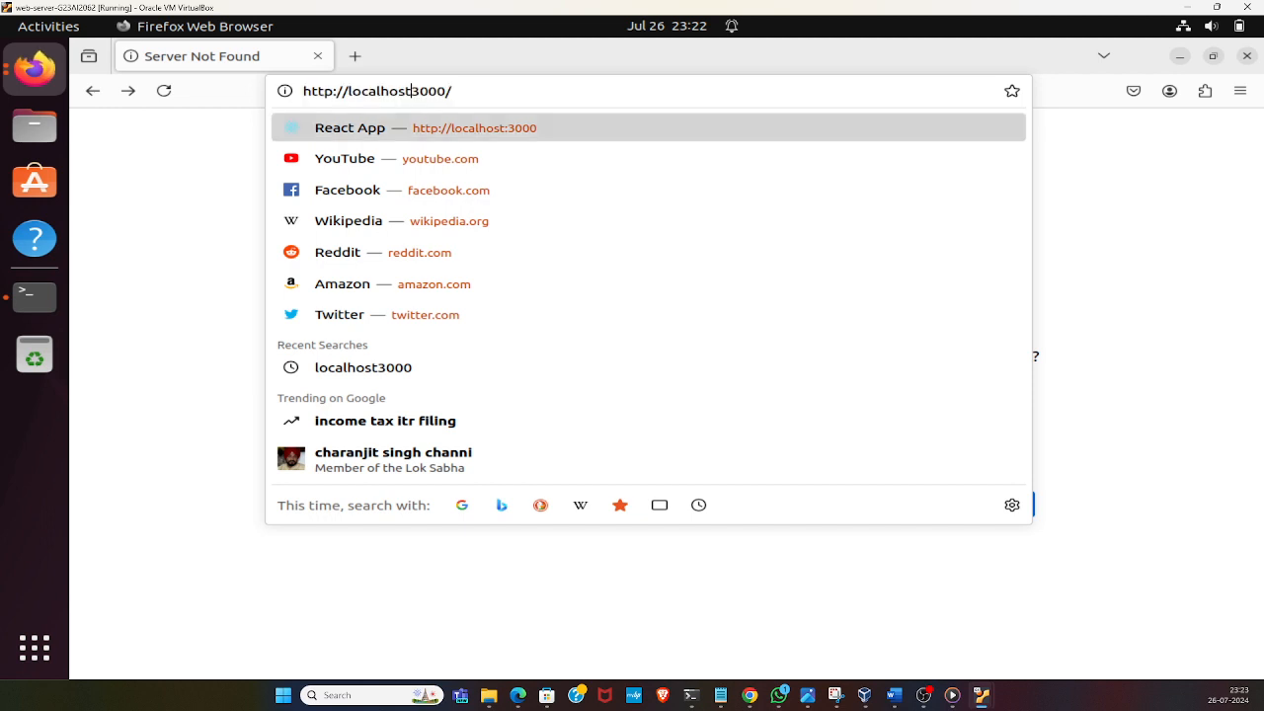
type(":")
key("Return")
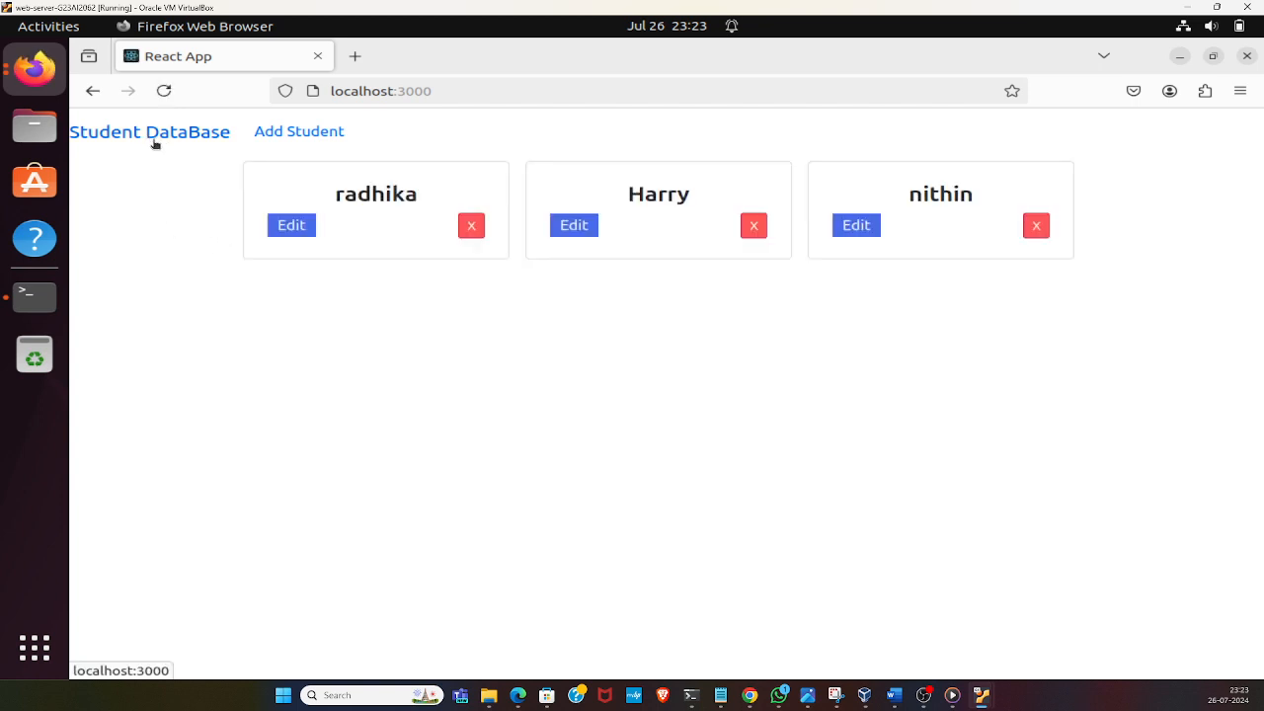
Add a new student to the database by entering the student's name and submitting the form
left_click(290, 138)
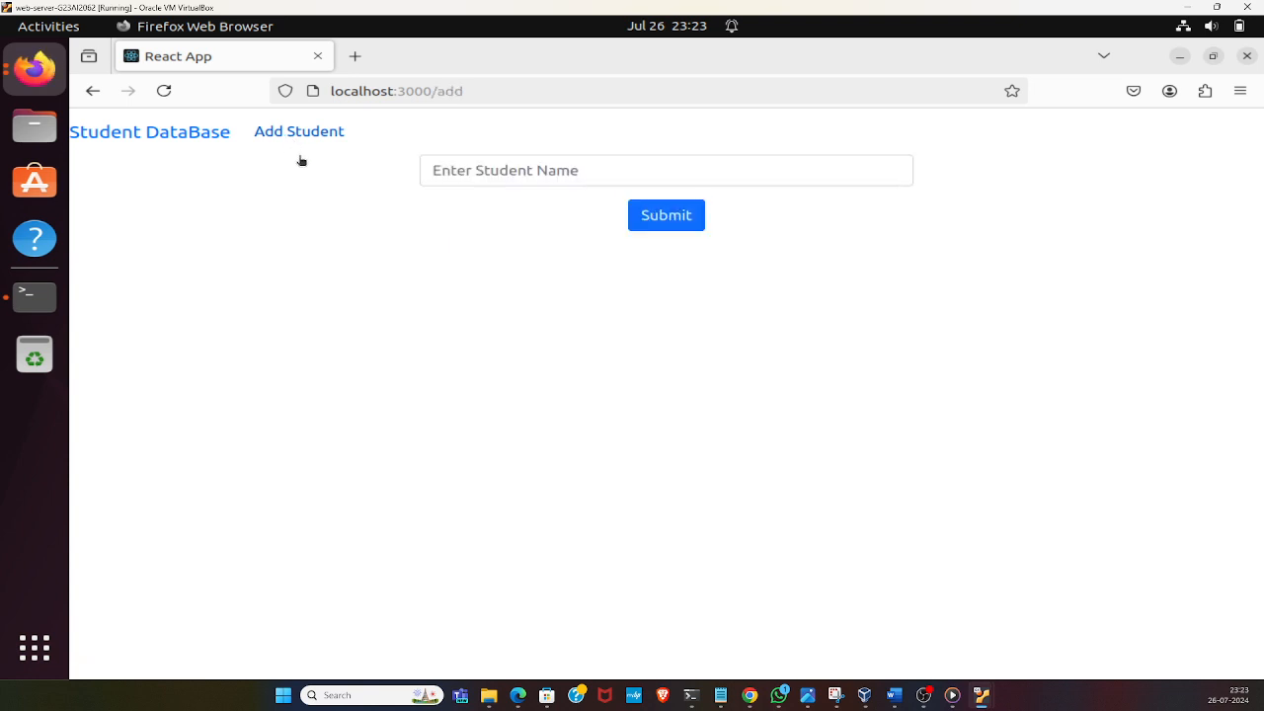
left_click(480, 175)
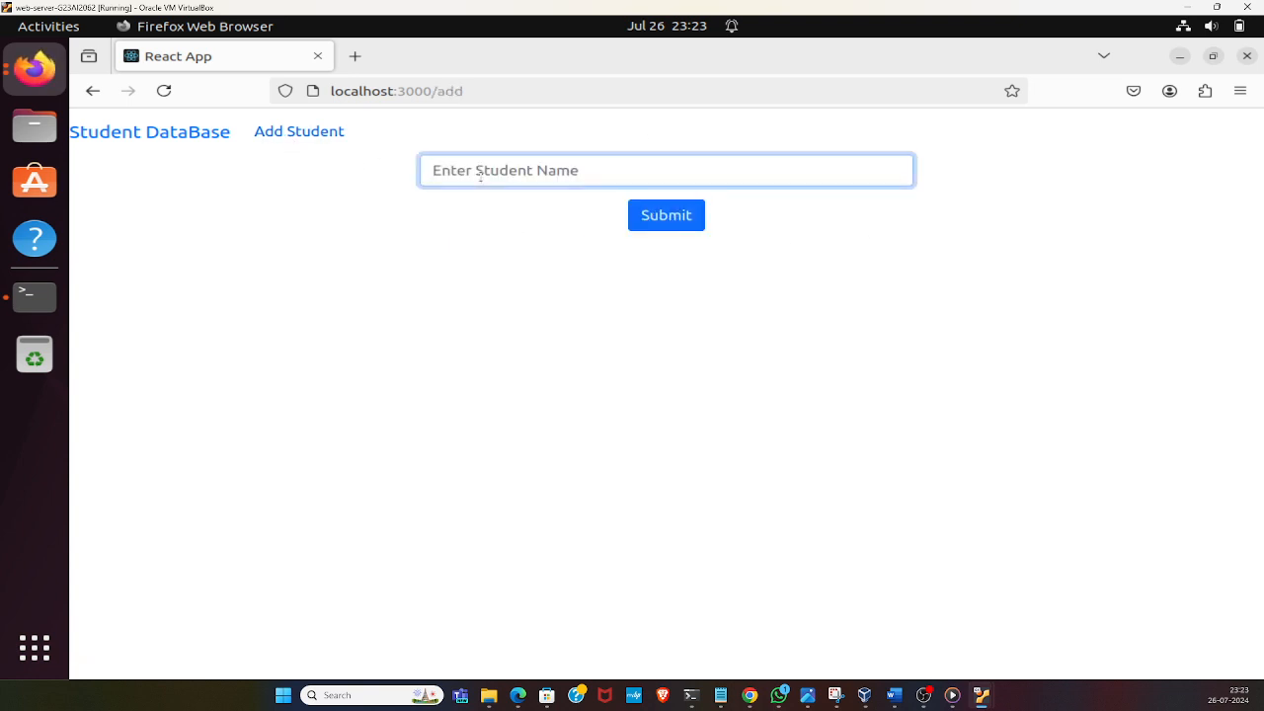
type("akkalesh")
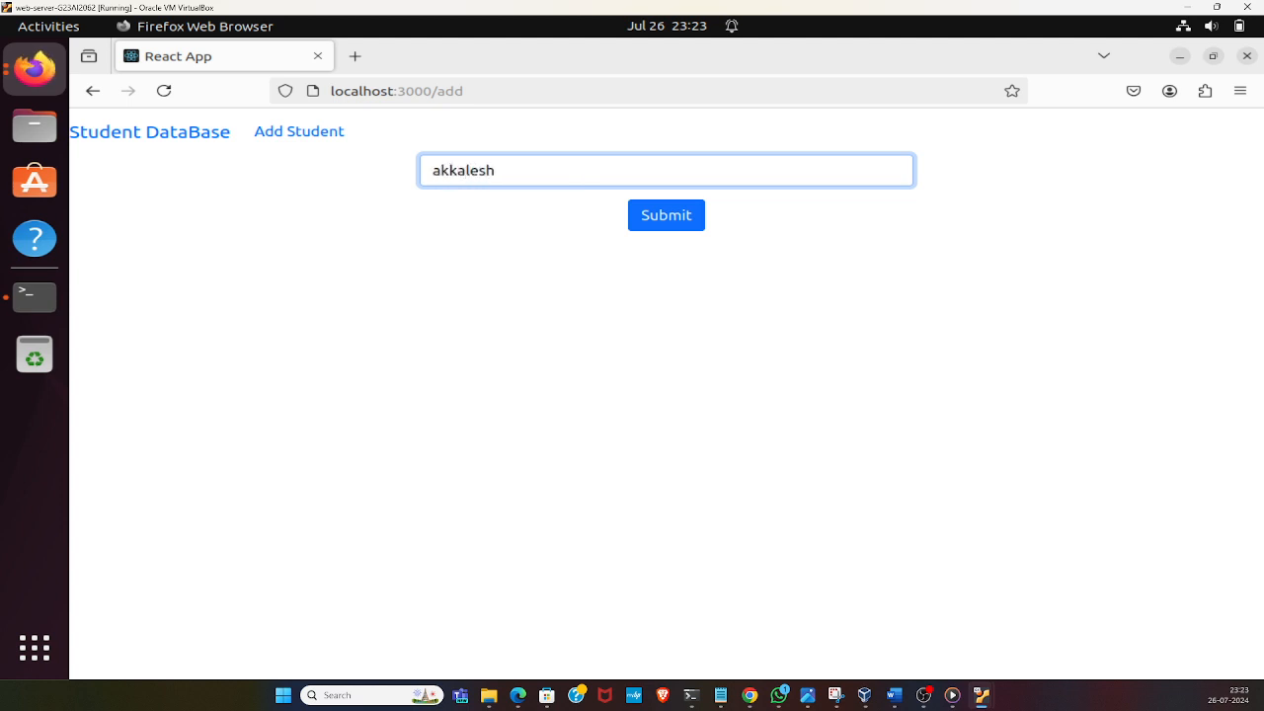
key("Return")
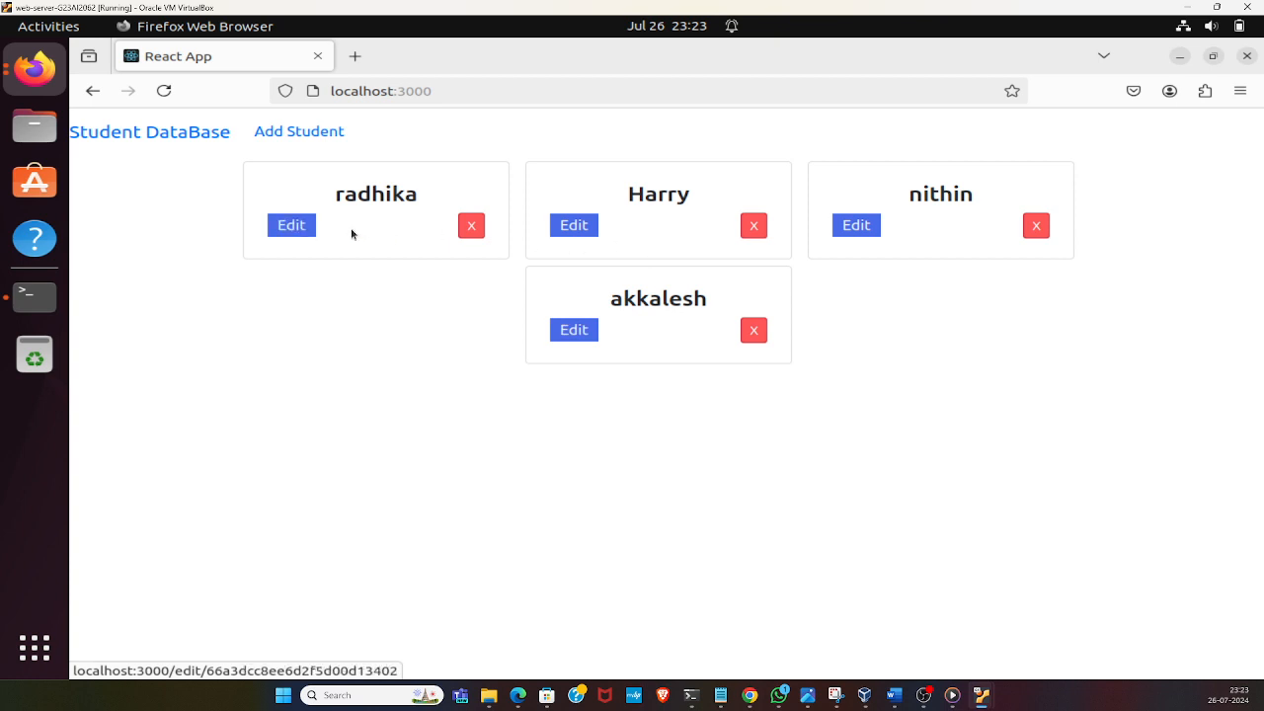
Update the first student's name by adding the surname, and delete the second listed student from the database
left_click(300, 227)
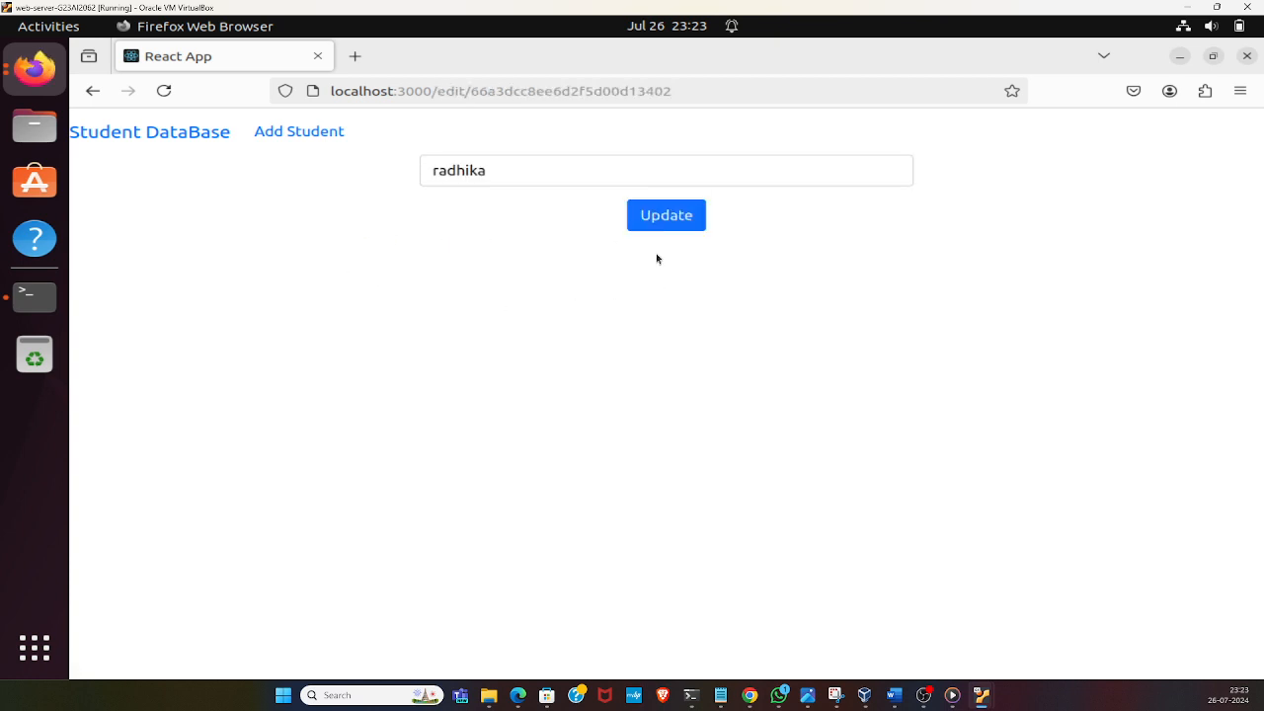
left_click(534, 175)
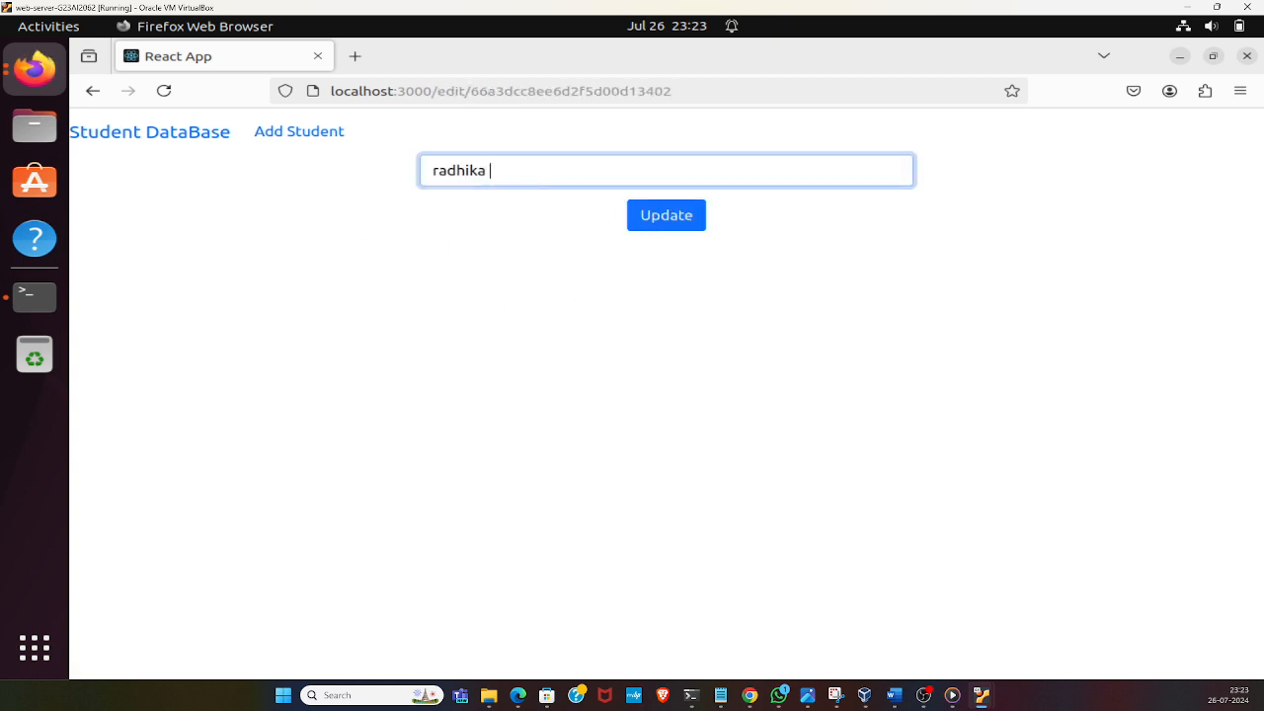
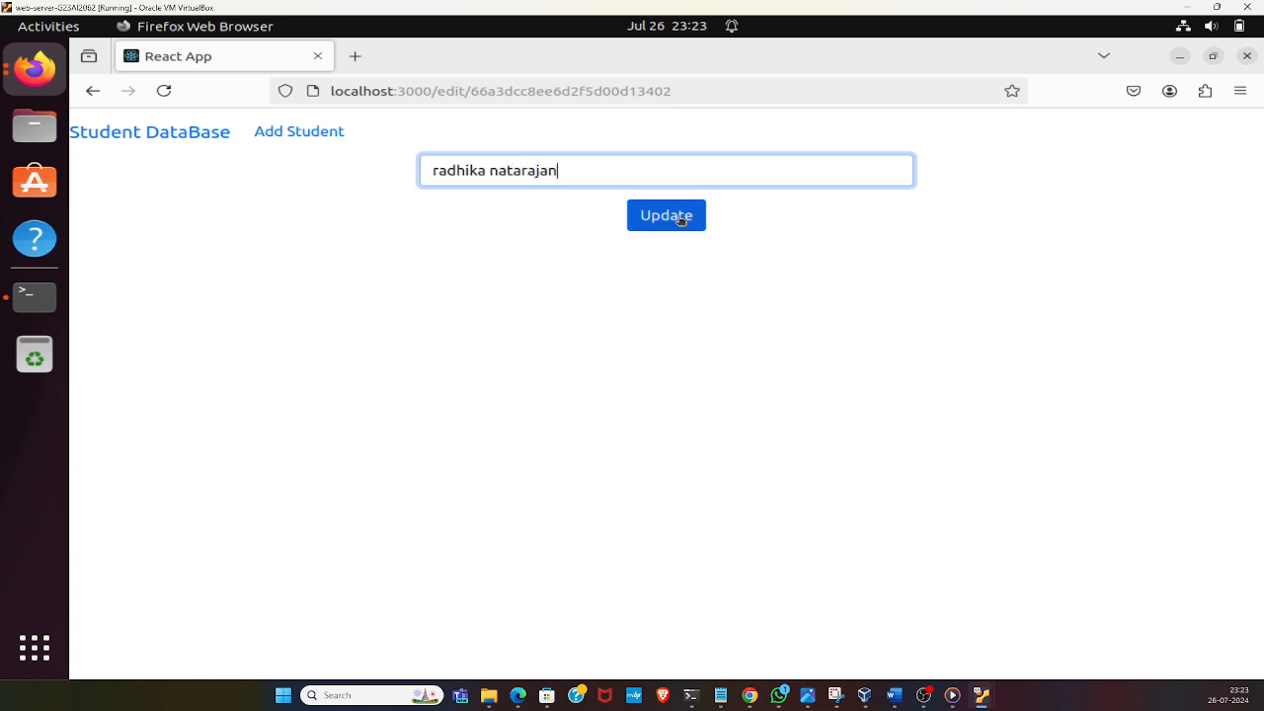
key("Return")
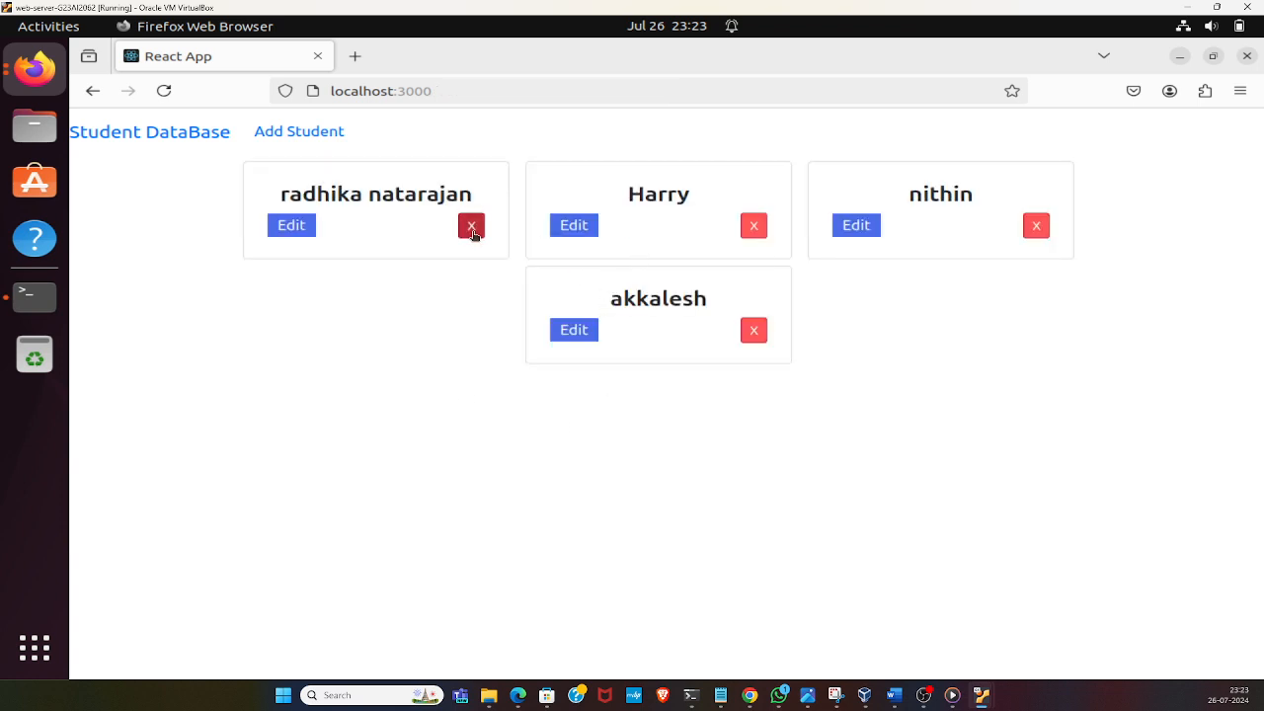
left_click(754, 226)
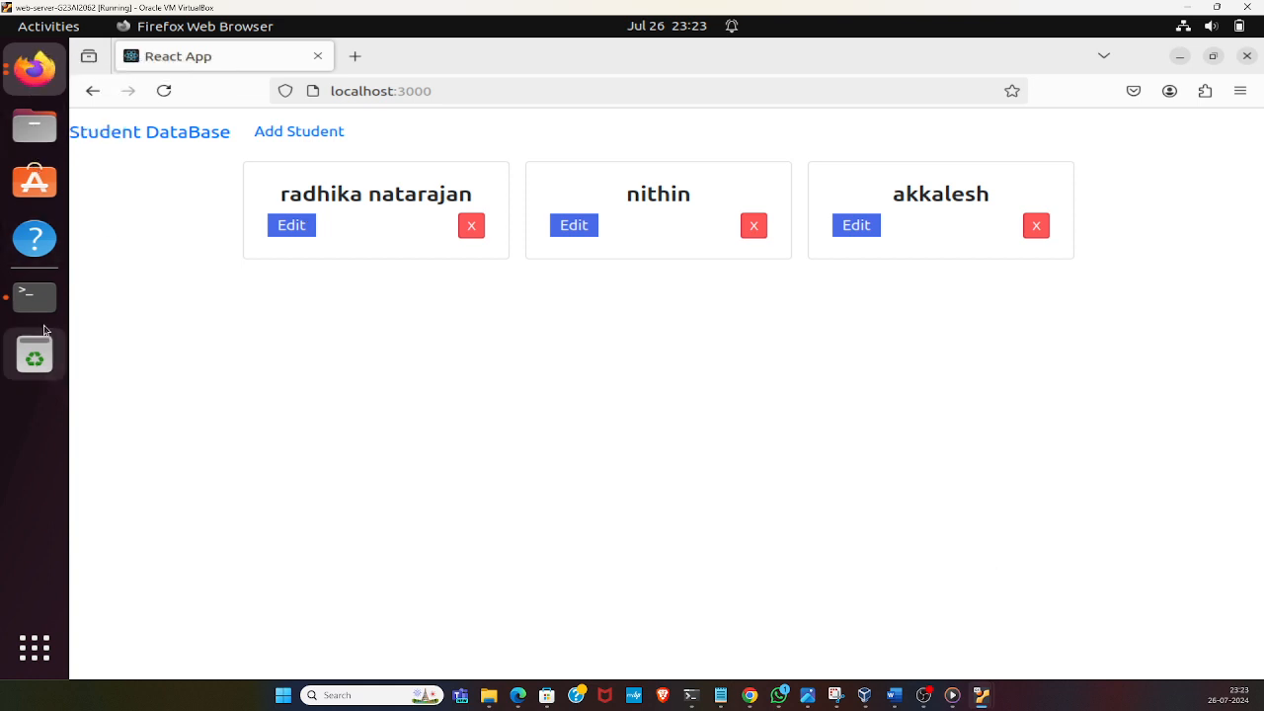
Open a new terminal tab on the web server machine and run ifconfig to check its IP address
left_click(35, 295)
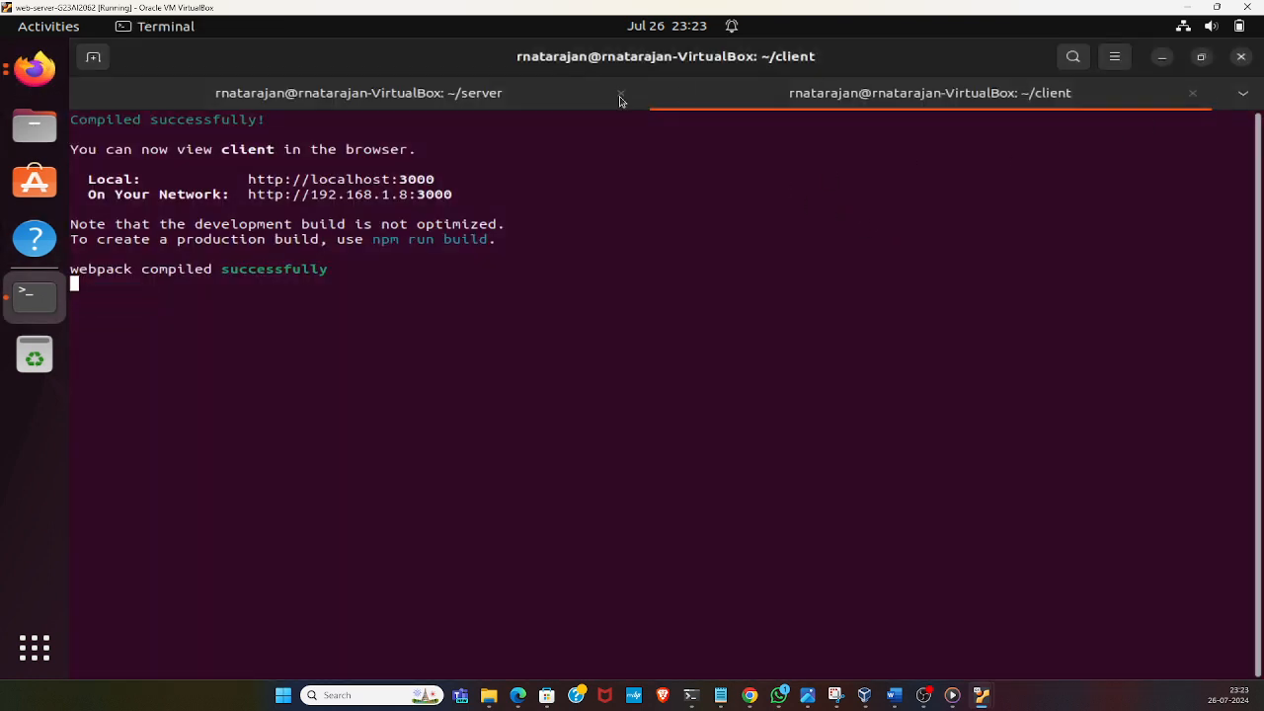
left_click(93, 56)
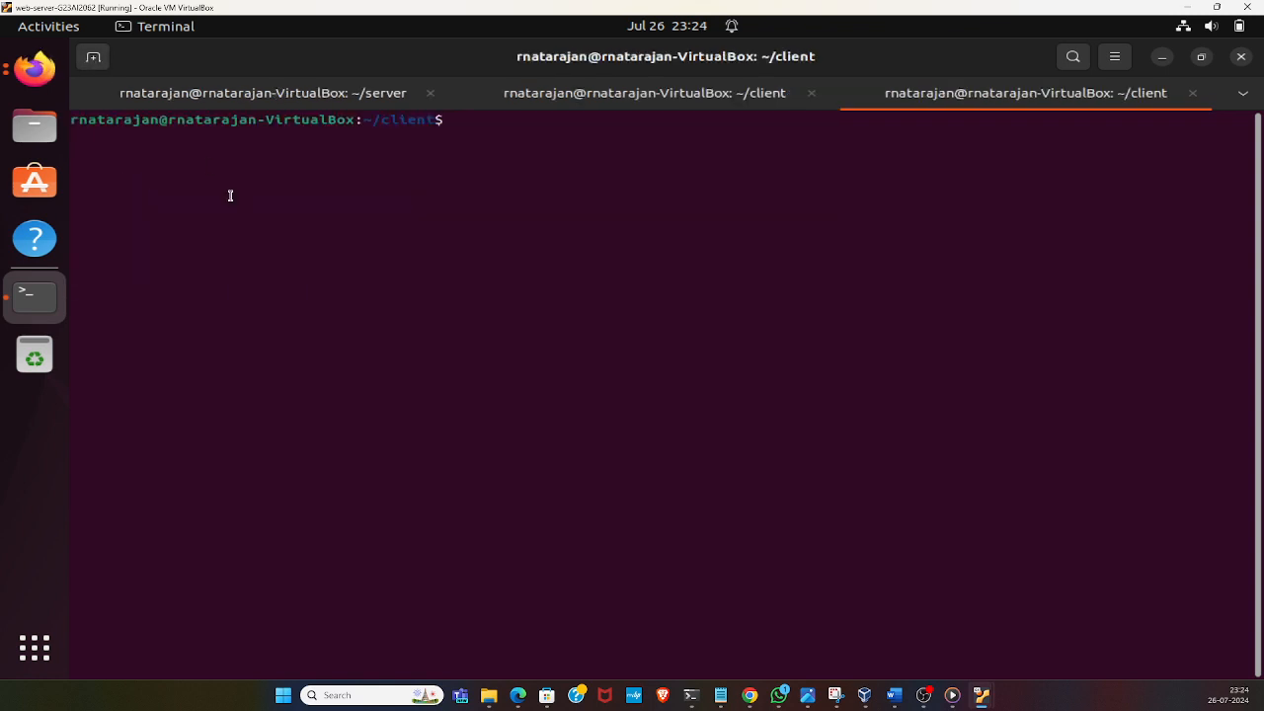
type("ifconfig")
key("Return")
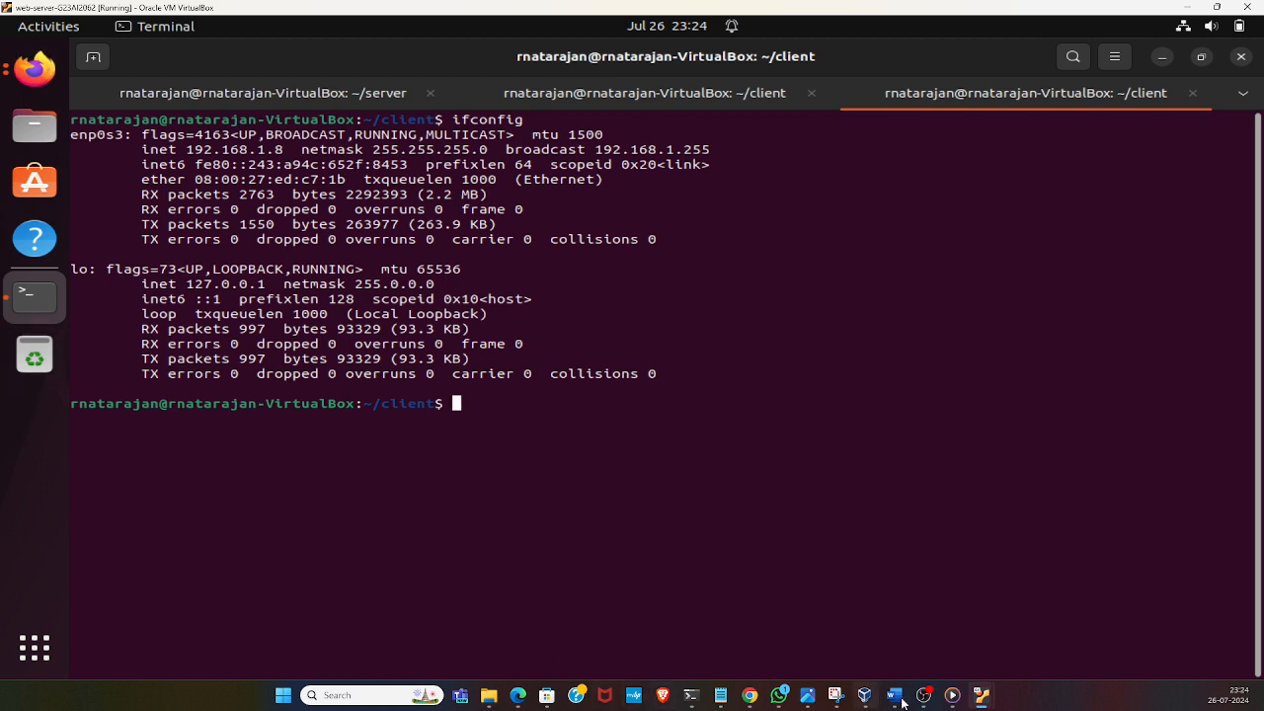
Switch to the VirtualBox Manager and start the web-client-G23AI2062 virtual machine
left_click(864, 695)
left_click(56, 191)
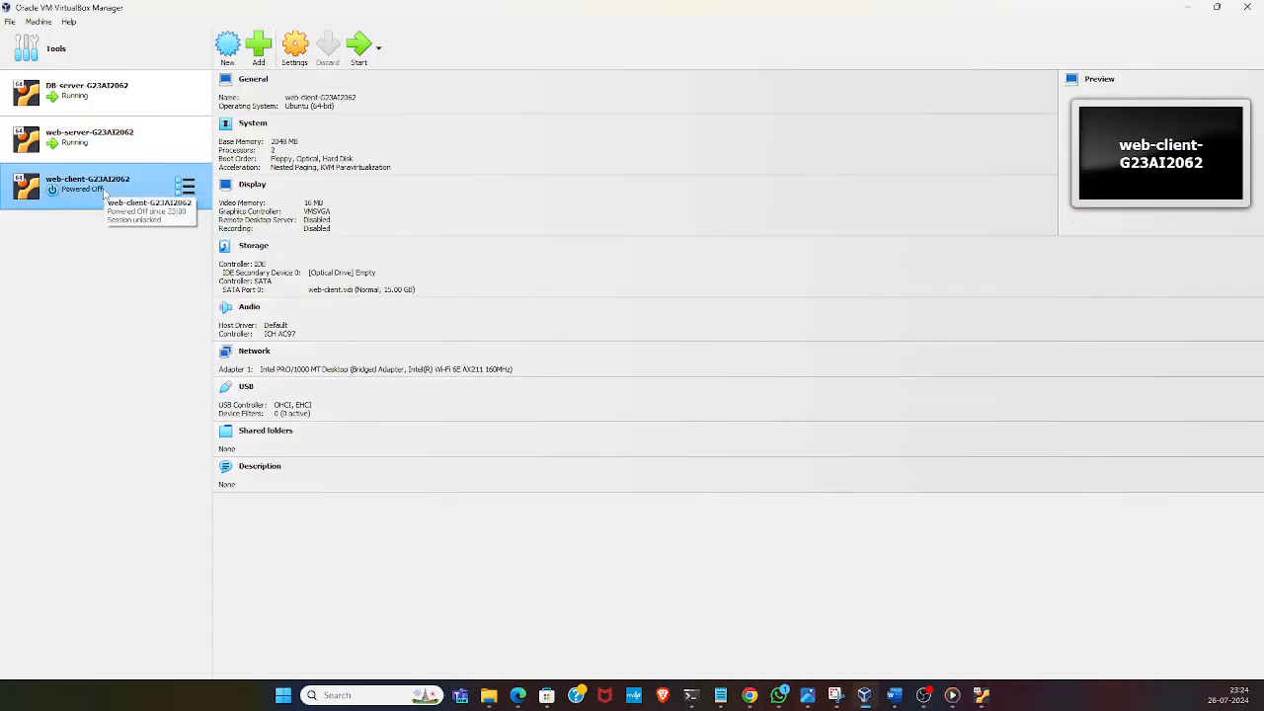
right_click(103, 193)
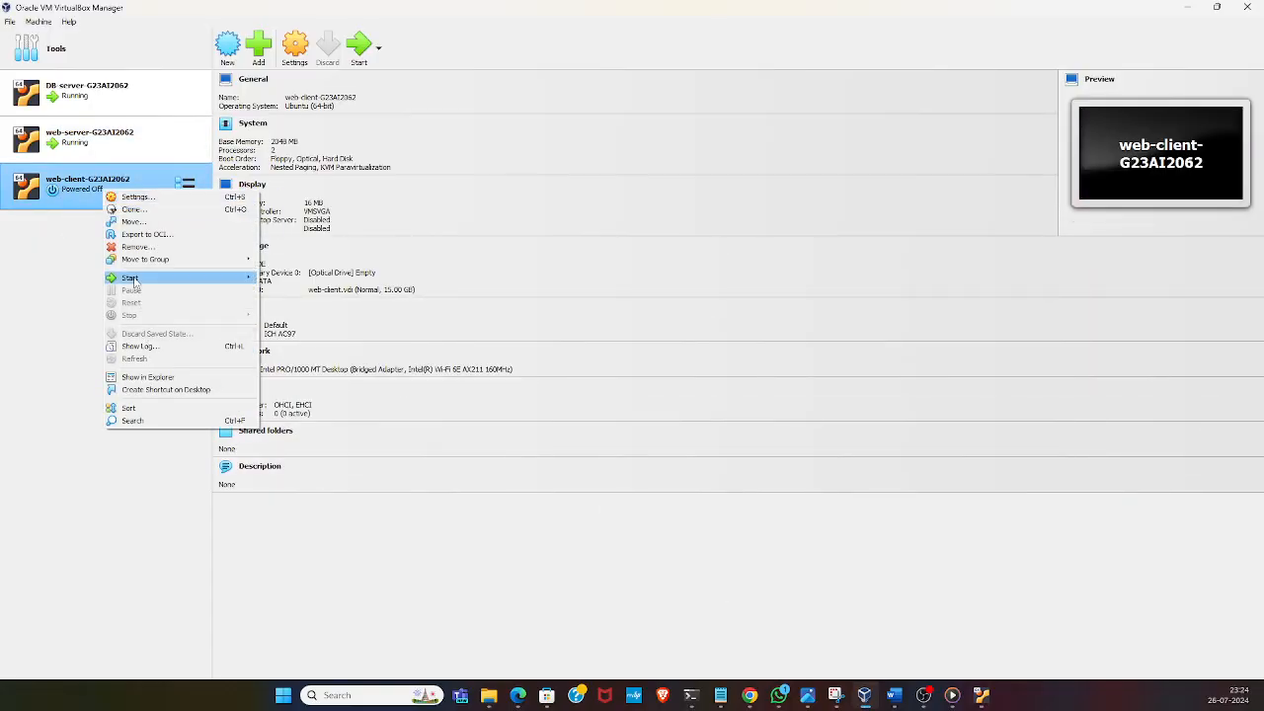
mouse_move(178, 277)
left_click(304, 290)
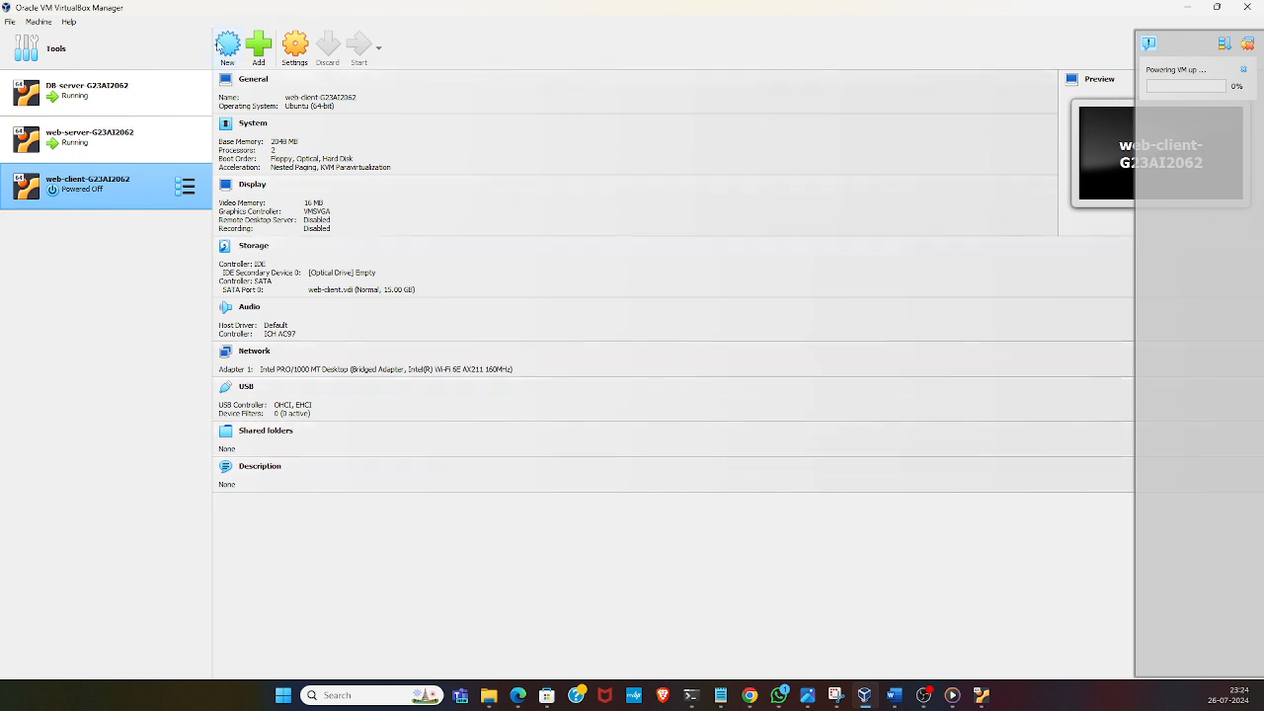
Check the network adapter settings of the DB-server-G23AI2062 machine and close them without changes
right_click(152, 98)
left_click(169, 105)
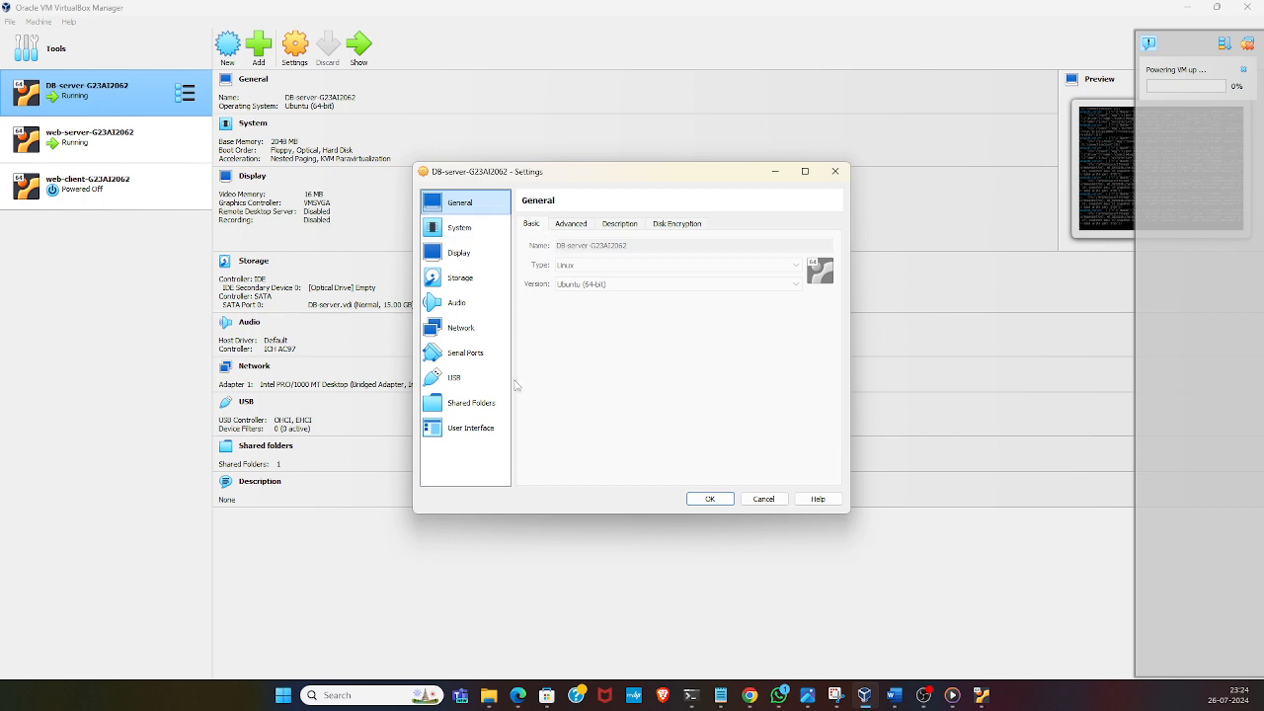
left_click(469, 331)
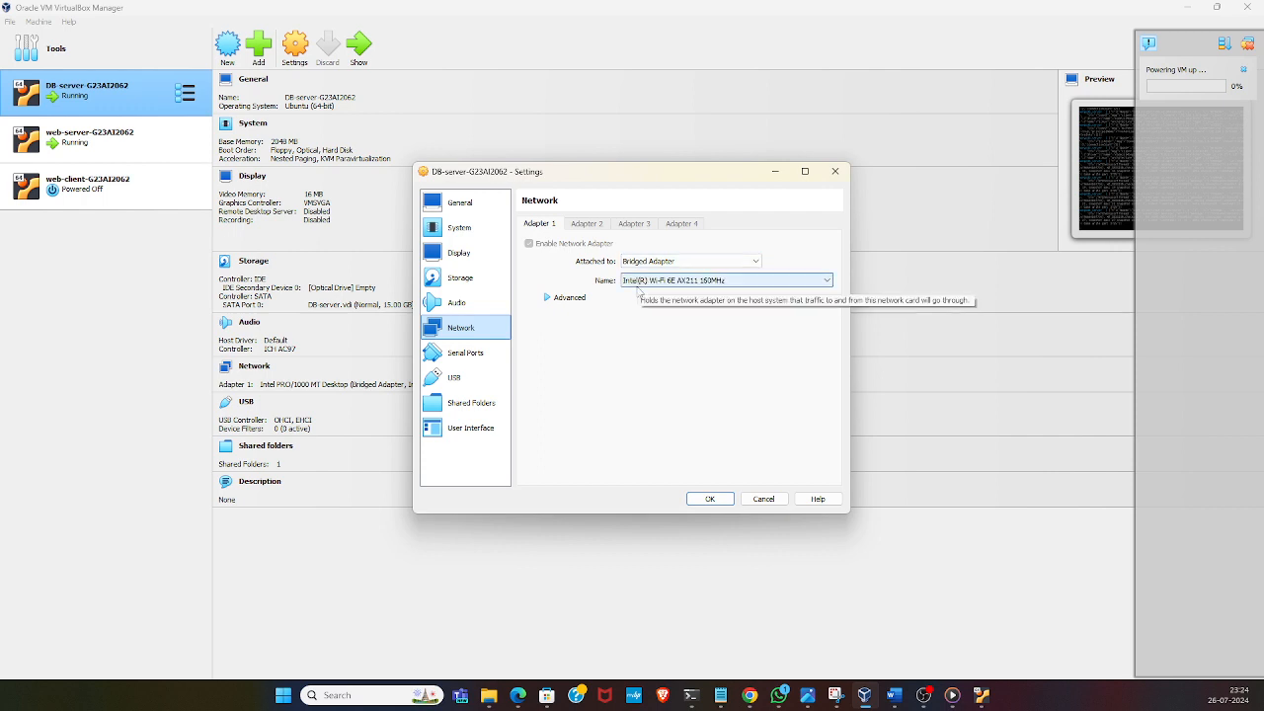
left_click(777, 501)
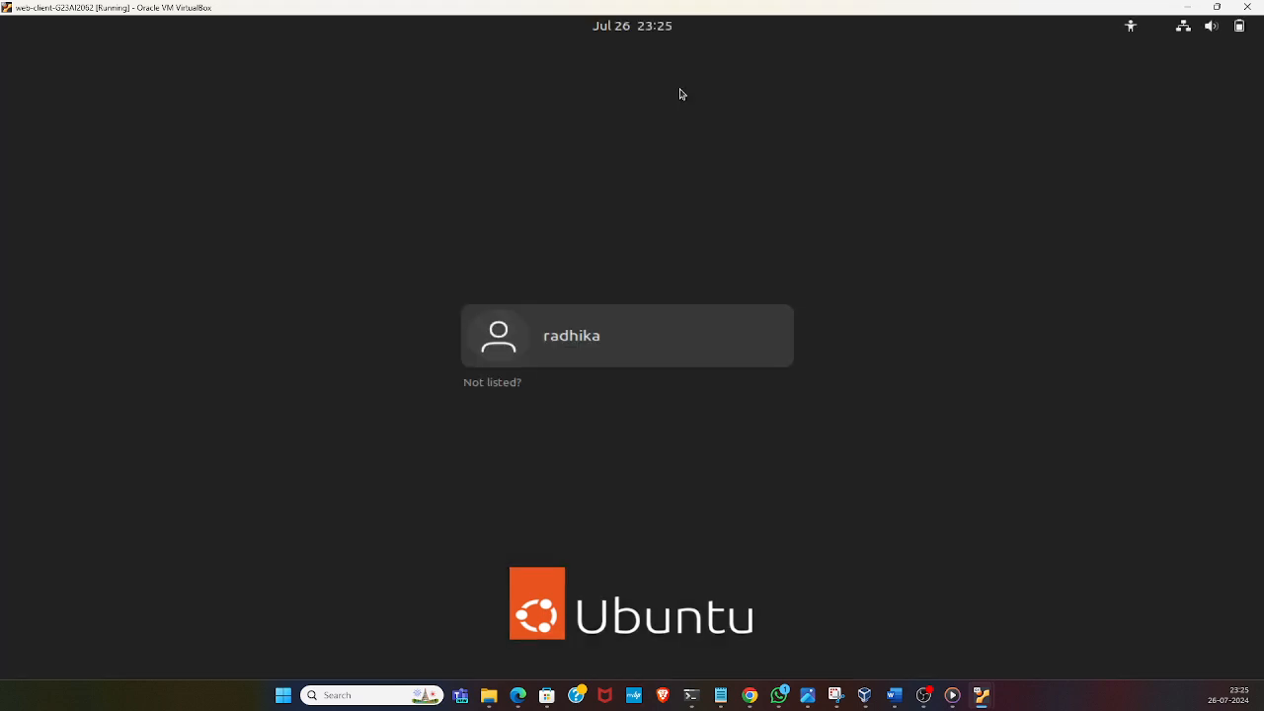
Log in to the web-client virtual machine by selecting the listed user and entering the account password
left_click(611, 358)
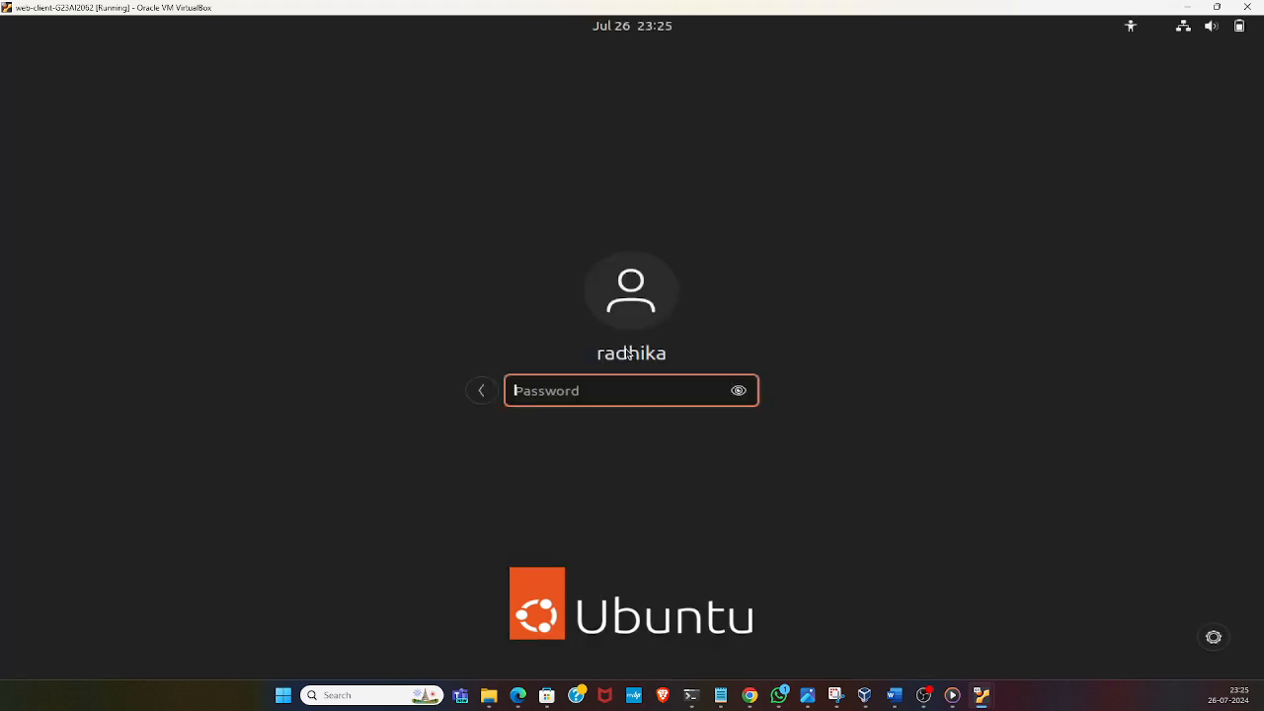
type("********")
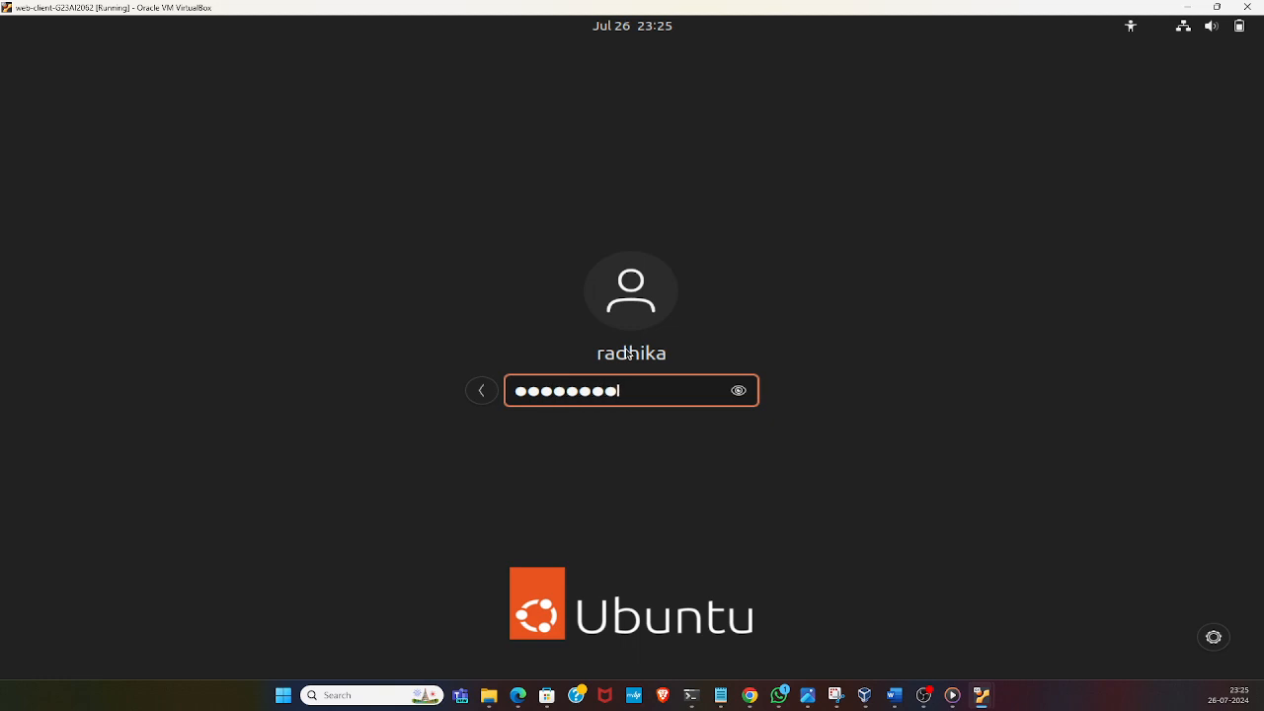
key("Return")
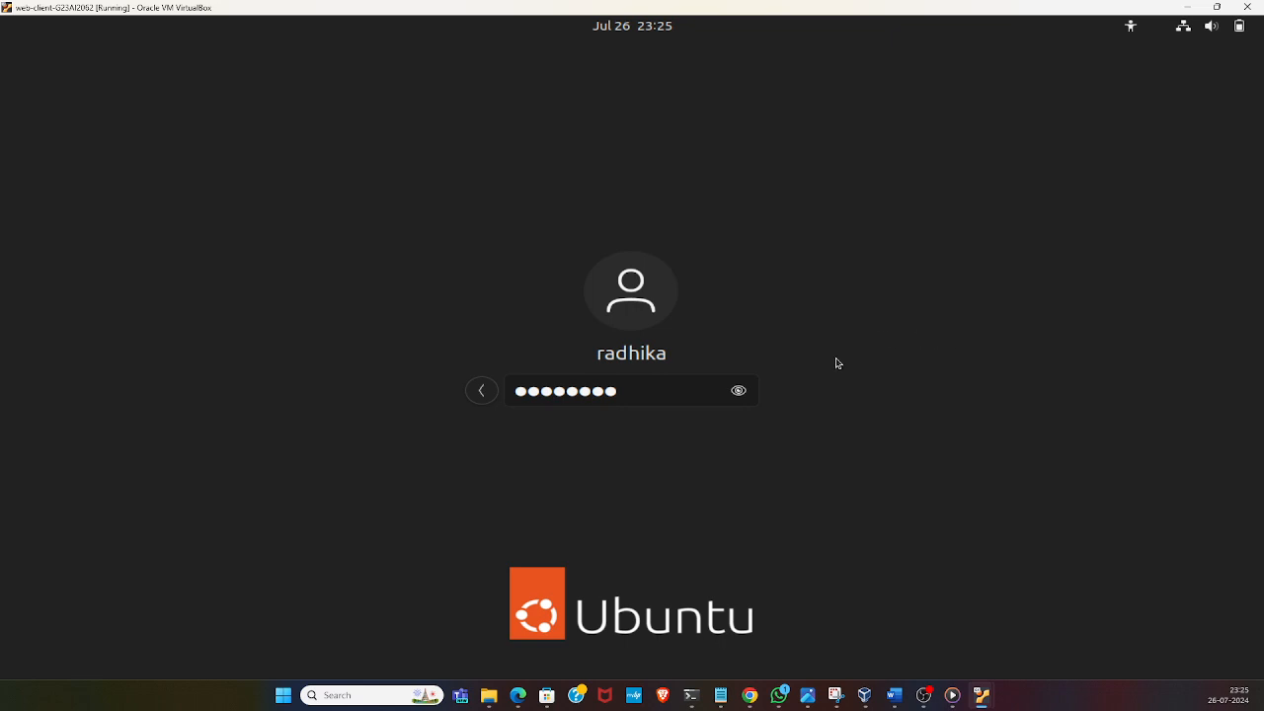
key("Return")
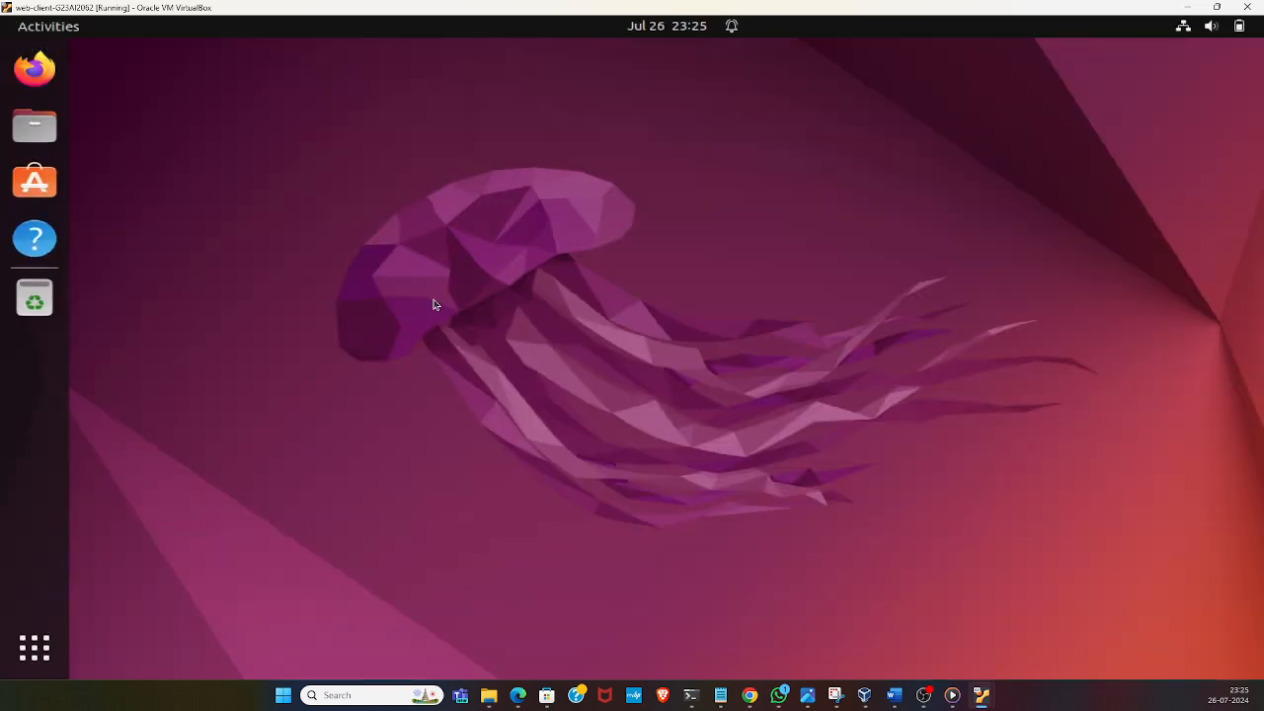
Open a terminal in the Desktop folder of the web-client machine
right_click(319, 96)
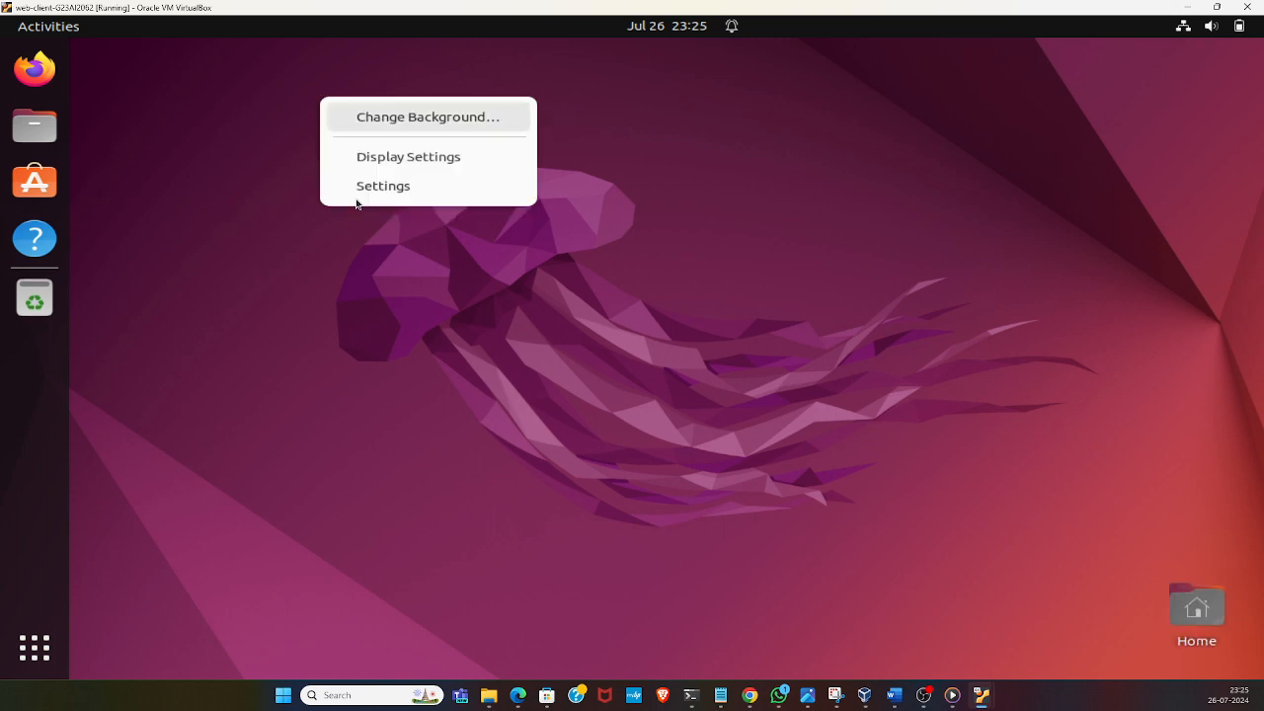
left_click(294, 289)
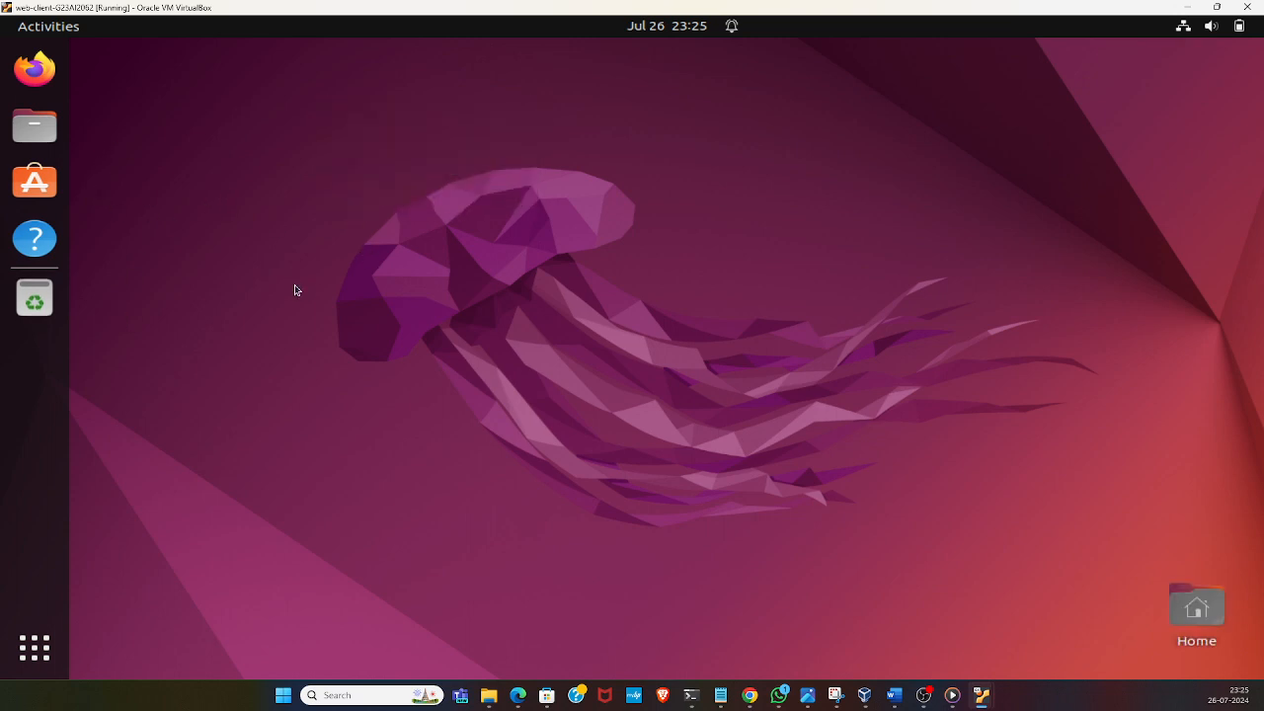
right_click(249, 187)
left_click(334, 385)
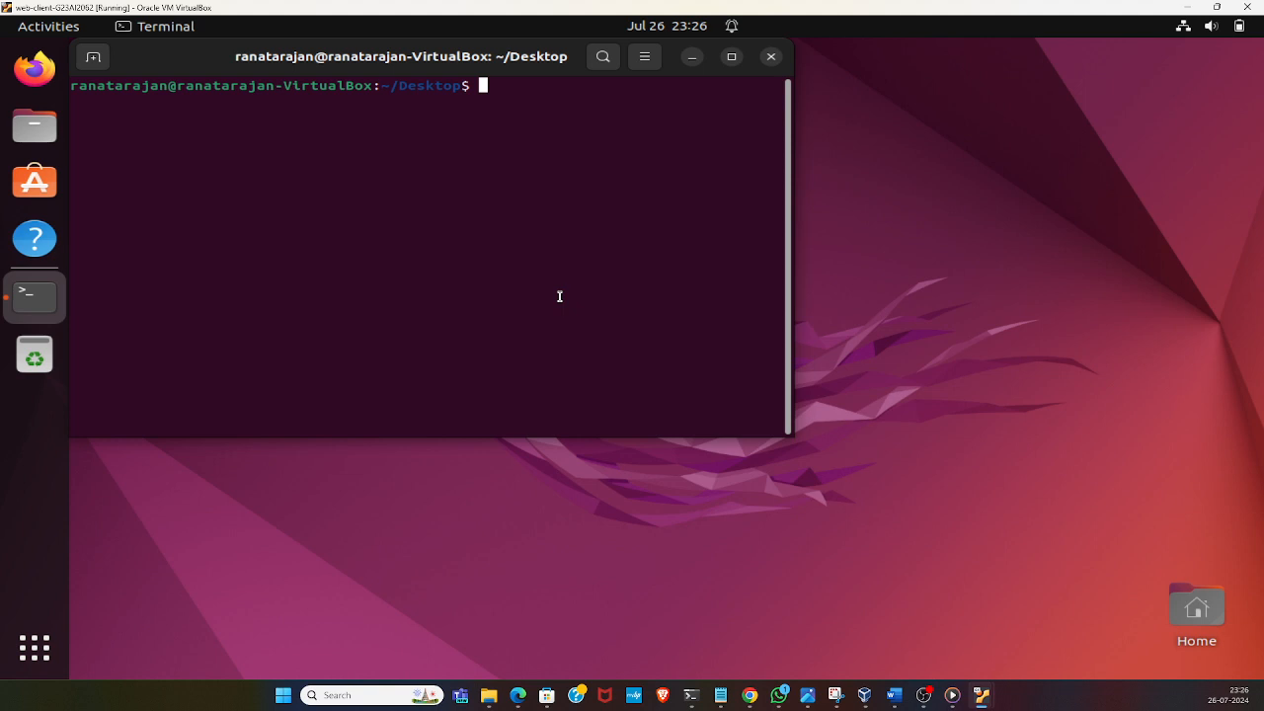
Run ifconfig to check the web-client machine's network configuration
type("ping")
key("BackSpace")
key("BackSpace")
key("BackSpace")
key("BackSpace")
type("ifconfig")
key("Return")
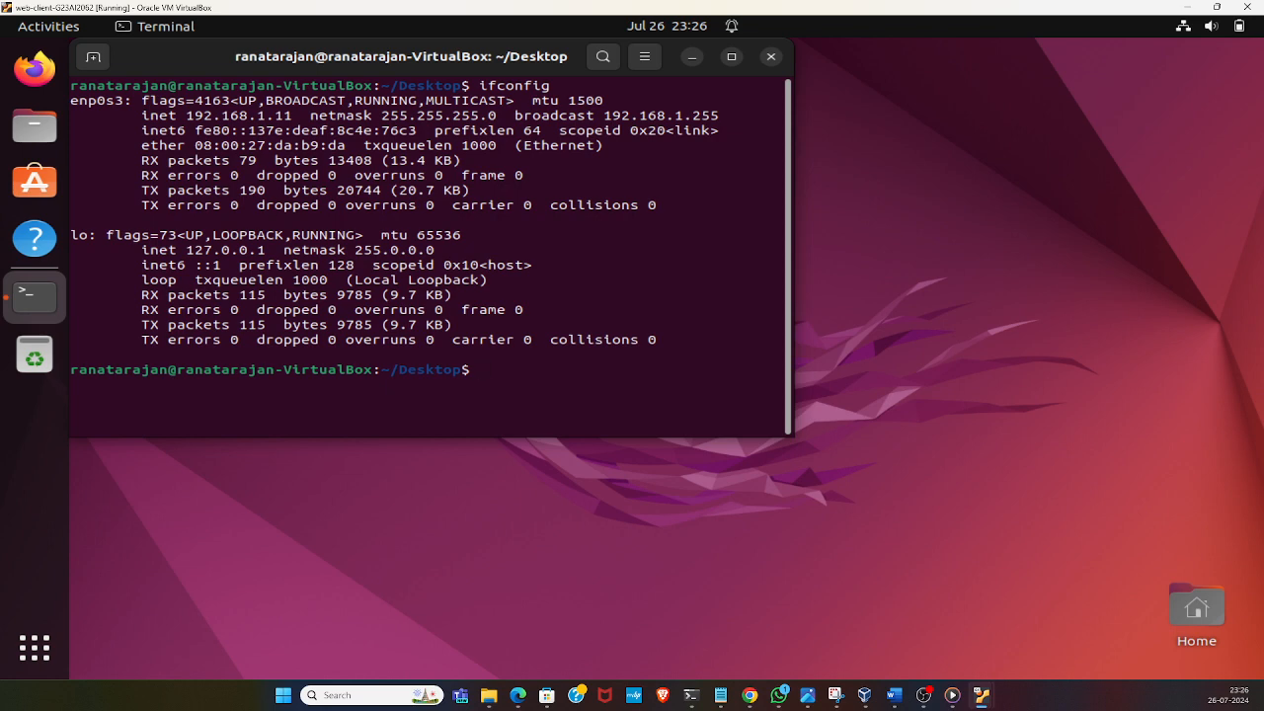
Test the connection to the web server by pinging 192.168.1.8, and stop the ping after a few replies
type("ping 192.168.1.6")
key("BackSpace")
type("8")
key("Return")
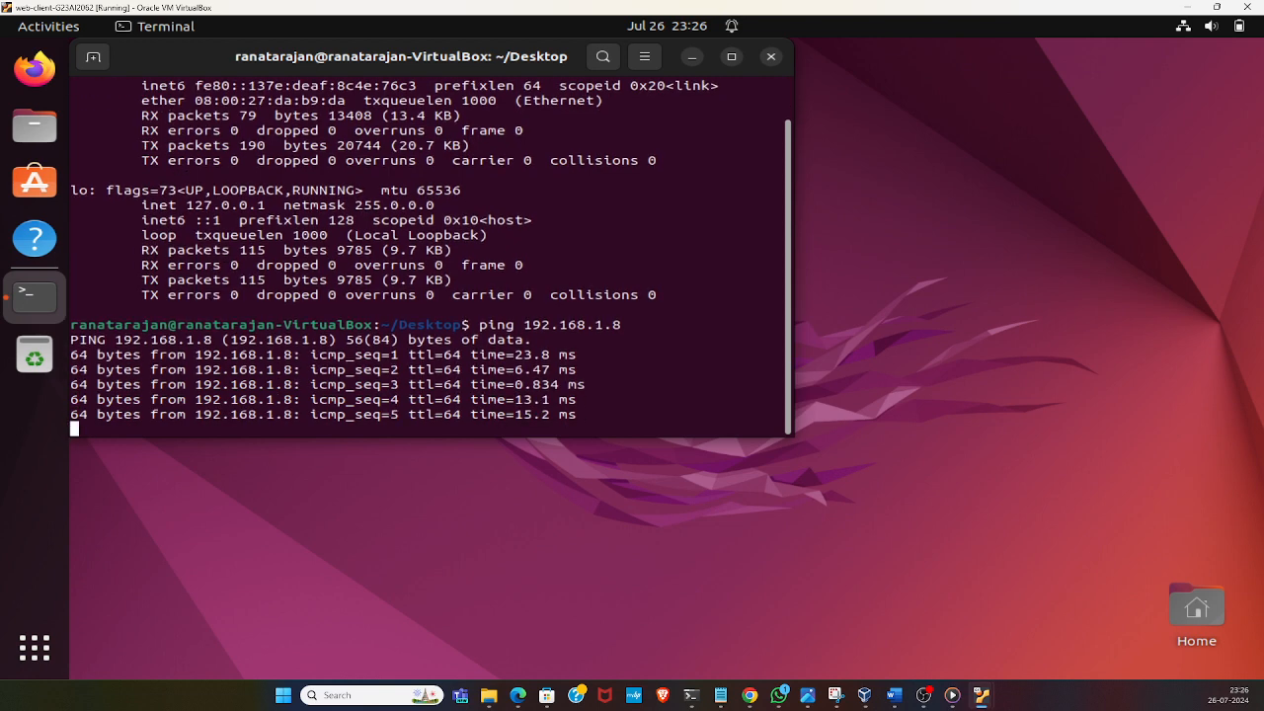
key("ctrl+c")
Ping 192.168.1.6 by editing the previous command, stop it after a few replies, and maximize the terminal window
key("Up")
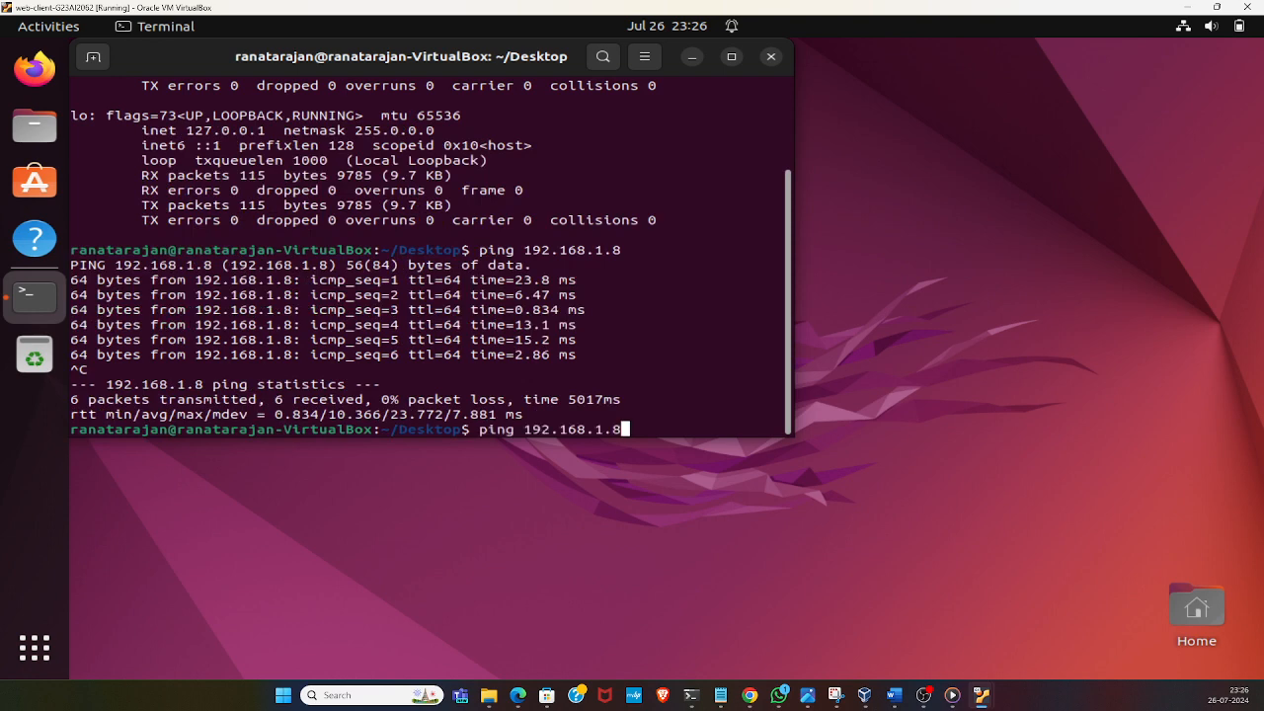
key("BackSpace")
type("6")
key("Return")
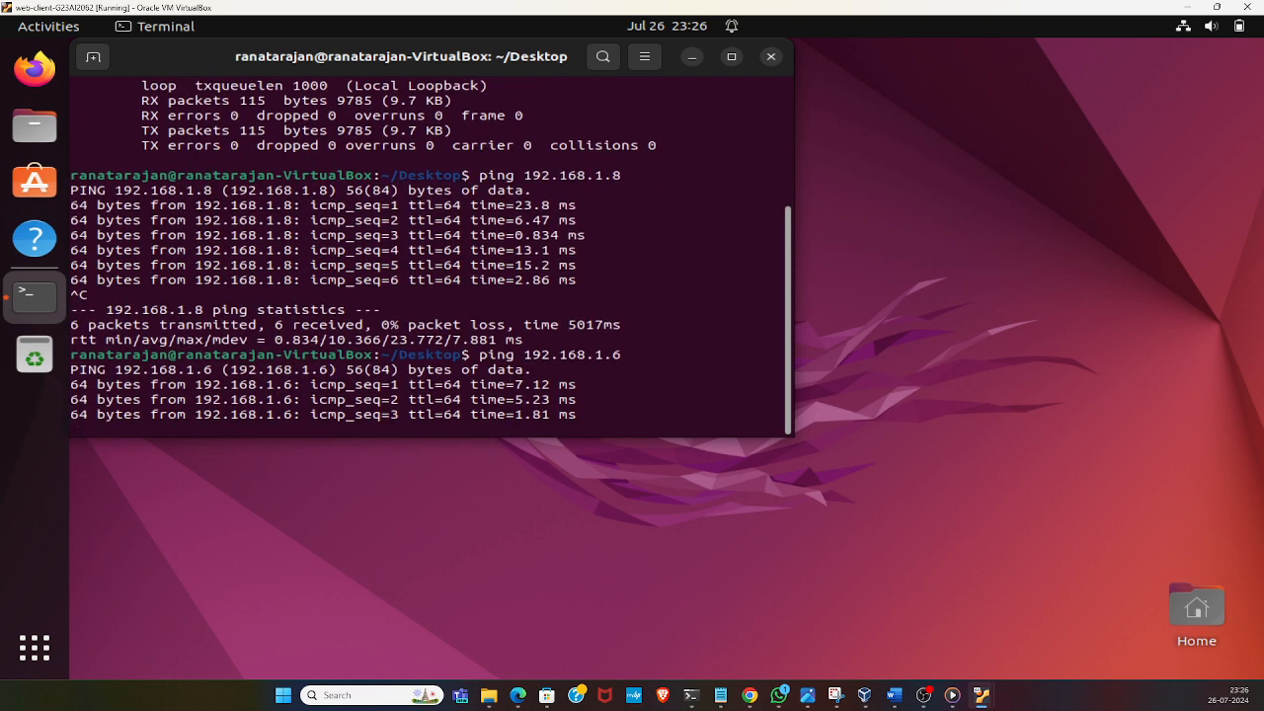
key("ctrl+c")
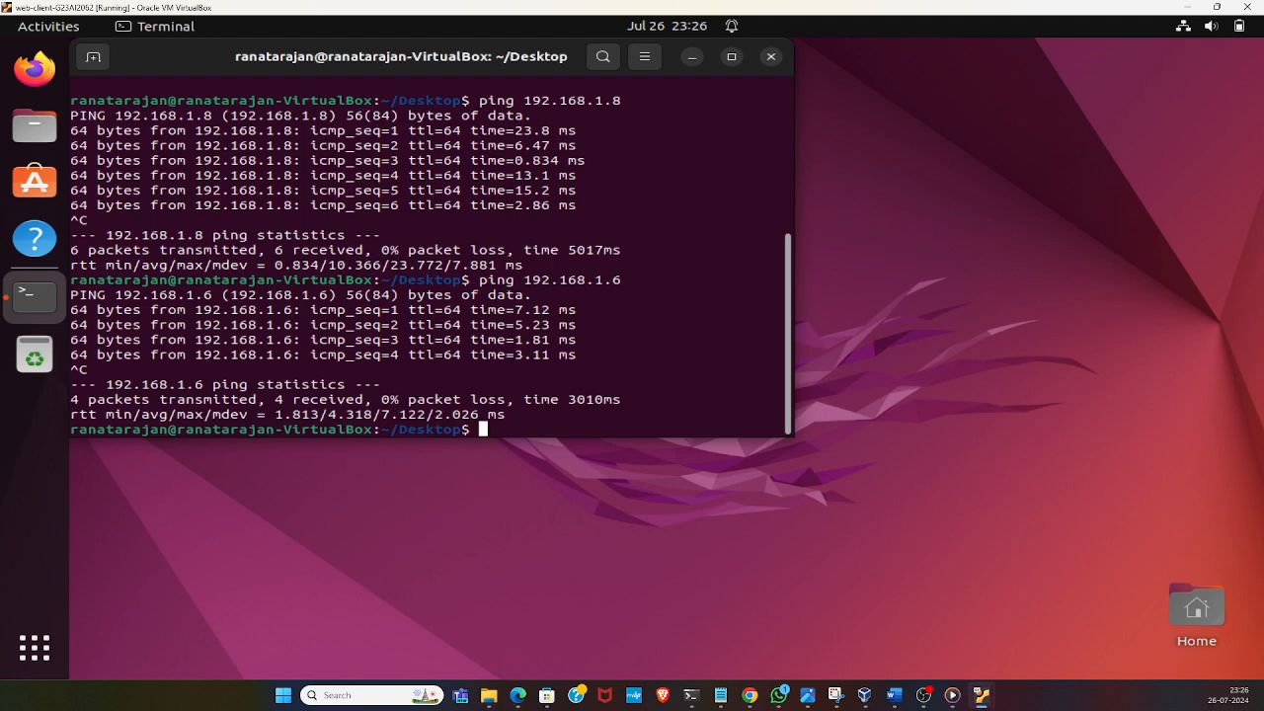
left_click(730, 58)
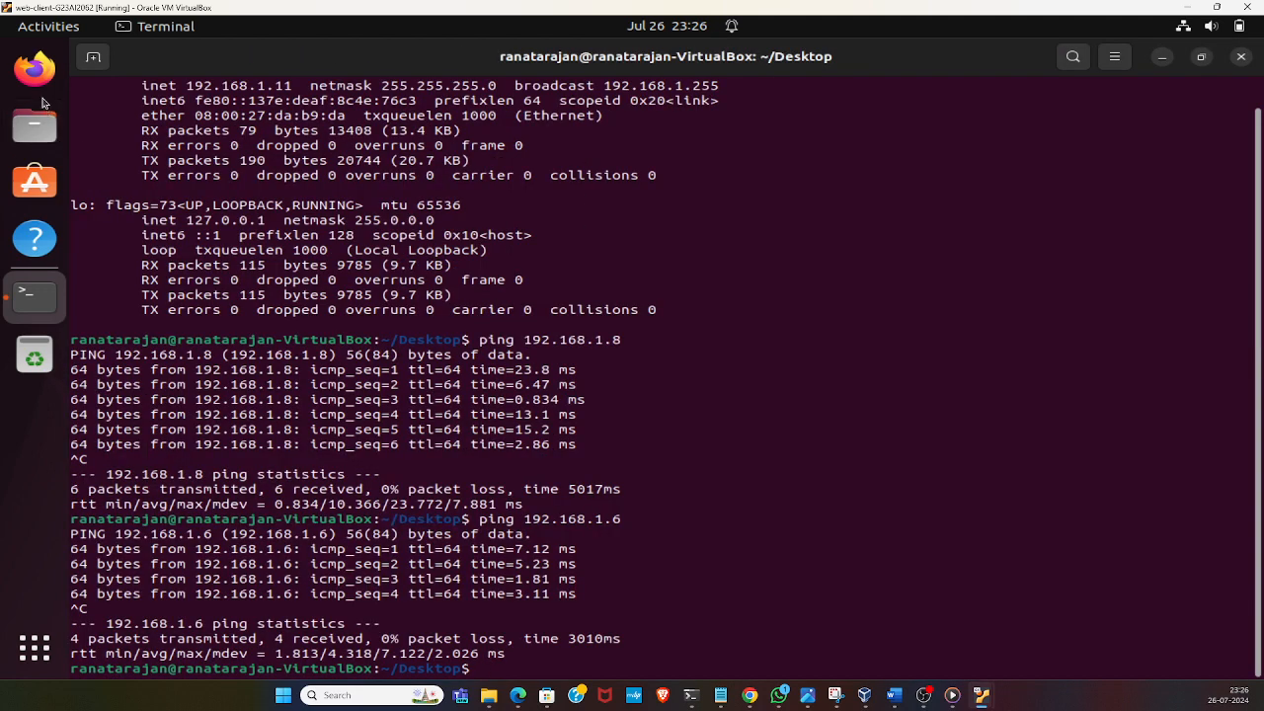
Open Firefox on the web-client machine and try to load localhost:3000
left_click(35, 69)
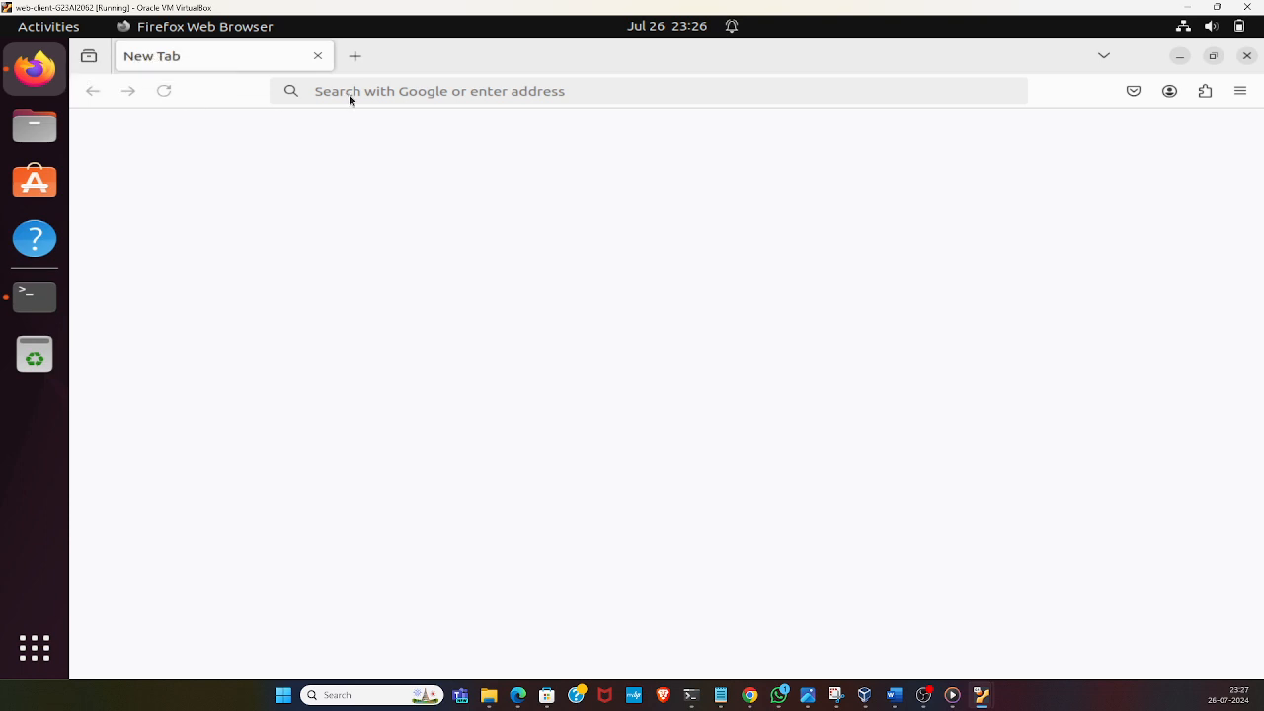
left_click(450, 90)
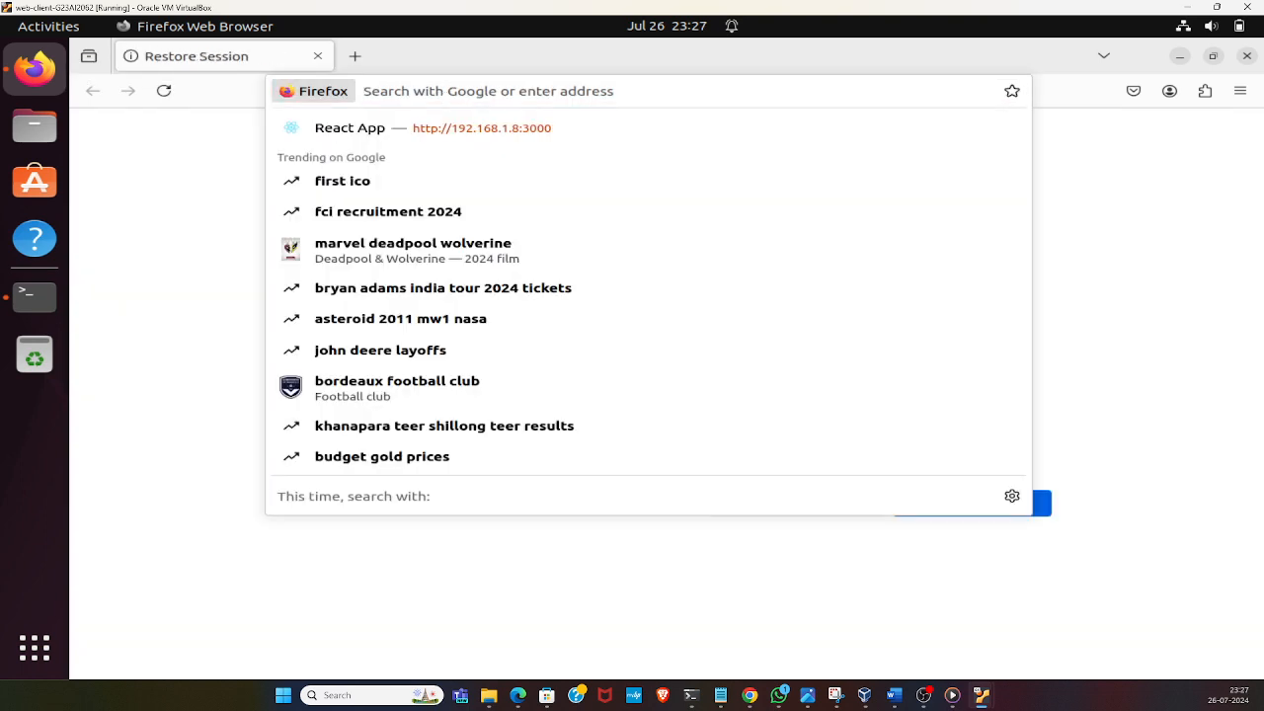
type("l")
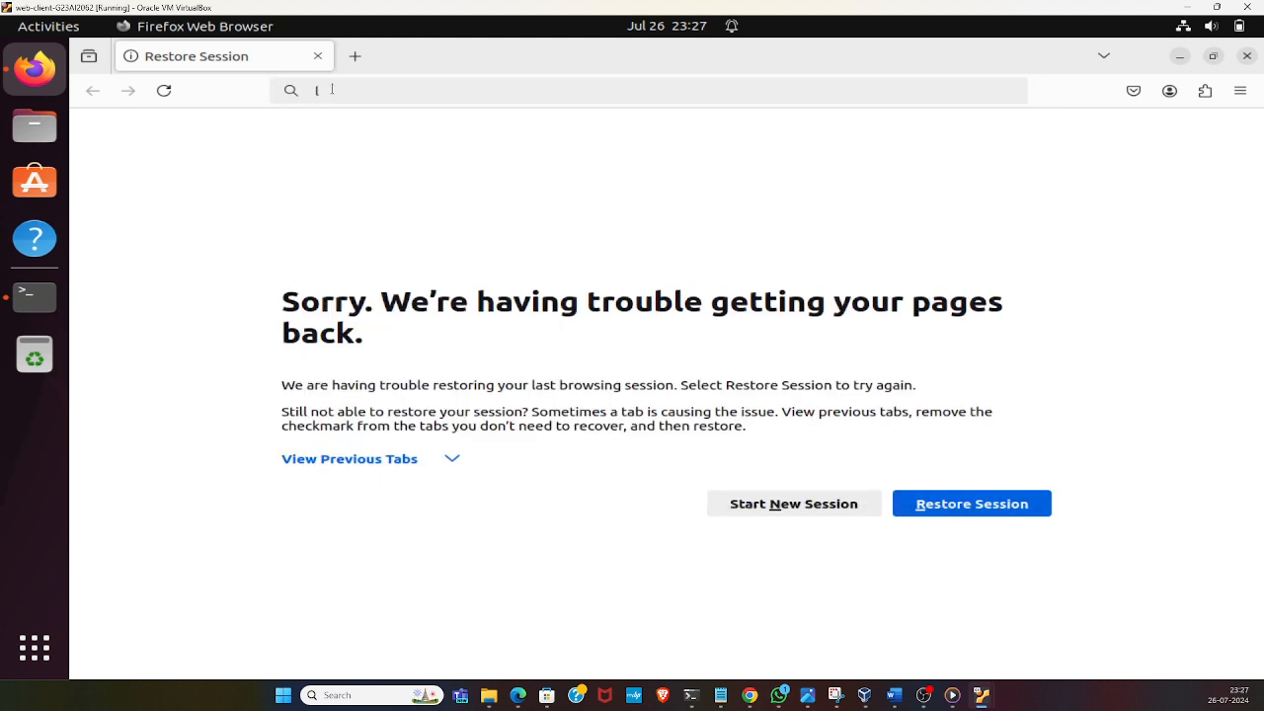
left_click(378, 87)
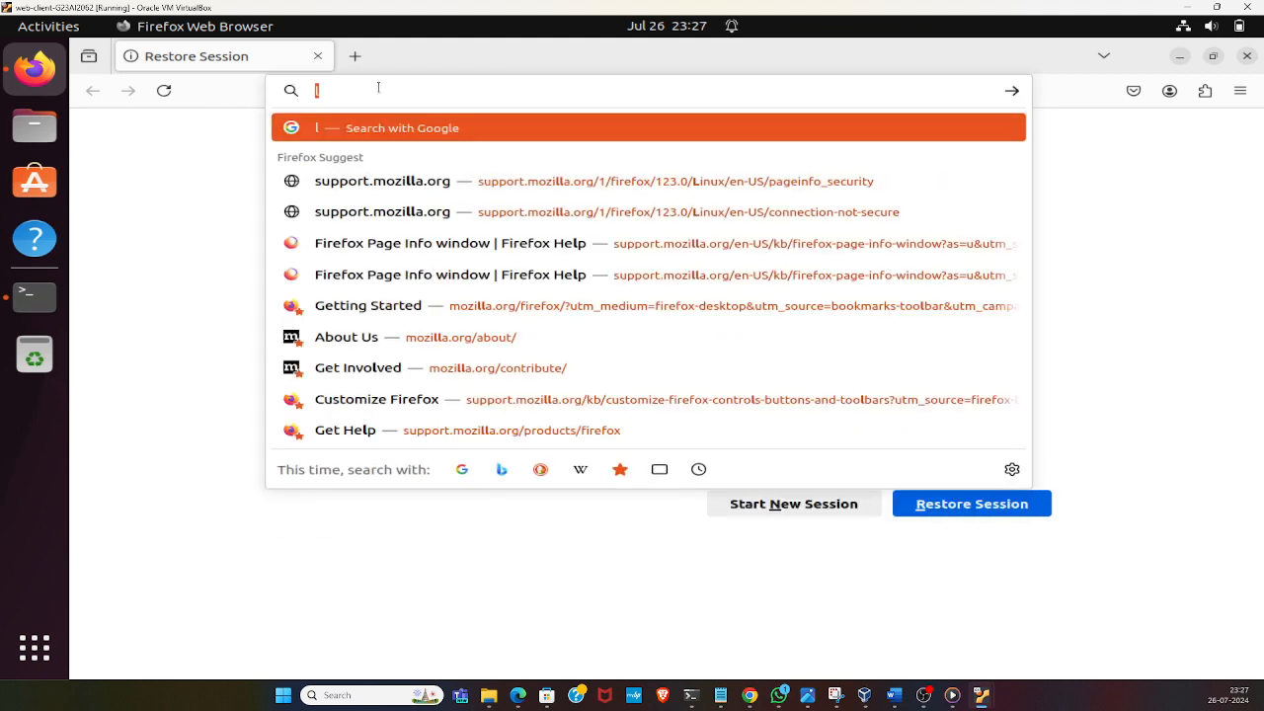
type("ocal")
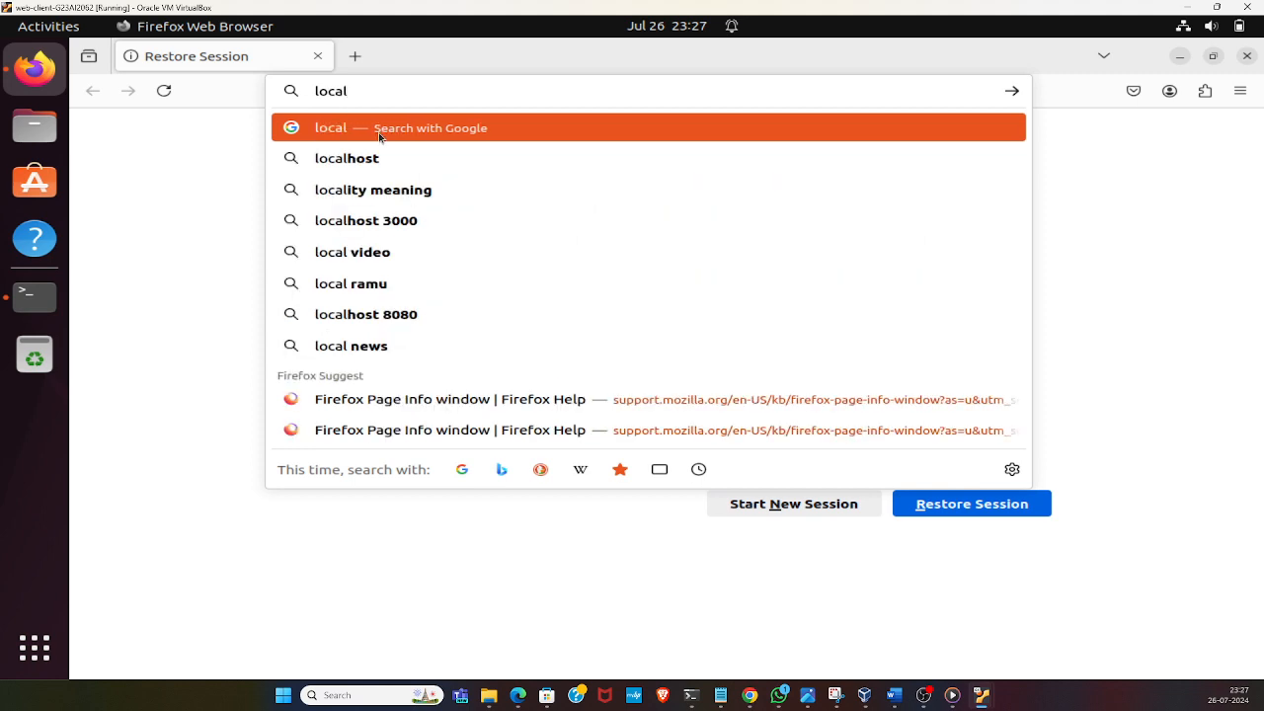
type("host:")
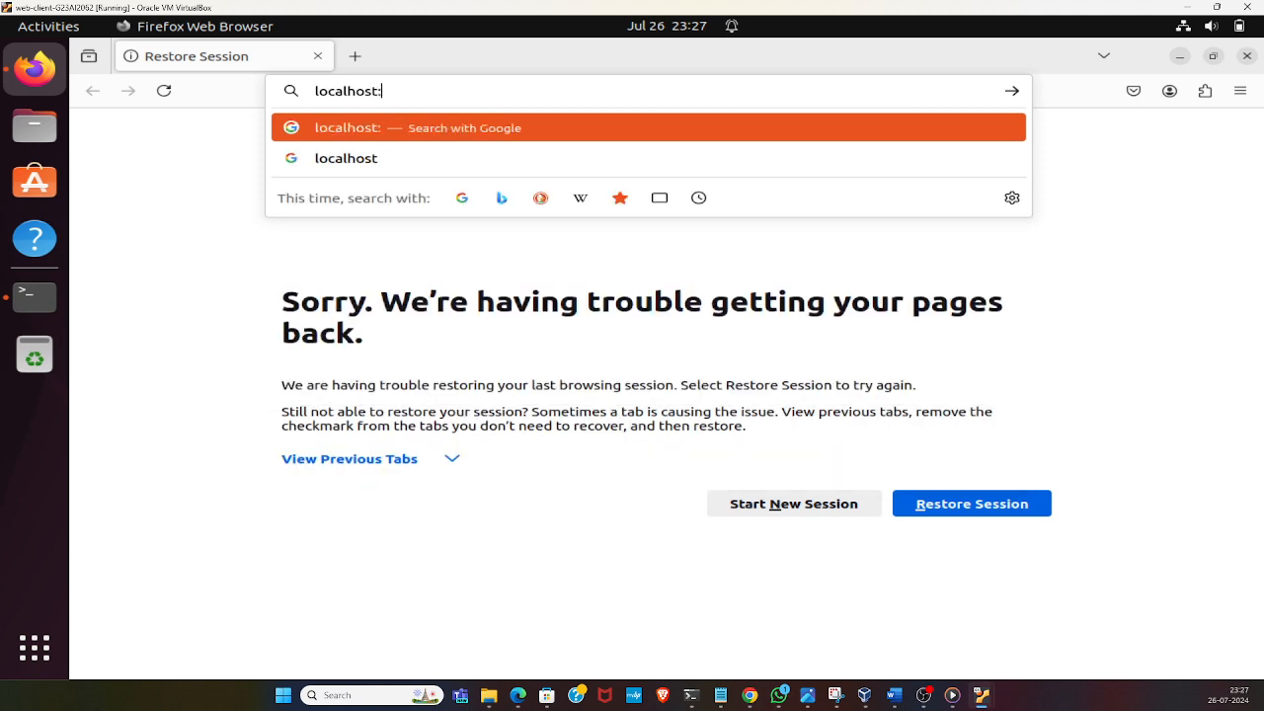
type("3000")
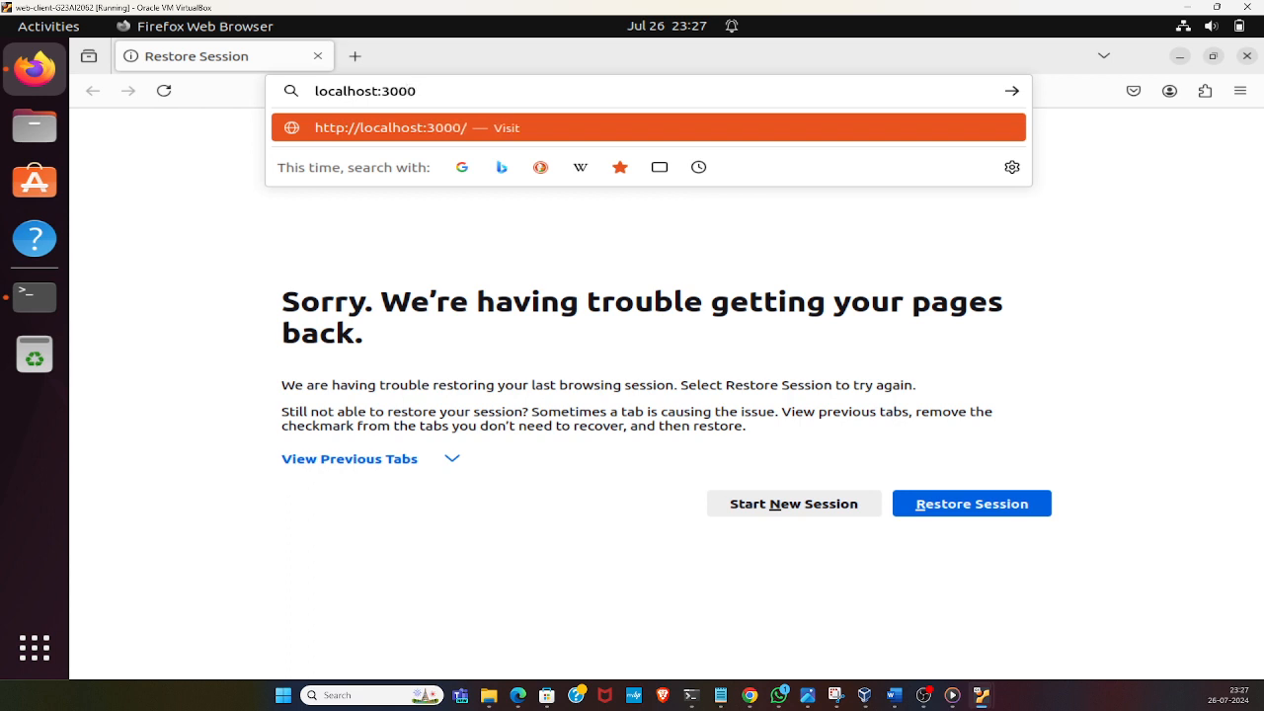
key("Return")
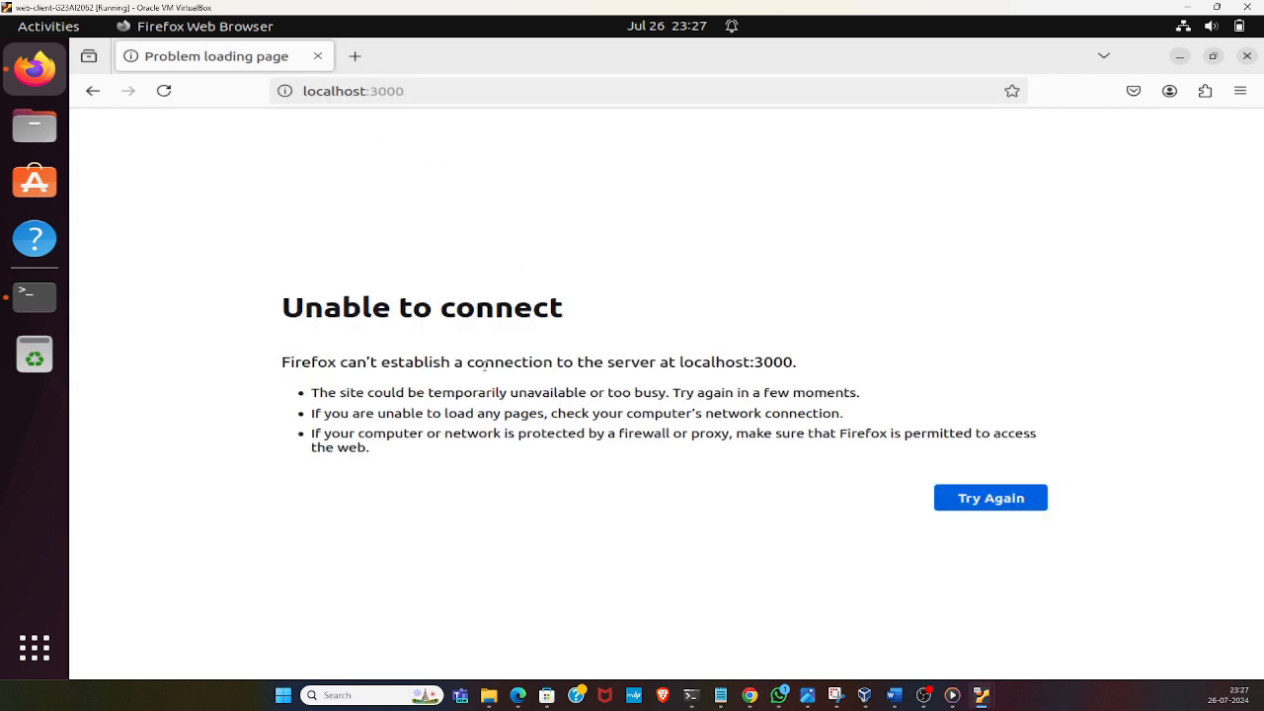
left_click(427, 91)
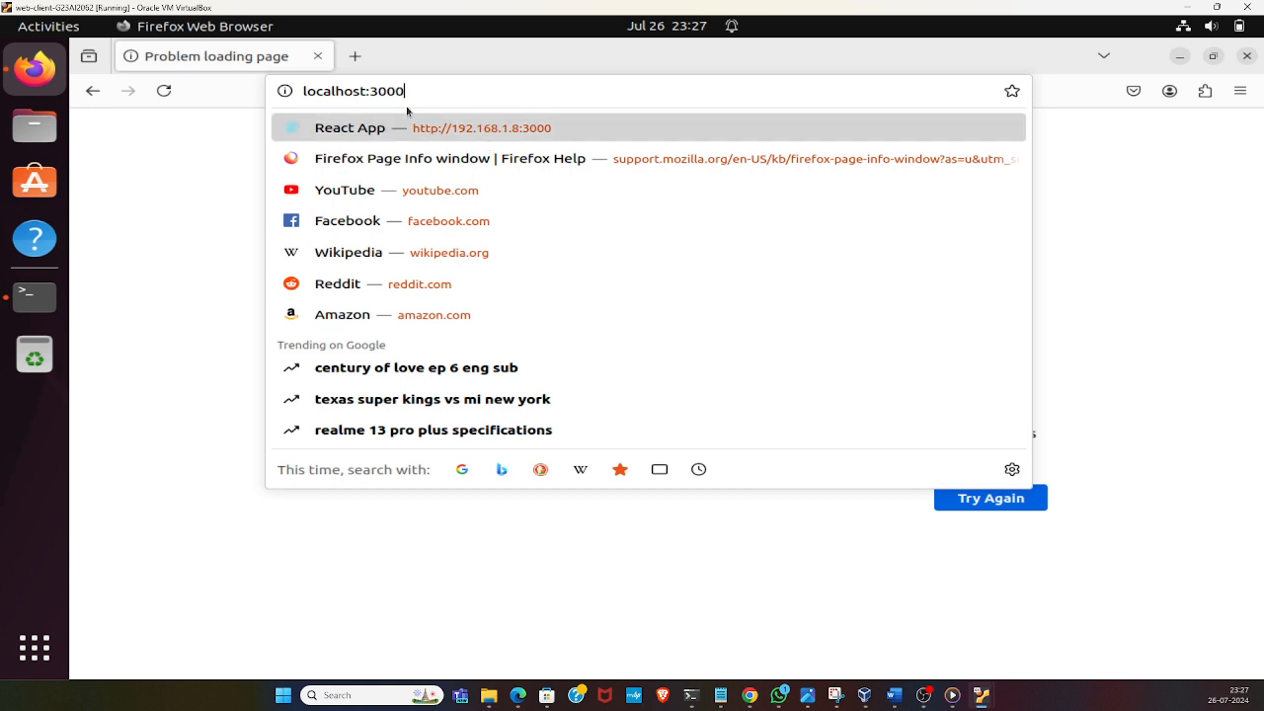
left_click(473, 128)
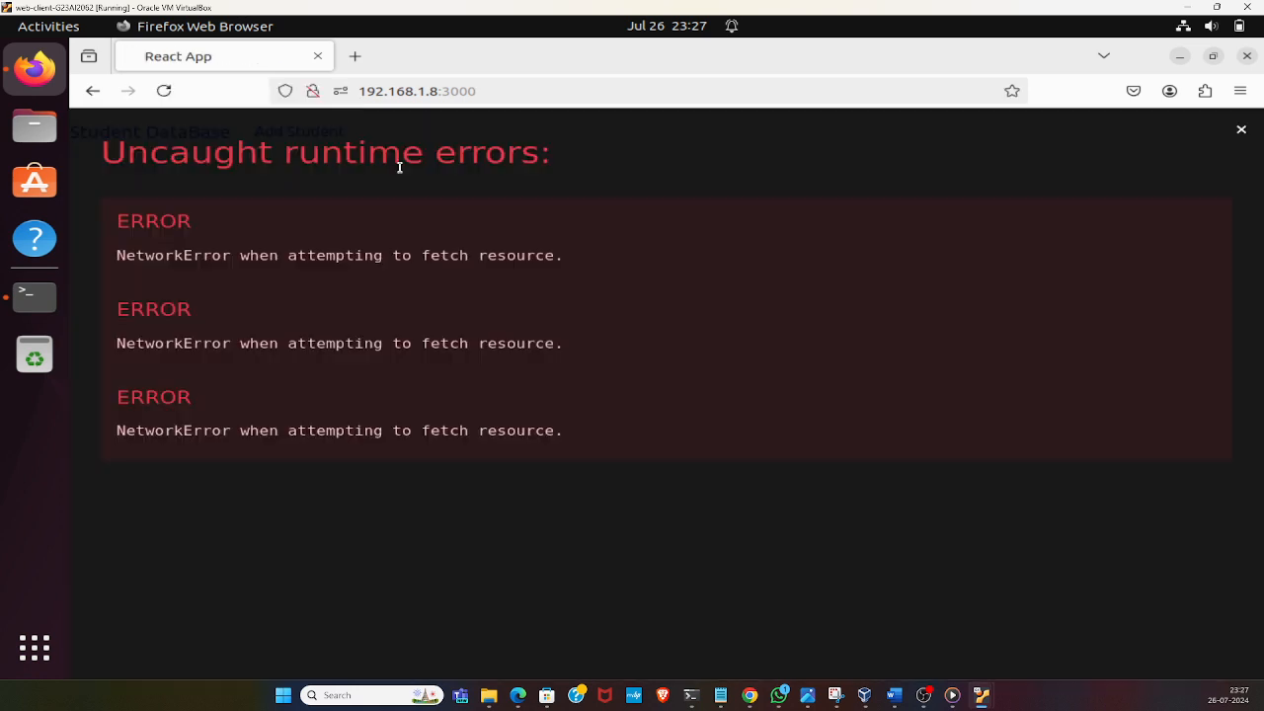
left_click(1240, 131)
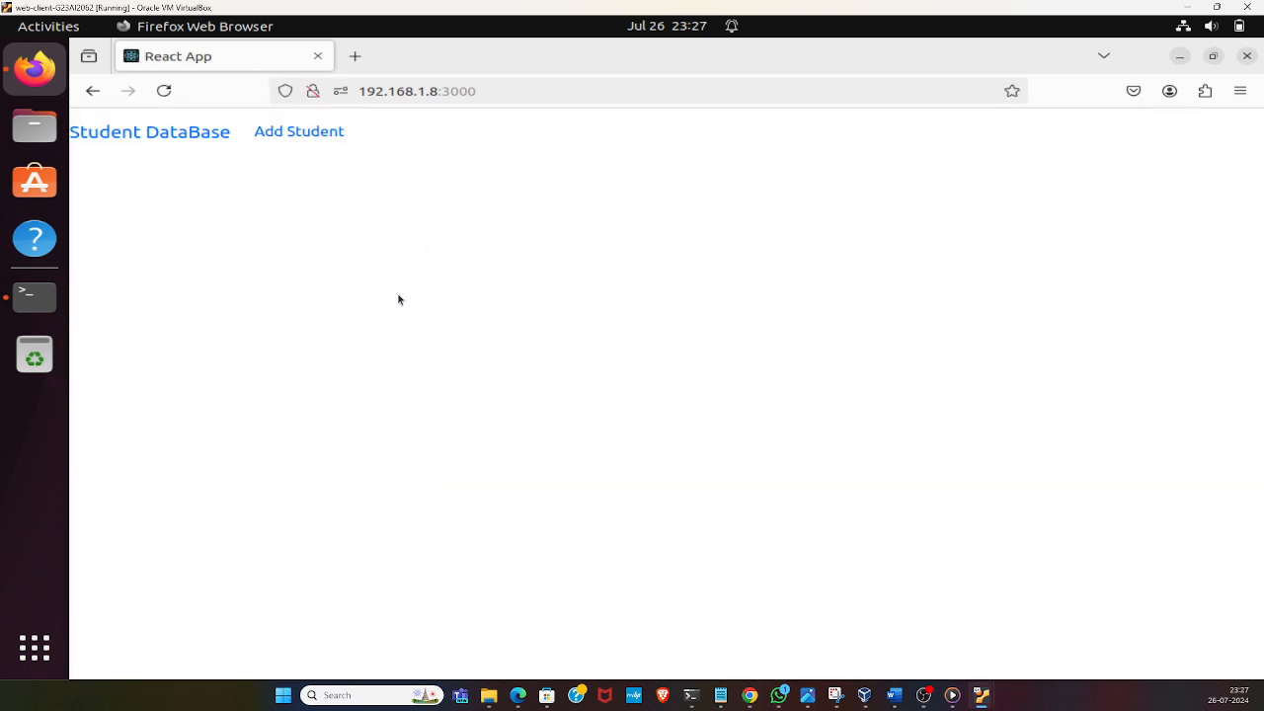
Open the form for adding a student to the database
left_click(337, 136)
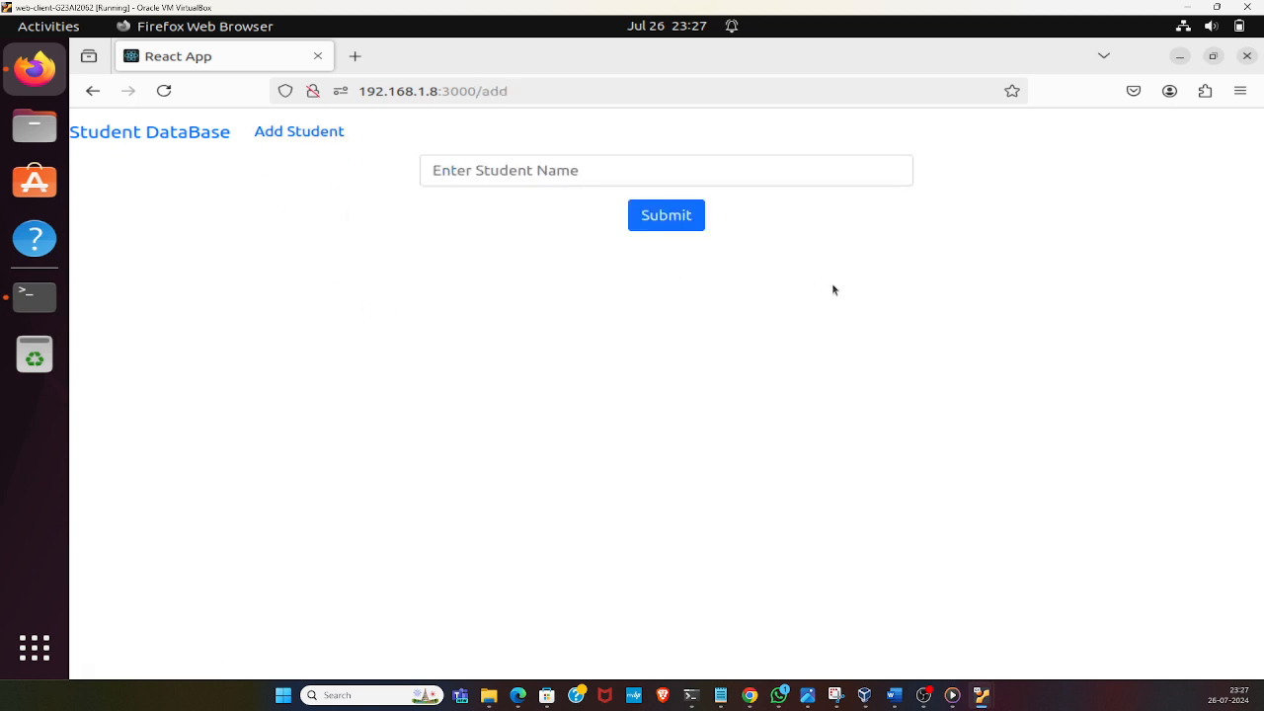